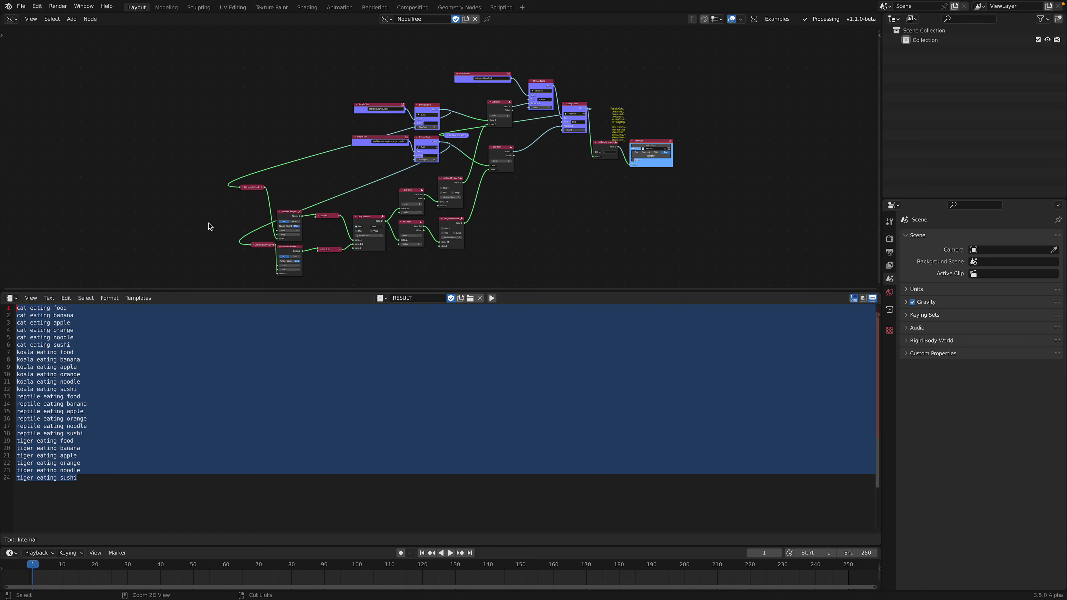
- Switch to the desktop and examine the animal-by-food image grid preview and the multiplication table on the Etsy page
{"action": "key", "text": "ctrl+Left"}
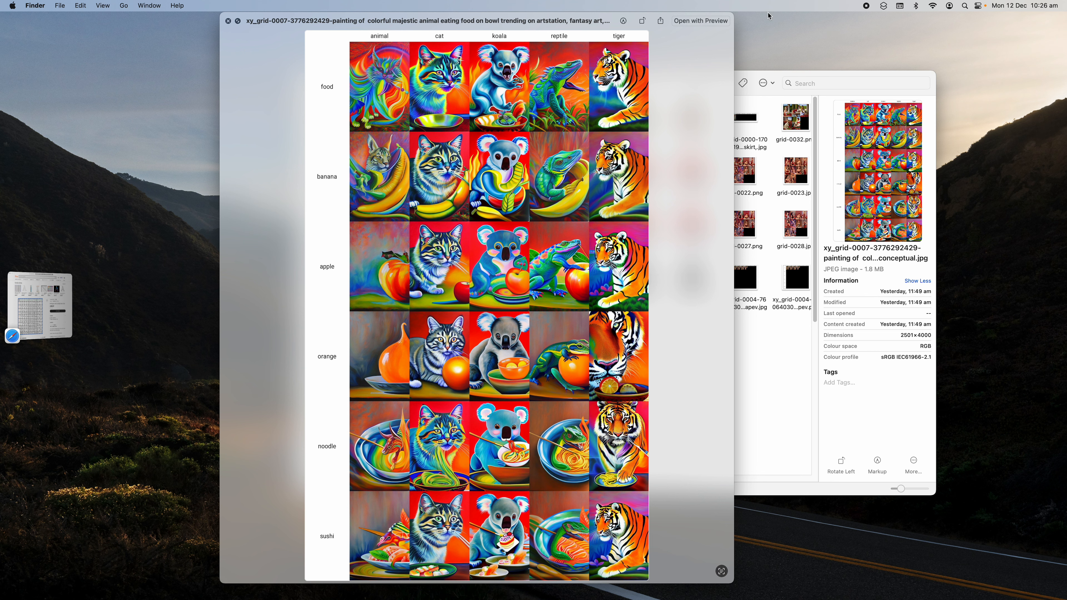
{"action": "left_click_drag", "start_coordinate": [731, 16], "coordinate": [783, 3]}
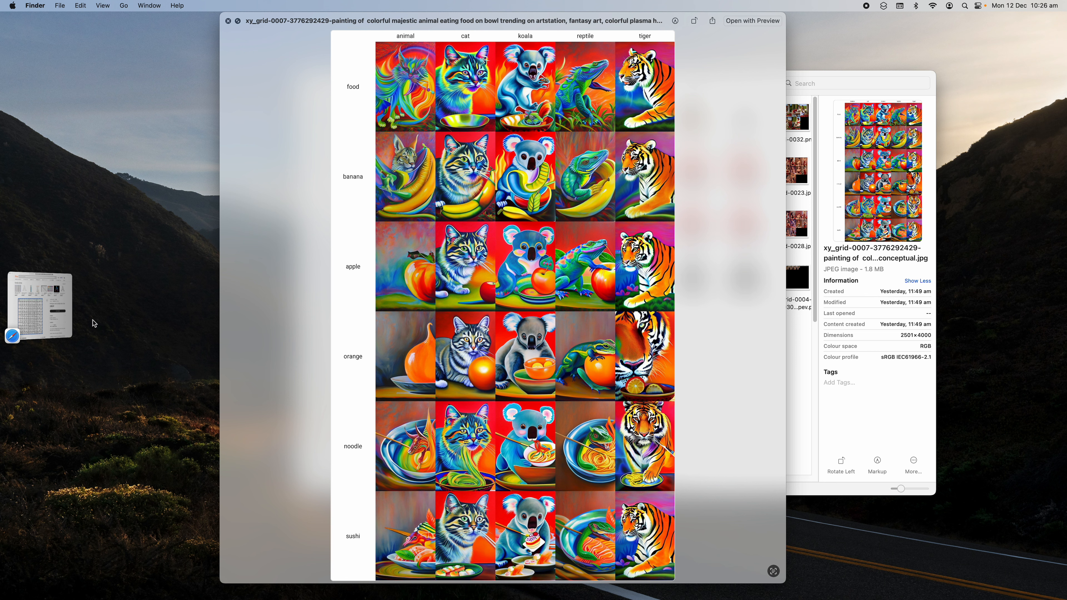
{"action": "left_click", "coordinate": [67, 320]}
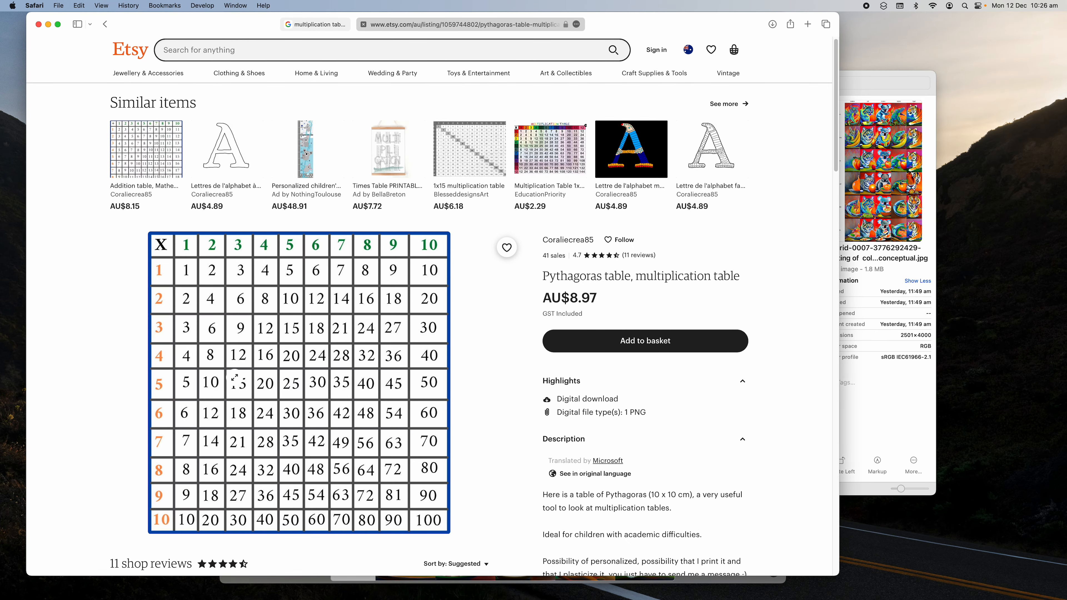
{"action": "scroll", "coordinate": [293, 429], "scroll_direction": "down", "scroll_amount": 5}
{"action": "scroll", "coordinate": [302, 439], "scroll_direction": "up", "scroll_amount": 5}
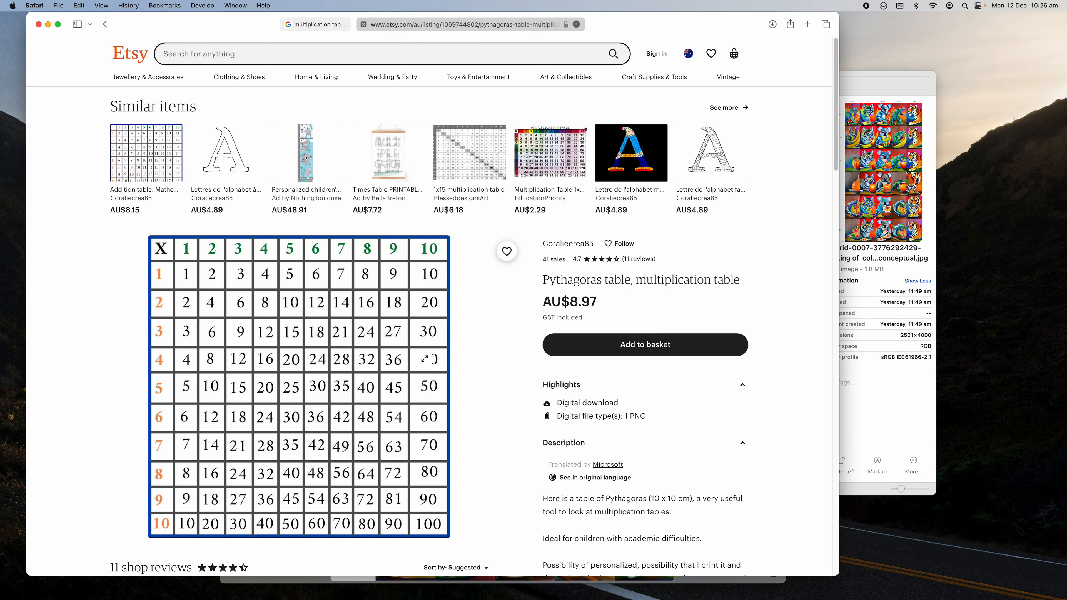
- Open a Terminal window and reposition it over the image grid preview
{"action": "left_click", "coordinate": [964, 5]}
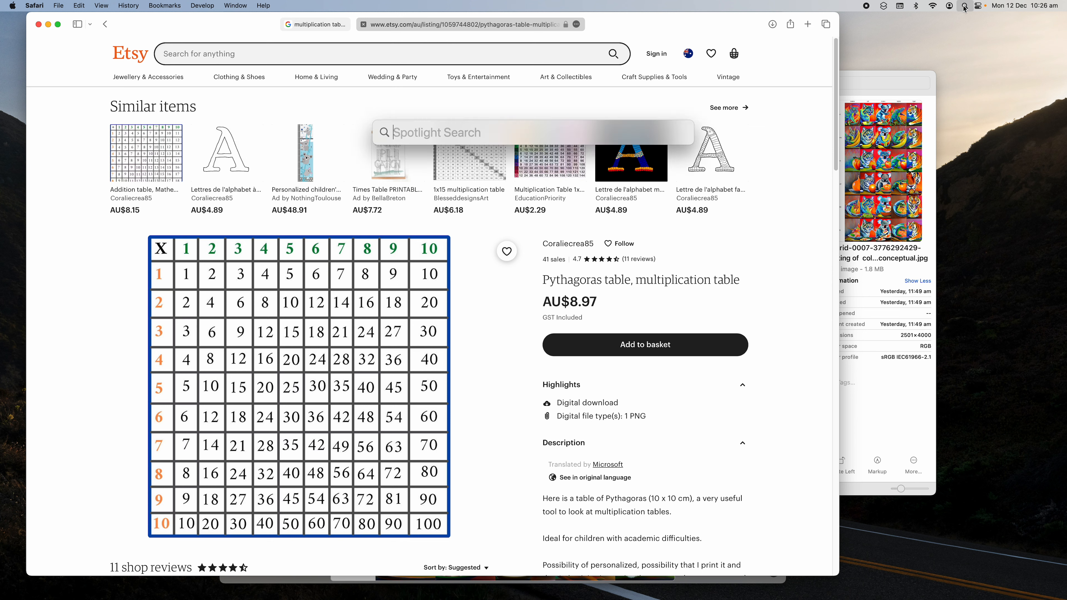
{"action": "type", "text": "terminal.app"}
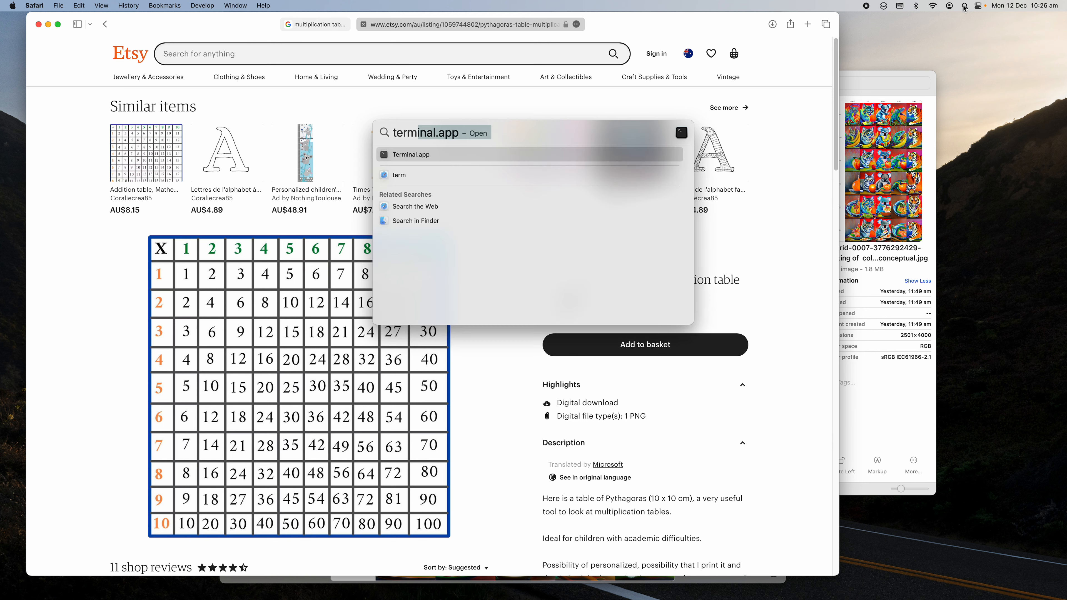
{"action": "key", "text": "Return"}
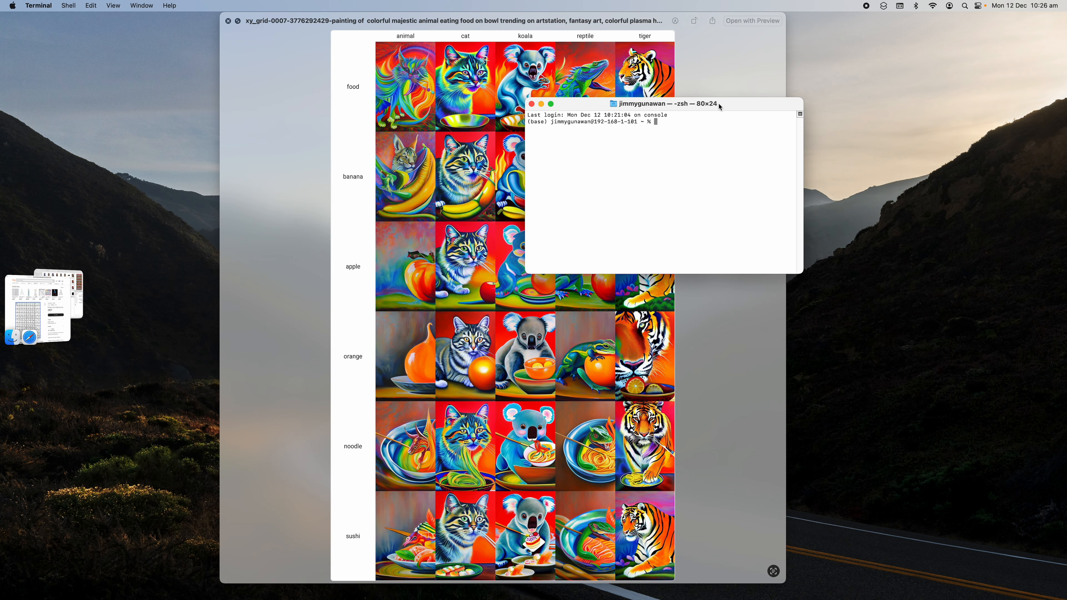
{"action": "left_click_drag", "start_coordinate": [719, 107], "coordinate": [706, 149]}
- Change to the Documents/stable-diffusion-webui folder and launch the web UI with webui.sh
{"action": "type", "text": "mkdir batchmerge"}
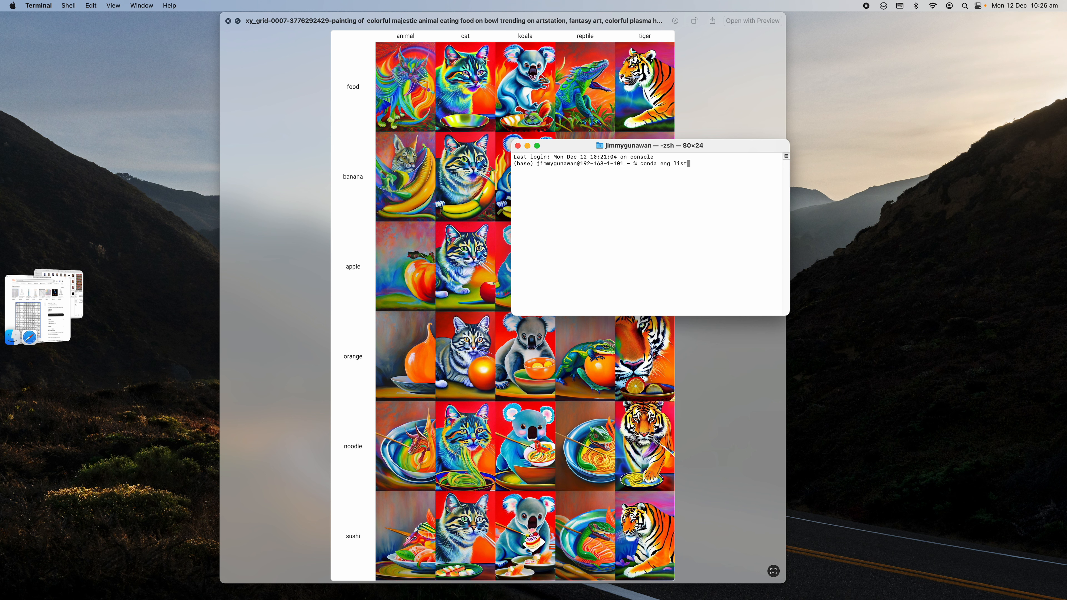
{"action": "key", "text": "Up"}
{"action": "key", "text": "Up"}
{"action": "key", "text": "Up"}
{"action": "key", "text": "Return"}
{"action": "type", "text": "cd batchmerge"}
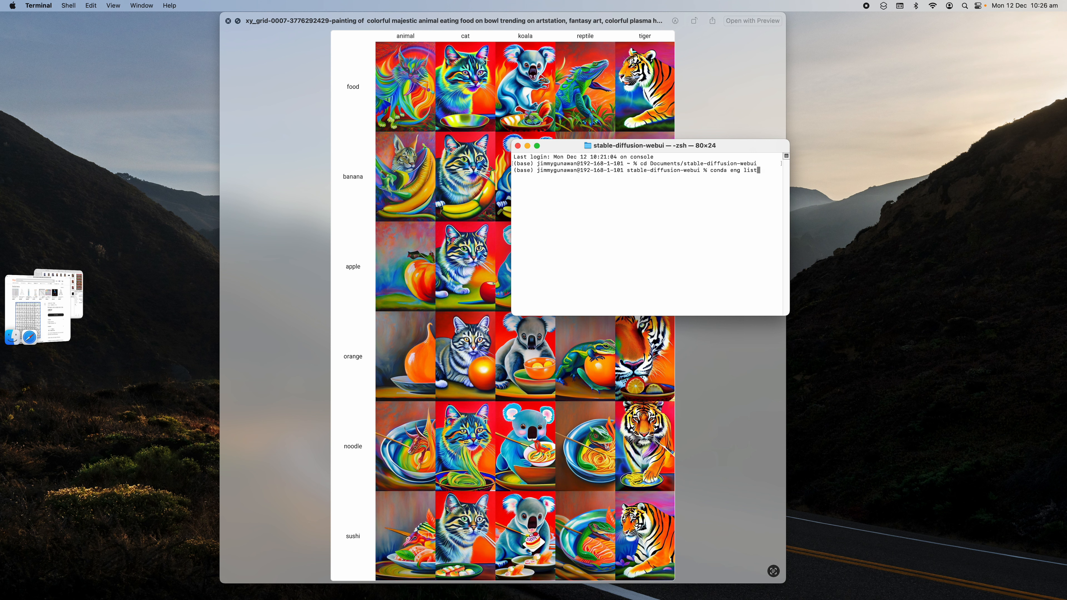
{"action": "key", "text": "Up"}
{"action": "key", "text": "Up"}
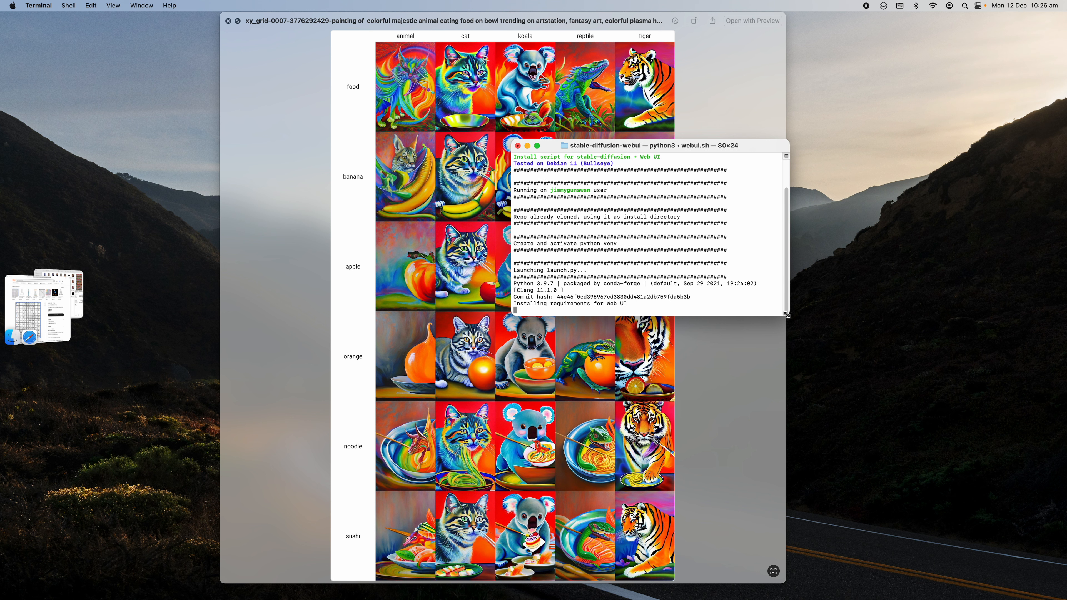
- Move the Terminal window over the preview's upper part and apply the Ocean profile to it
{"action": "left_click_drag", "start_coordinate": [692, 154], "coordinate": [377, 116]}
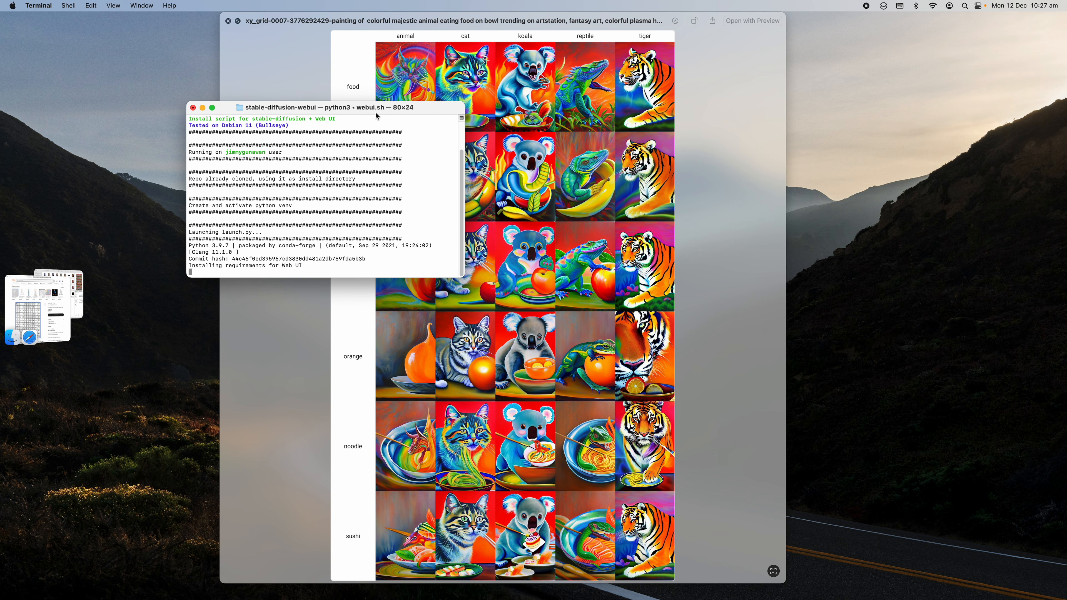
{"action": "key", "text": "super+i"}
{"action": "left_click", "coordinate": [766, 237]}
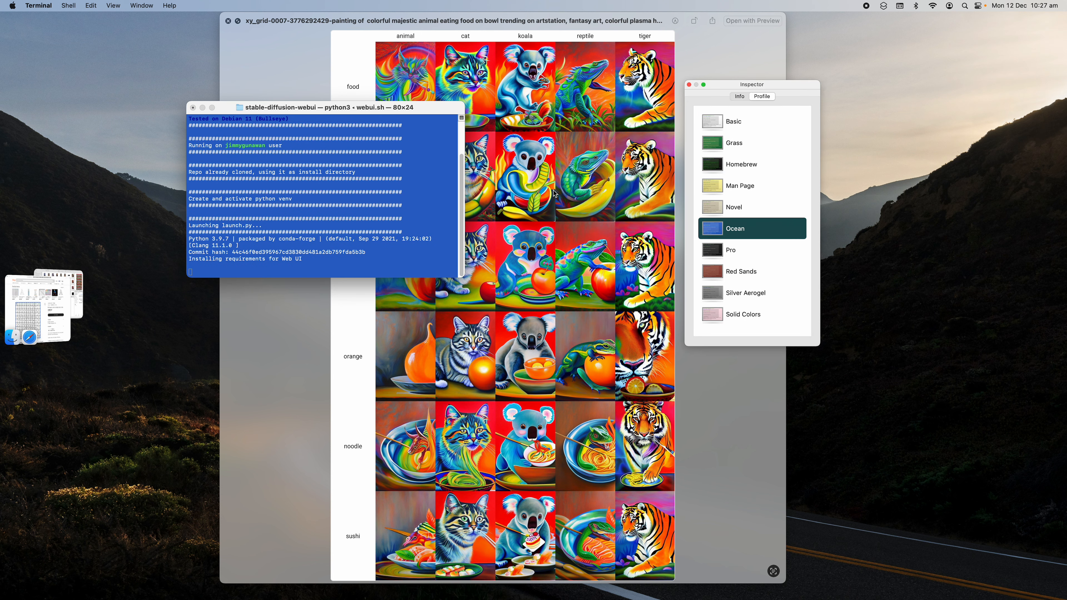
{"action": "left_click_drag", "start_coordinate": [348, 109], "coordinate": [314, 102]}
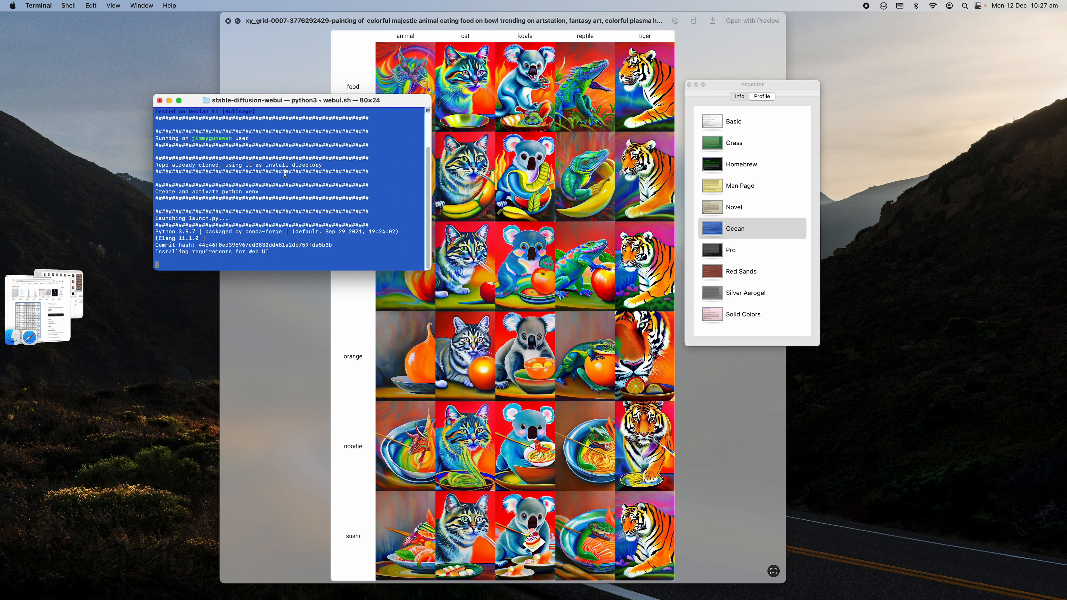
- Close the image grid preview and arrange an enlarged Terminal window over the Etsy browser window
{"action": "left_click", "coordinate": [229, 22]}
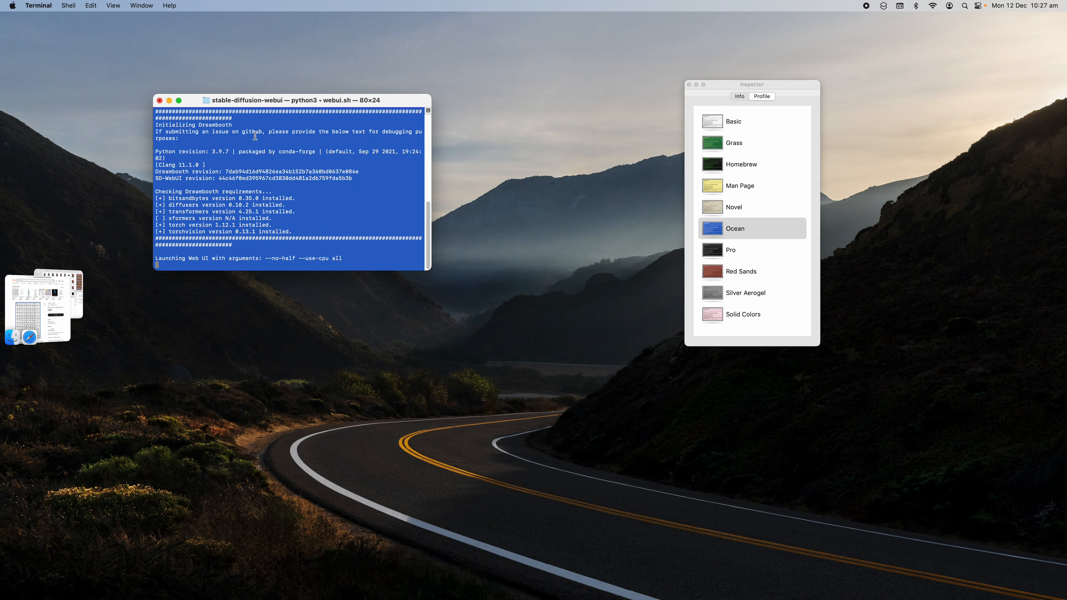
{"action": "left_click_drag", "start_coordinate": [257, 103], "coordinate": [239, 64]}
{"action": "left_click", "coordinate": [78, 276]}
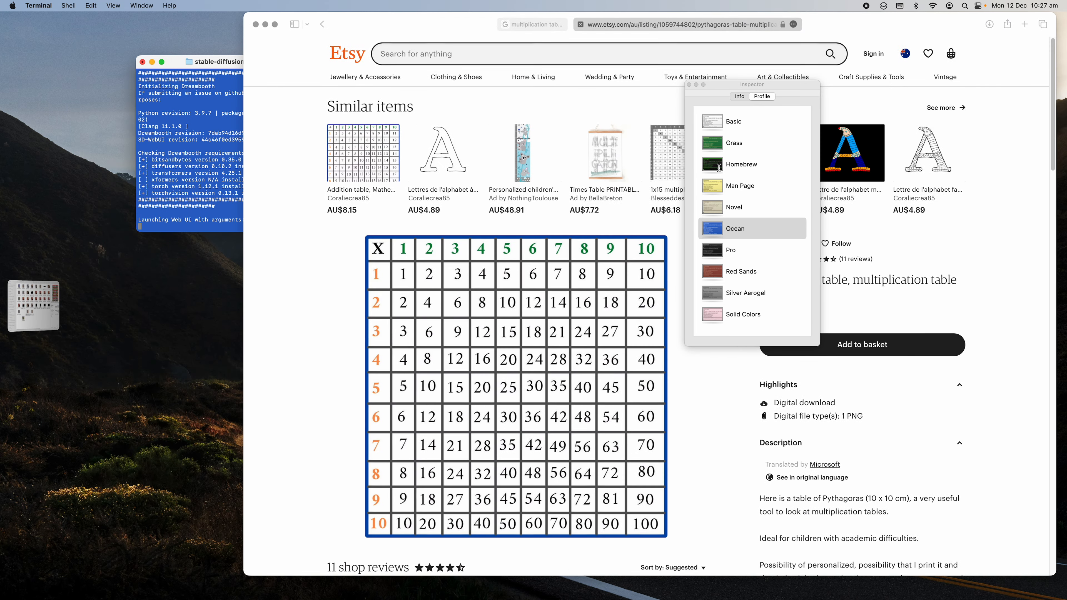
{"action": "left_click", "coordinate": [167, 67]}
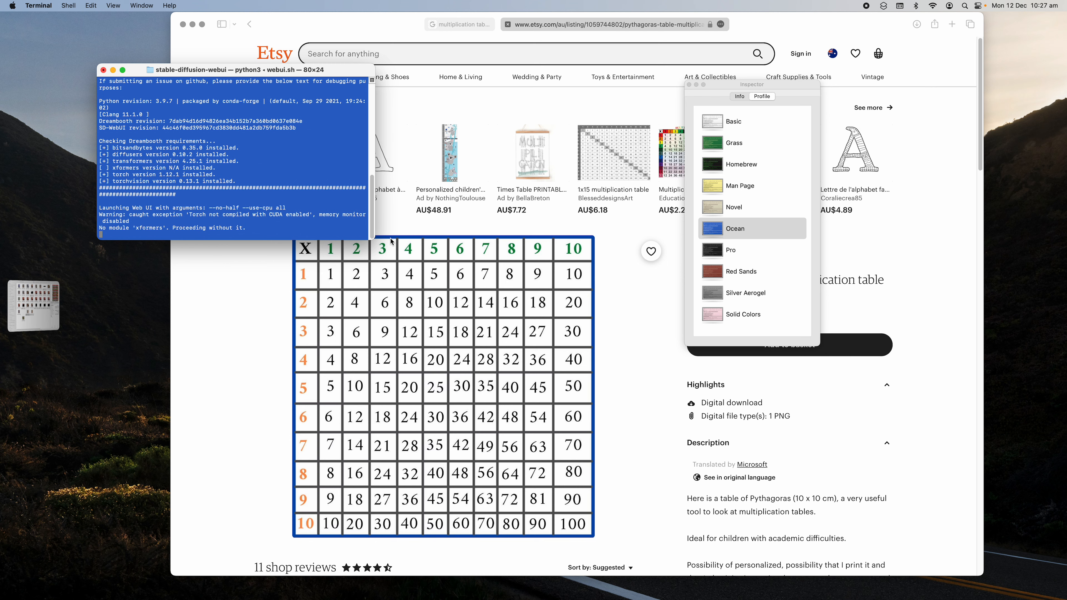
{"action": "left_click_drag", "start_coordinate": [374, 240], "coordinate": [435, 333]}
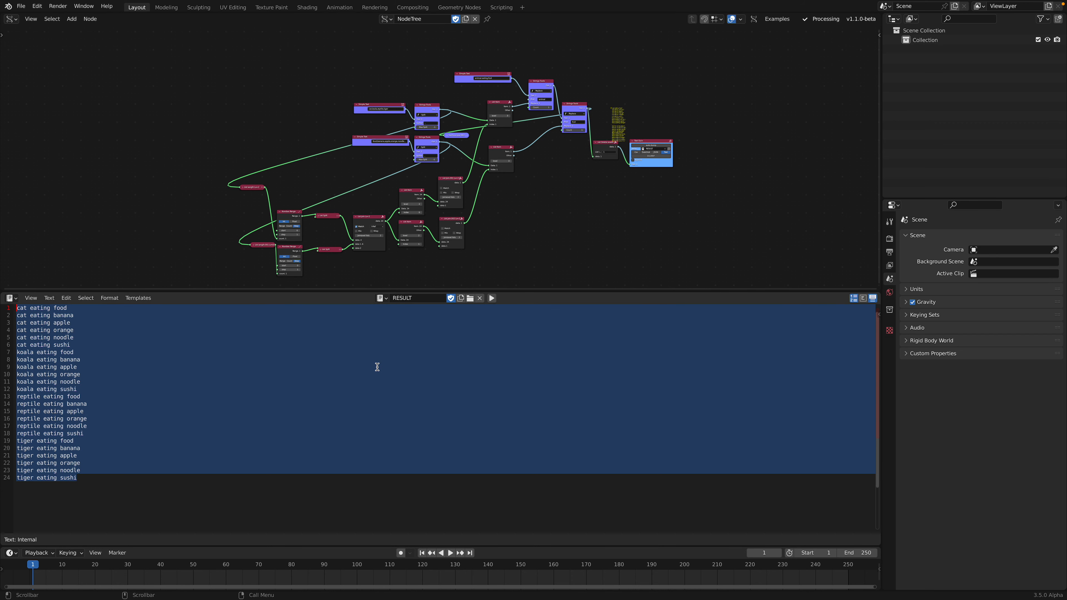
- Switch to Blender and select the generated prompts in the RESULT text from line 4 to the last line
{"action": "left_click", "coordinate": [377, 367]}
{"action": "left_click_drag", "start_coordinate": [131, 475], "coordinate": [24, 287]}
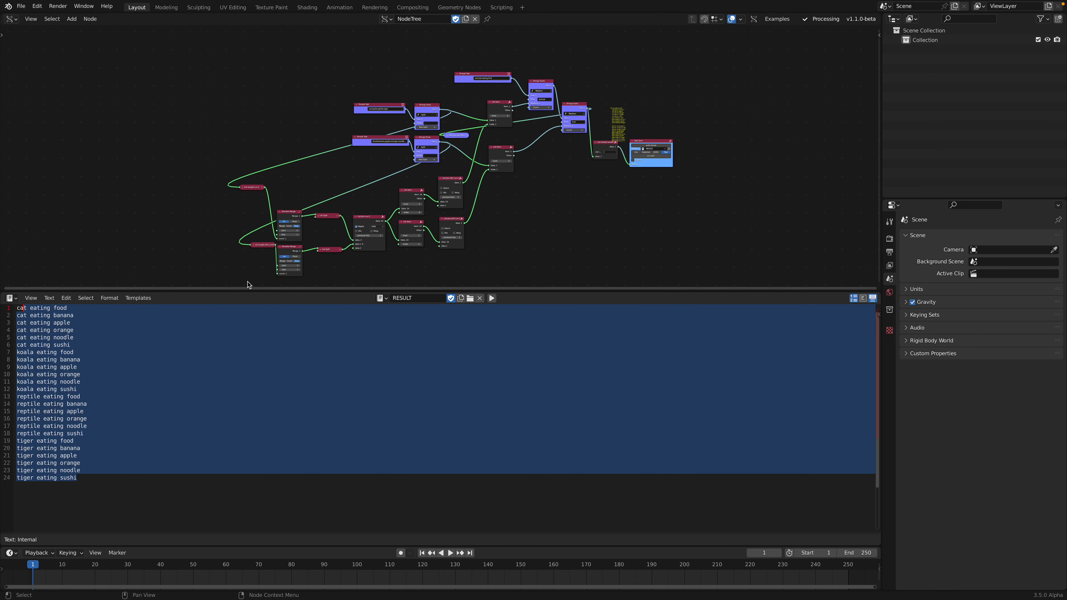
{"action": "left_click_drag", "start_coordinate": [251, 290], "coordinate": [252, 298]}
{"action": "left_click", "coordinate": [118, 461]}
{"action": "left_click_drag", "start_coordinate": [112, 512], "coordinate": [19, 338]}
- Enlarge the node editor area above the text editor and frame the animal and food Simple Text nodes closely
{"action": "middle_click_drag", "start_coordinate": [236, 268], "coordinate": [167, 264]}
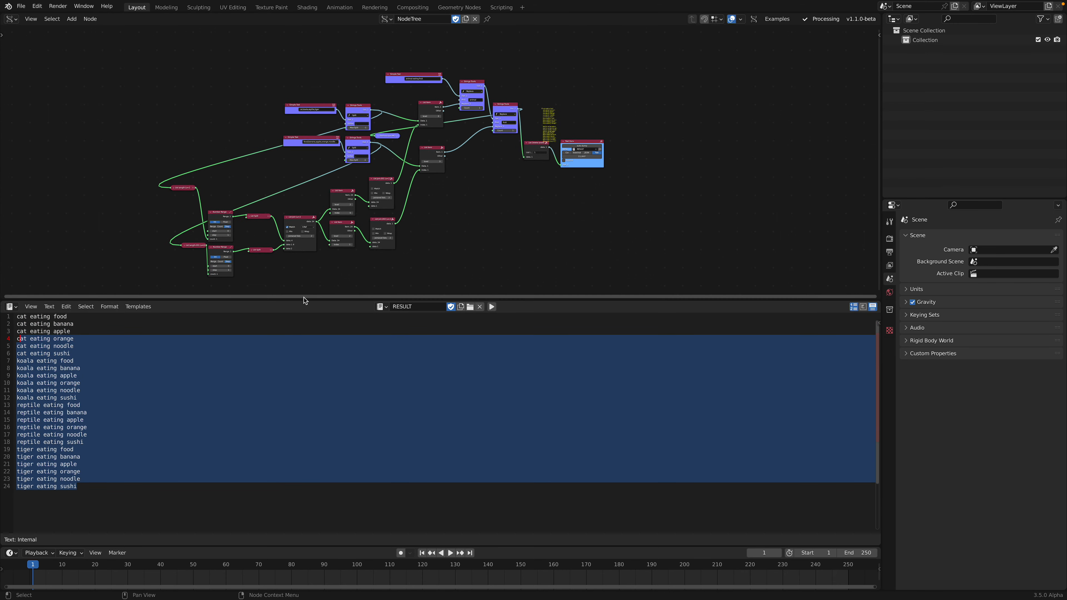
{"action": "left_click_drag", "start_coordinate": [305, 300], "coordinate": [305, 414]}
{"action": "scroll", "coordinate": [314, 372], "scroll_direction": "up", "scroll_amount": 4}
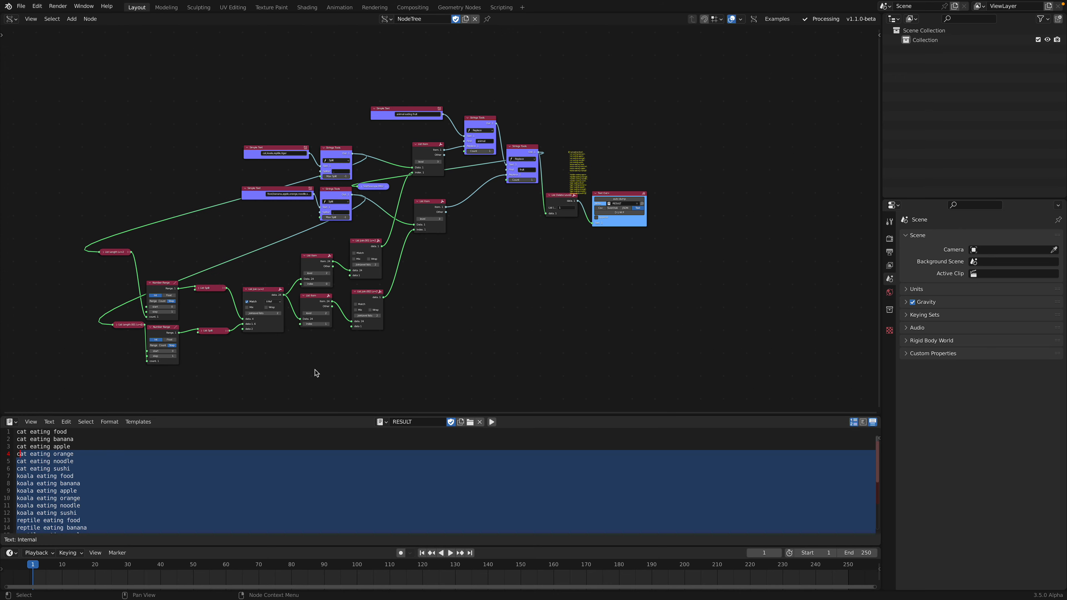
{"action": "middle_click_drag", "start_coordinate": [367, 314], "coordinate": [379, 313]}
{"action": "scroll", "coordinate": [370, 269], "scroll_direction": "up", "scroll_amount": 1}
{"action": "scroll", "coordinate": [345, 231], "scroll_direction": "up", "scroll_amount": 2}
{"action": "middle_click_drag", "start_coordinate": [344, 235], "coordinate": [381, 300]}
{"action": "scroll", "coordinate": [420, 278], "scroll_direction": "up", "scroll_amount": 2}
{"action": "middle_click_drag", "start_coordinate": [261, 201], "coordinate": [502, 292]}
{"action": "scroll", "coordinate": [420, 287], "scroll_direction": "up", "scroll_amount": 4}
{"action": "scroll", "coordinate": [441, 338], "scroll_direction": "up", "scroll_amount": 2}
- Move the two Simple Text nodes further from the Strings Tools nodes and widen the food list node
{"action": "left_click_drag", "start_coordinate": [426, 133], "coordinate": [365, 92]}
{"action": "left_click_drag", "start_coordinate": [447, 98], "coordinate": [430, 88]}
{"action": "scroll", "coordinate": [443, 221], "scroll_direction": "down", "scroll_amount": 2}
{"action": "left_click_drag", "start_coordinate": [468, 309], "coordinate": [395, 259]}
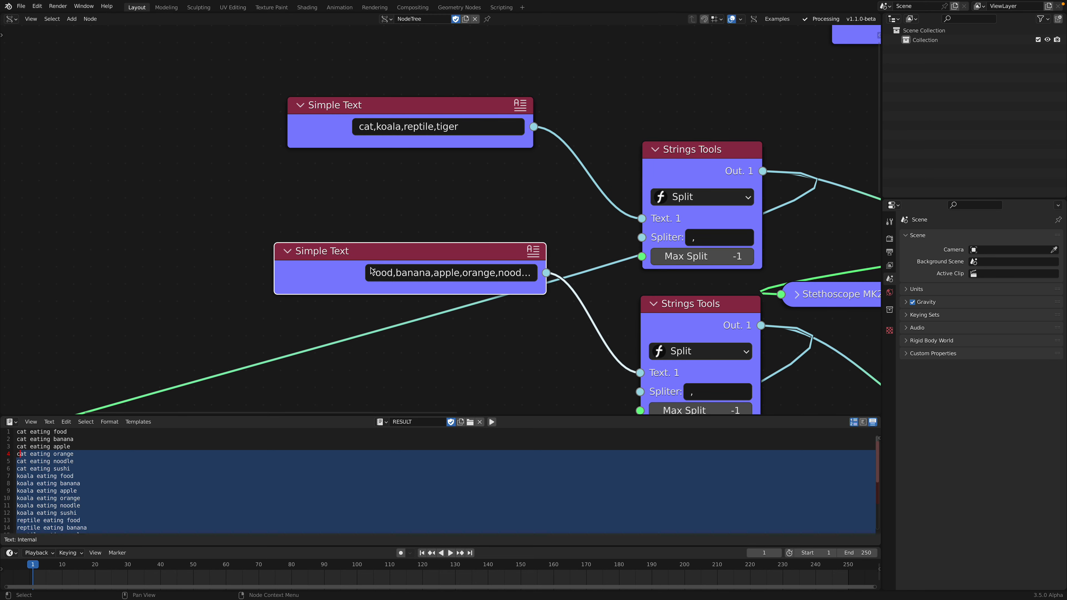
{"action": "left_click_drag", "start_coordinate": [275, 267], "coordinate": [145, 246]}
{"action": "middle_click_drag", "start_coordinate": [434, 260], "coordinate": [339, 263]}
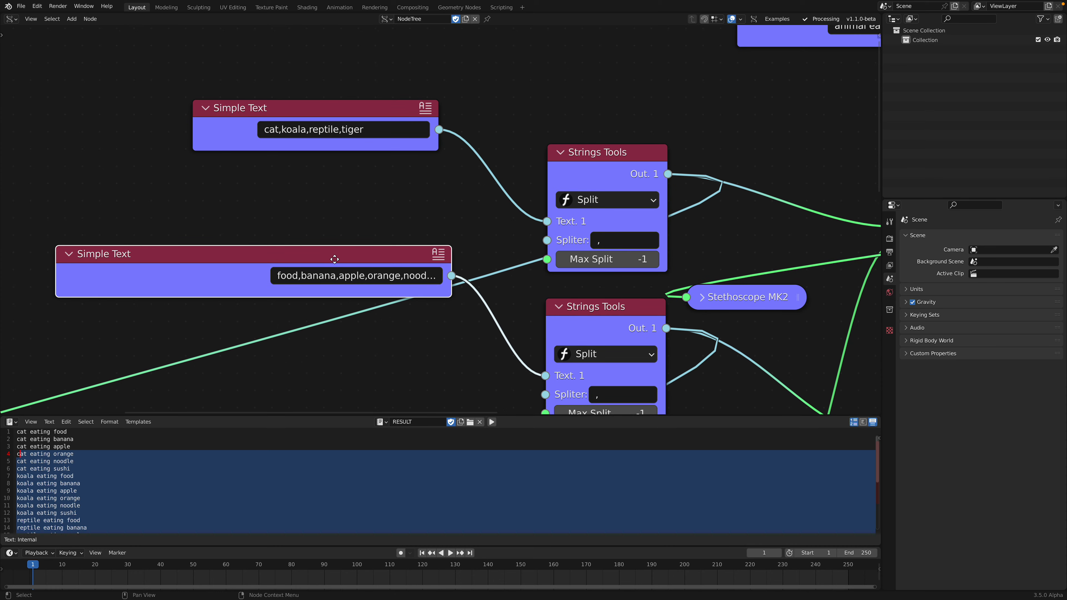
{"action": "left_click_drag", "start_coordinate": [339, 263], "coordinate": [323, 261]}
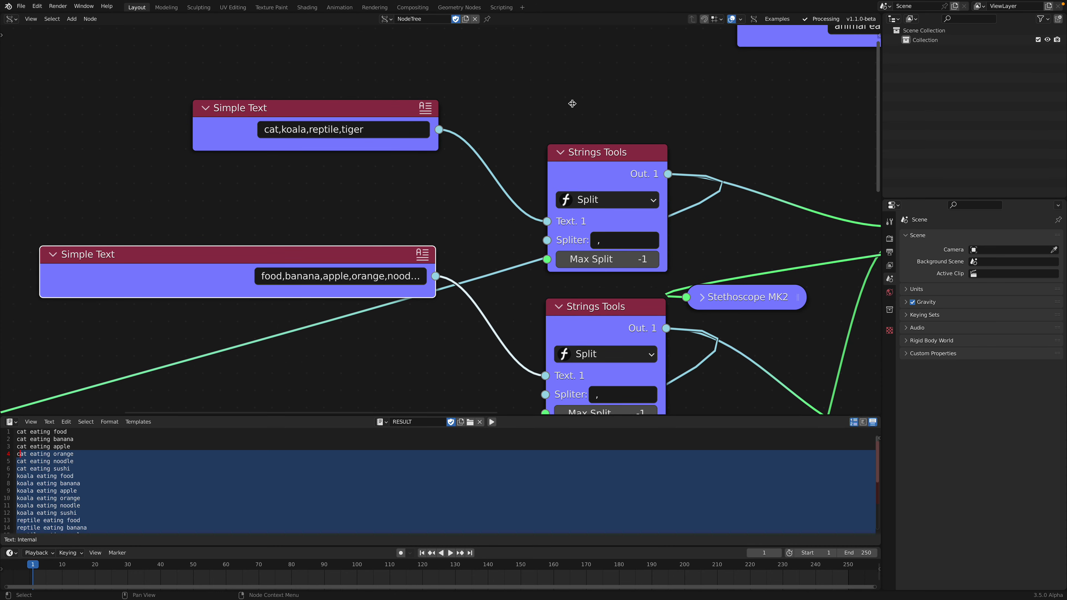
- Show the node editor sidebar, examine the Simple Text node, Sverchok tree and Sanctus Library settings, and view the food list's full text
{"action": "key", "text": "n"}
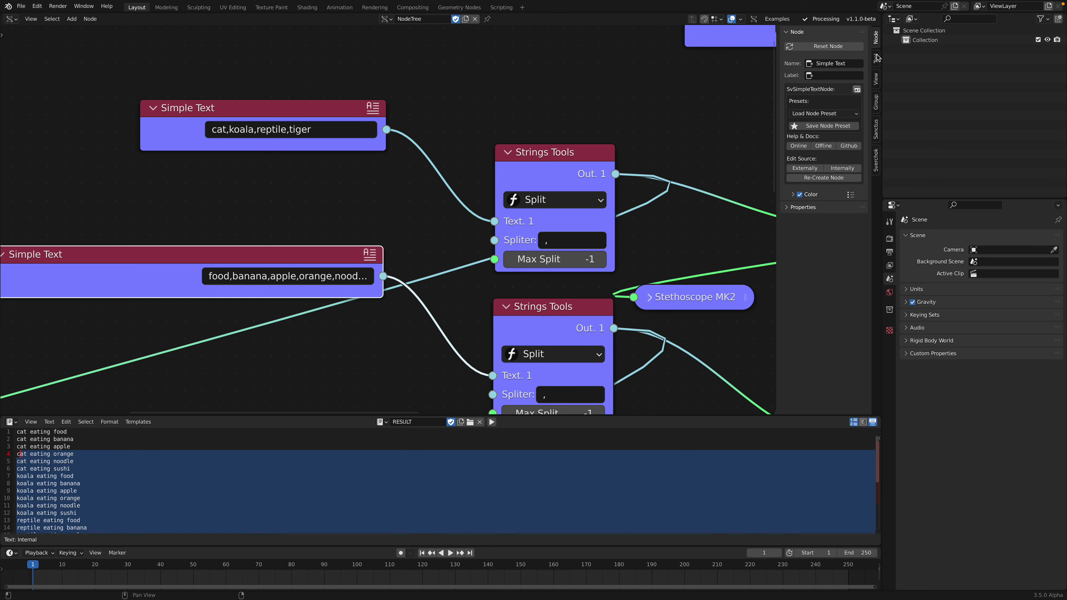
{"action": "left_click", "coordinate": [876, 79]}
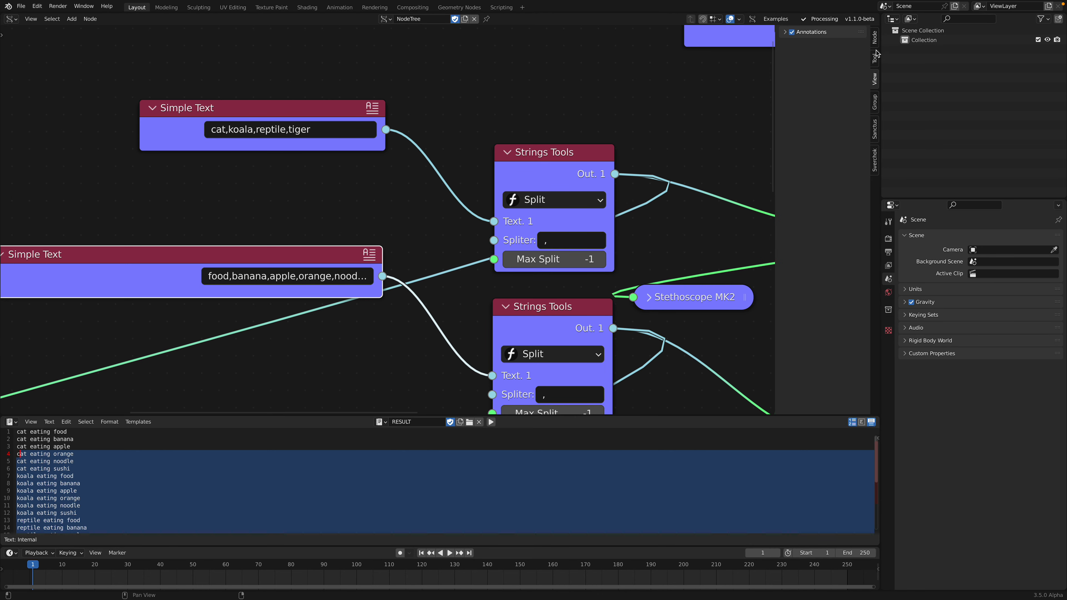
{"action": "left_click", "coordinate": [876, 38]}
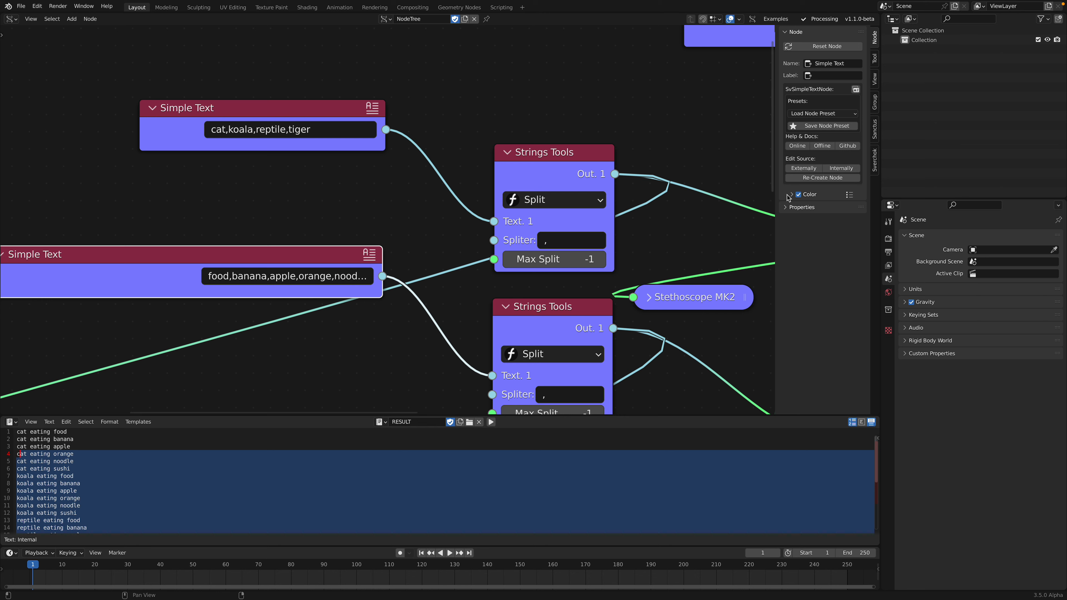
{"action": "left_click", "coordinate": [873, 167]}
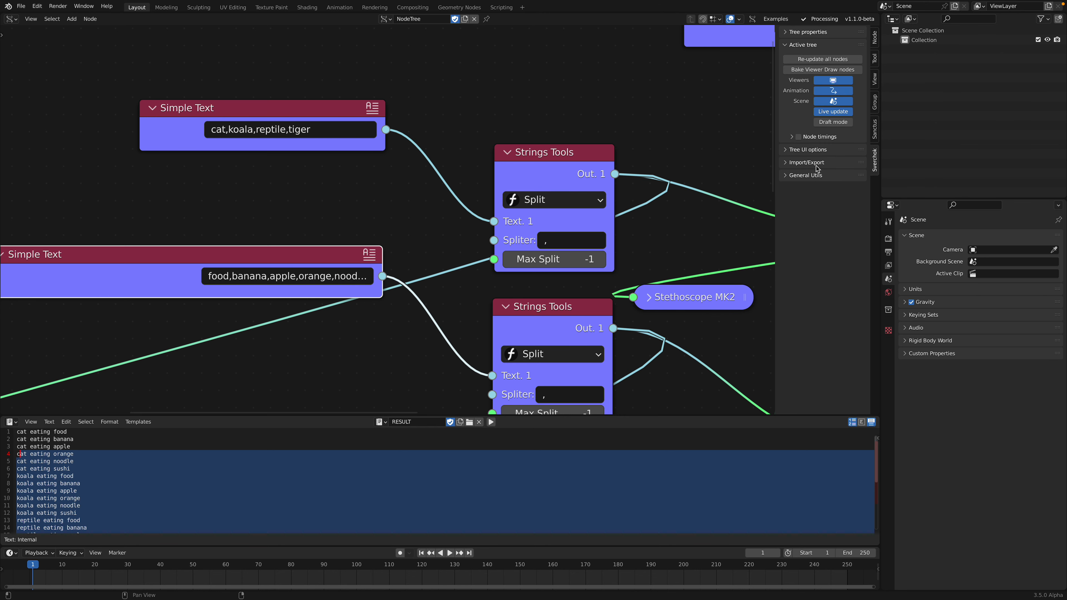
{"action": "left_click", "coordinate": [788, 32]}
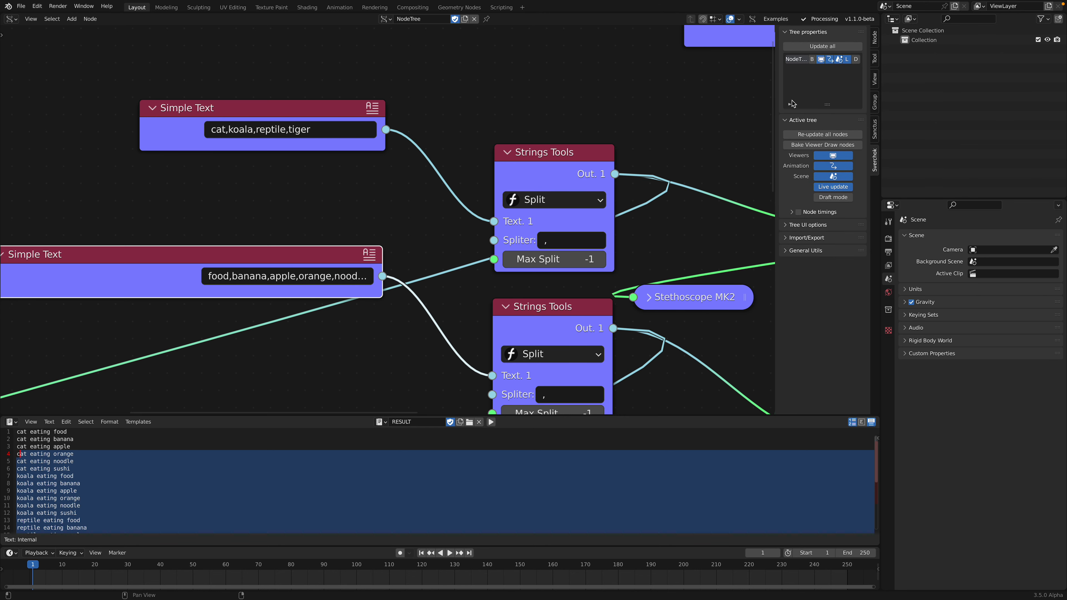
{"action": "left_click", "coordinate": [873, 131]}
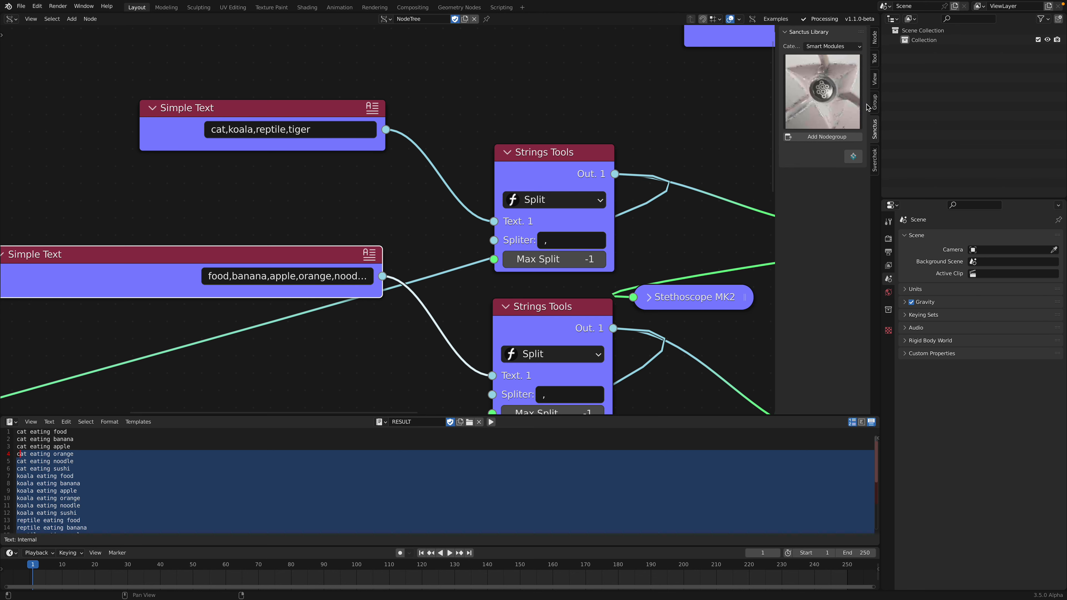
{"action": "left_click", "coordinate": [875, 82]}
{"action": "left_click", "coordinate": [876, 42]}
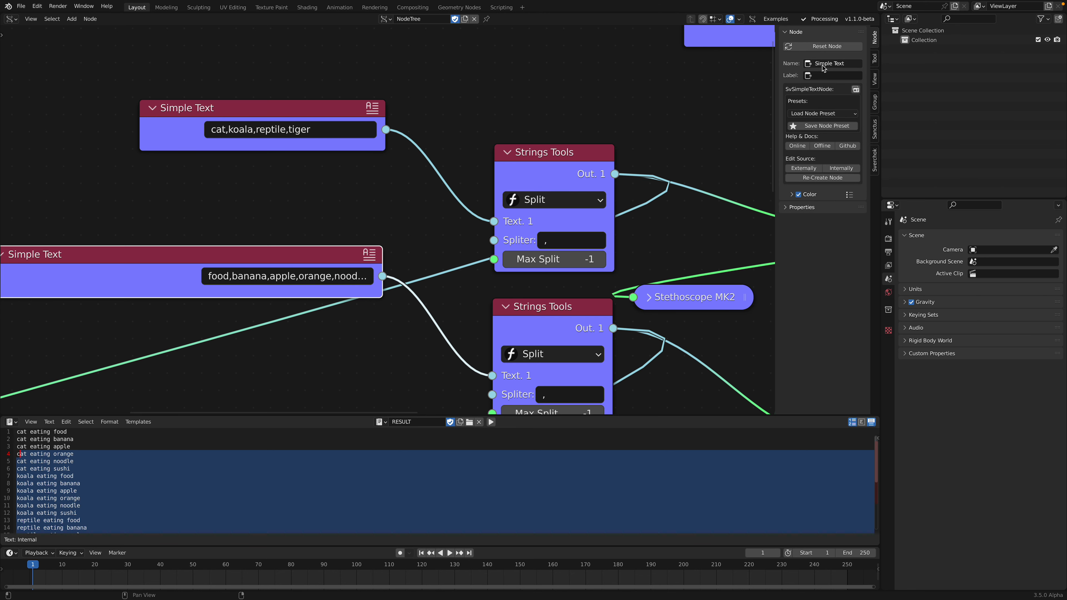
{"action": "left_click", "coordinate": [787, 207]}
{"action": "scroll", "coordinate": [257, 220], "scroll_direction": "left", "scroll_amount": 2, "text": "ctrl"}
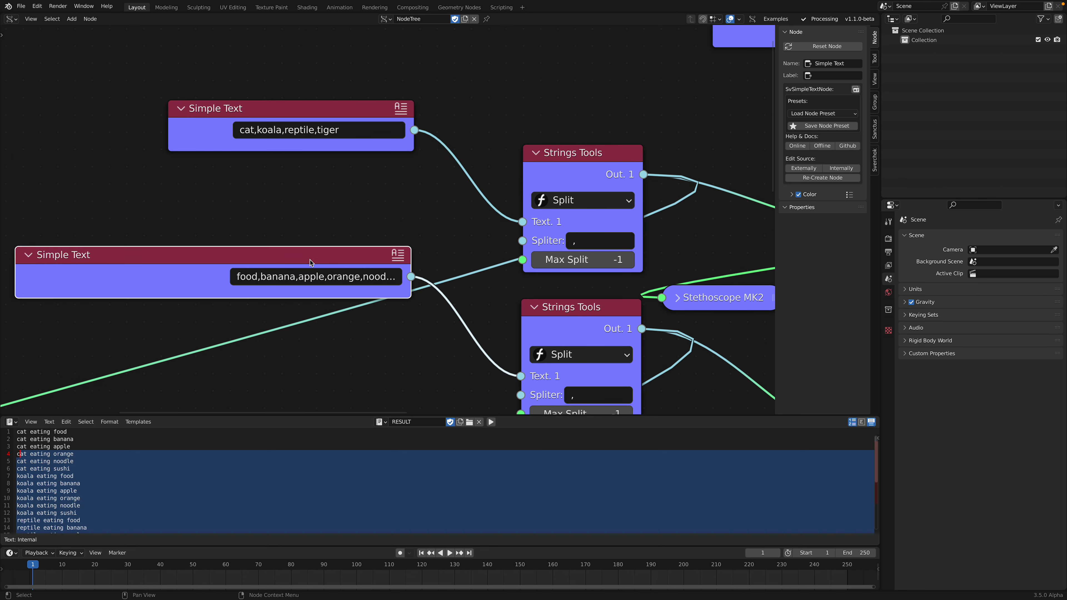
{"action": "left_click", "coordinate": [311, 276]}
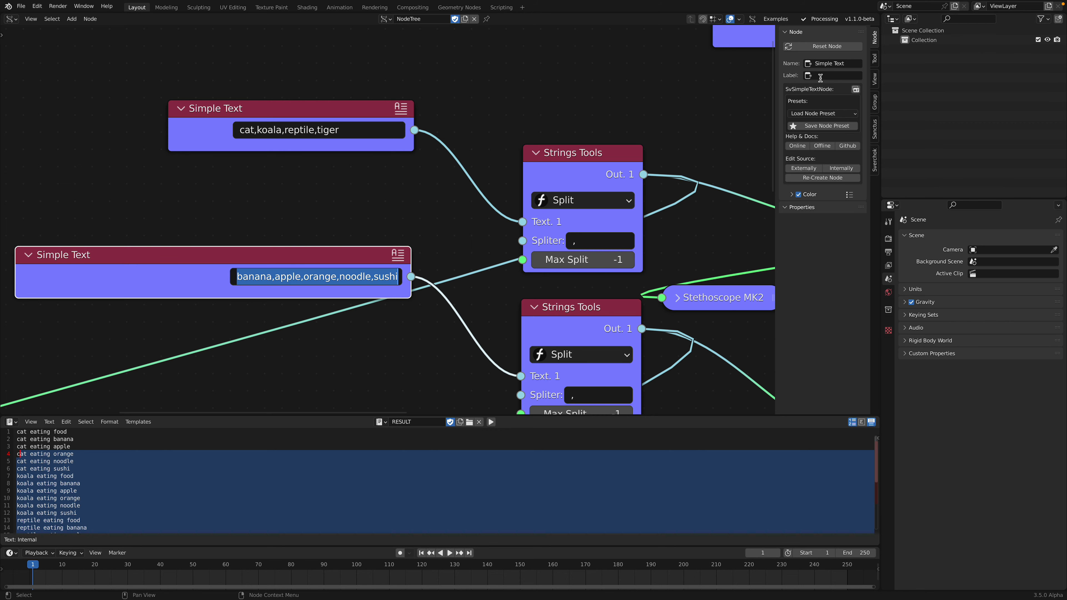
{"action": "key", "text": "Return"}
- Shift the animal and food Simple Text nodes slightly up and away from the Strings Tools nodes
{"action": "scroll", "coordinate": [478, 152], "scroll_direction": "down", "scroll_amount": 2}
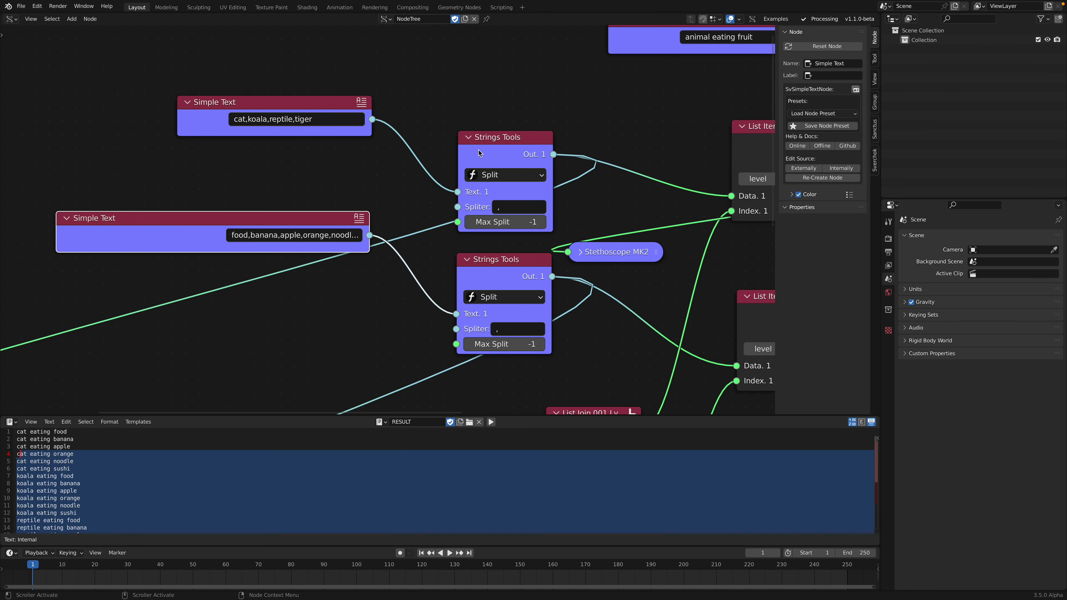
{"action": "scroll", "coordinate": [420, 139], "scroll_direction": "down", "scroll_amount": 2}
{"action": "left_click_drag", "start_coordinate": [281, 132], "coordinate": [264, 115]}
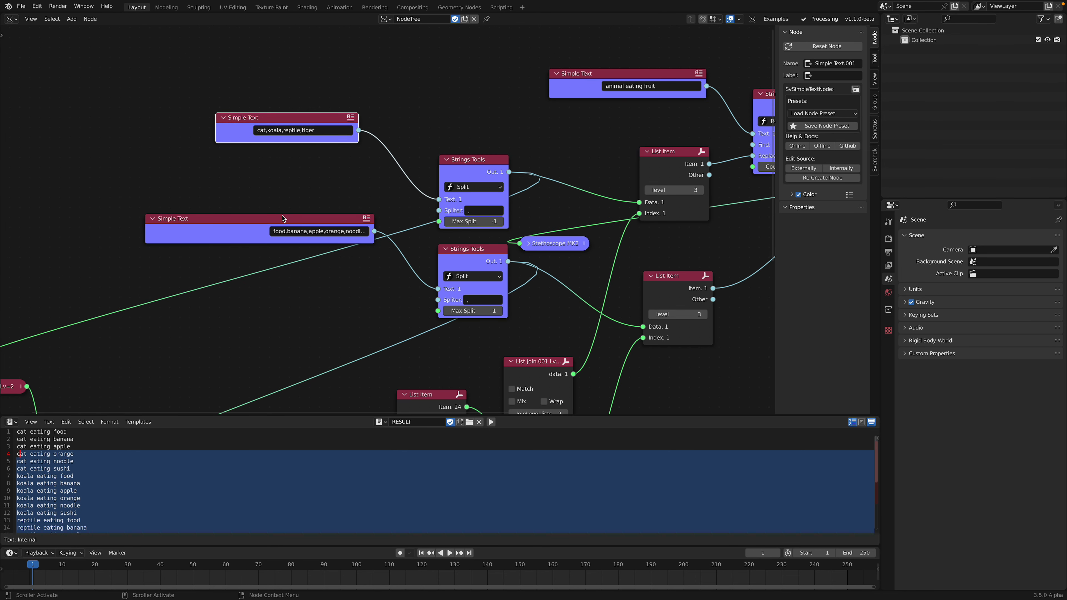
{"action": "left_click_drag", "start_coordinate": [282, 217], "coordinate": [261, 195]}
{"action": "scroll", "coordinate": [235, 205], "scroll_direction": "up", "scroll_amount": 4}
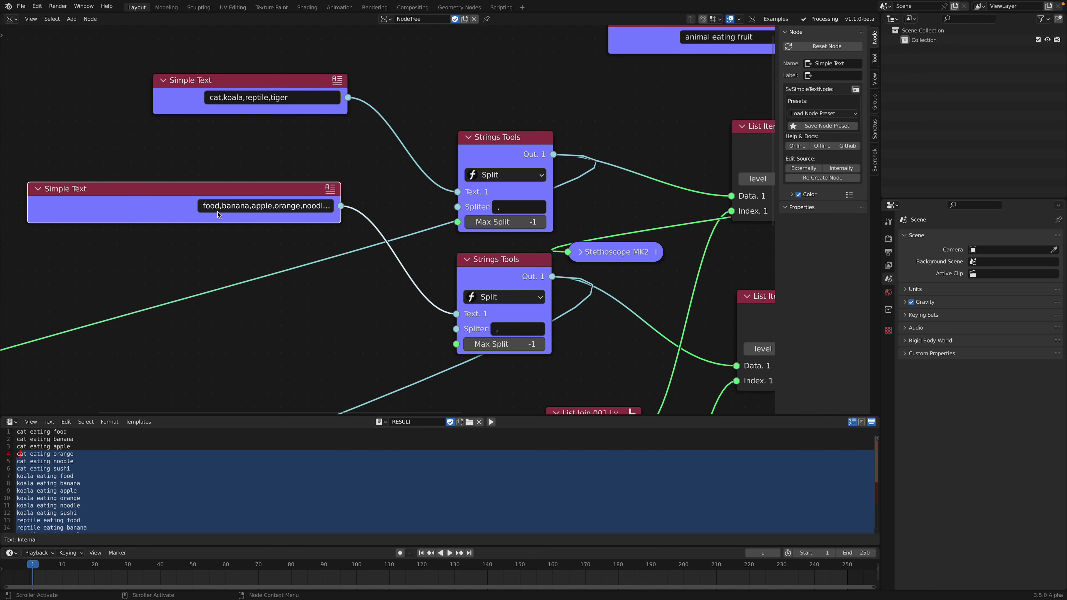
- Reposition the two Strings Tools Split nodes closer to the animal and food Simple Text nodes
{"action": "scroll", "coordinate": [437, 152], "scroll_direction": "down", "scroll_amount": 1}
{"action": "left_click_drag", "start_coordinate": [436, 152], "coordinate": [410, 110]}
{"action": "left_click_drag", "start_coordinate": [455, 243], "coordinate": [421, 213]}
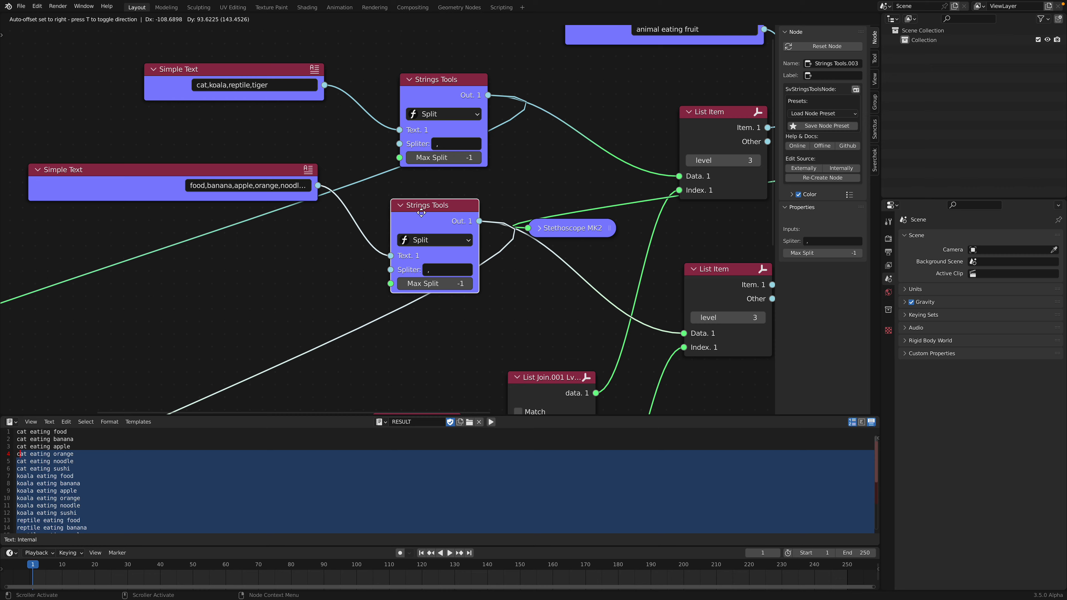
{"action": "scroll", "coordinate": [421, 213], "scroll_direction": "down", "scroll_amount": 3}
{"action": "scroll", "coordinate": [507, 232], "scroll_direction": "down", "scroll_amount": 2}
{"action": "middle_click_drag", "start_coordinate": [507, 231], "coordinate": [413, 230]}
{"action": "scroll", "coordinate": [378, 177], "scroll_direction": "up", "scroll_amount": 2}
{"action": "scroll", "coordinate": [376, 173], "scroll_direction": "up", "scroll_amount": 1}
{"action": "left_click_drag", "start_coordinate": [325, 107], "coordinate": [314, 117]}
{"action": "left_click_drag", "start_coordinate": [308, 212], "coordinate": [301, 223]}
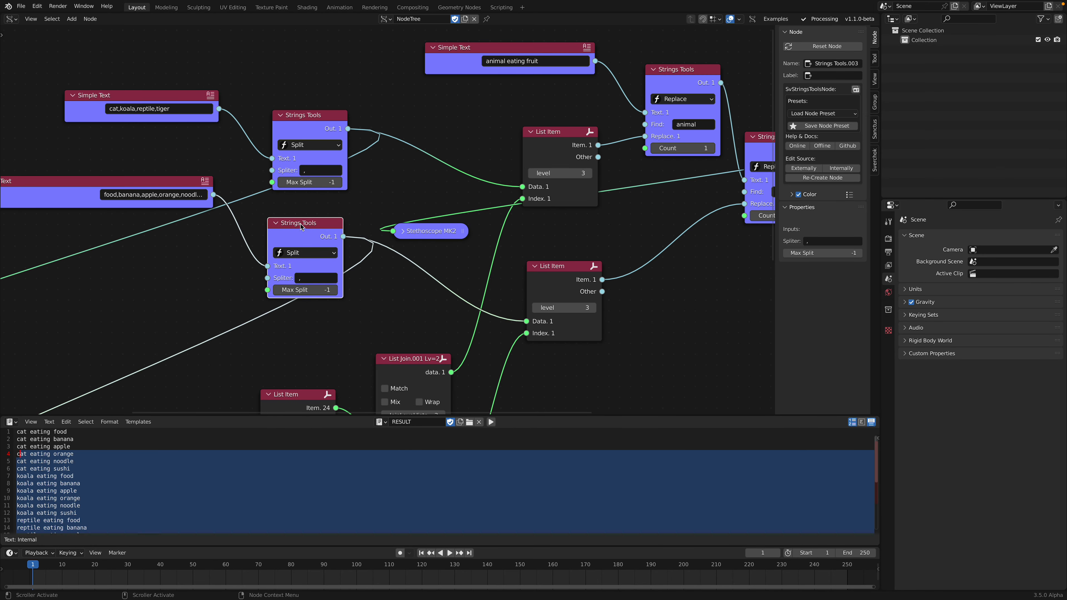
- Examine how the Simple Text and Split nodes feed the List Item nodes and the animal and fruit Replace nodes
{"action": "middle_click_drag", "start_coordinate": [301, 227], "coordinate": [242, 209]}
{"action": "scroll", "coordinate": [461, 147], "scroll_direction": "down", "scroll_amount": 1}
{"action": "scroll", "coordinate": [461, 147], "scroll_direction": "up", "scroll_amount": 1}
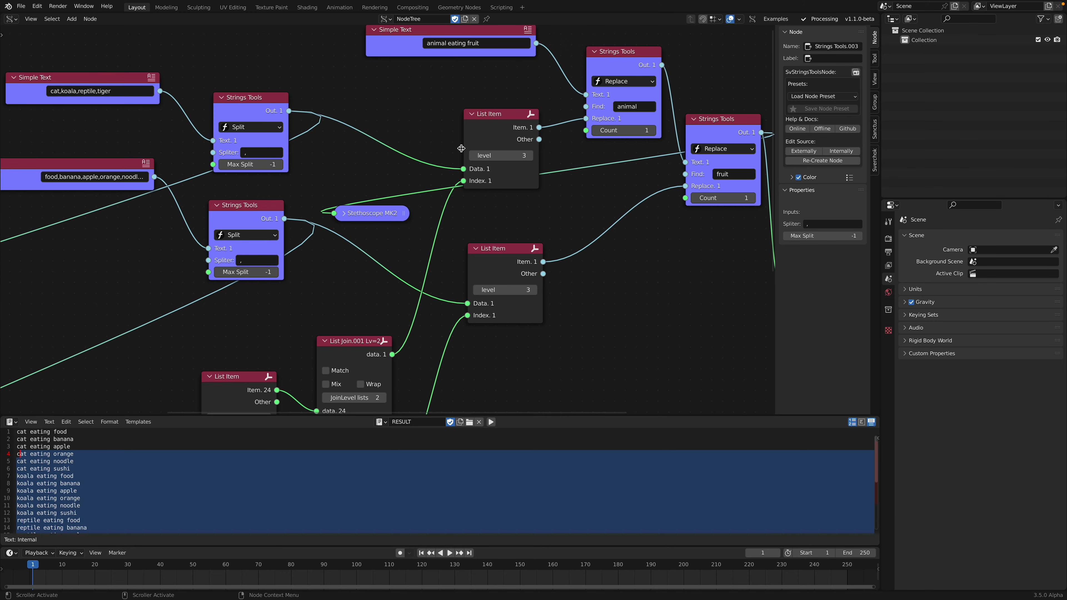
{"action": "scroll", "coordinate": [477, 172], "scroll_direction": "down", "scroll_amount": 2}
{"action": "middle_click_drag", "start_coordinate": [485, 177], "coordinate": [497, 187]}
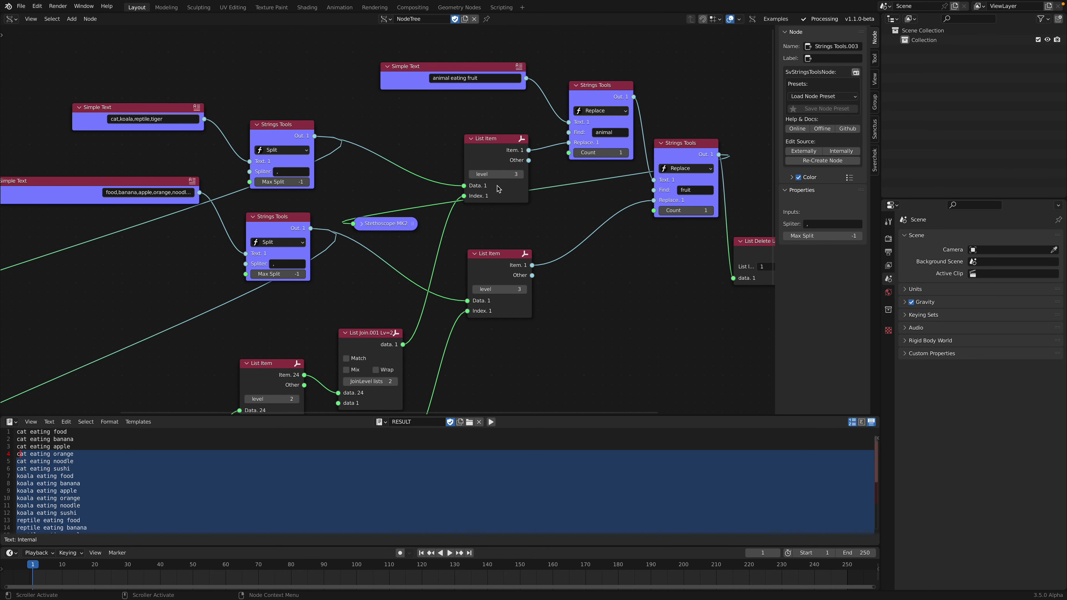
{"action": "scroll", "coordinate": [449, 173], "scroll_direction": "up", "scroll_amount": 2}
{"action": "middle_click_drag", "start_coordinate": [460, 177], "coordinate": [451, 206]}
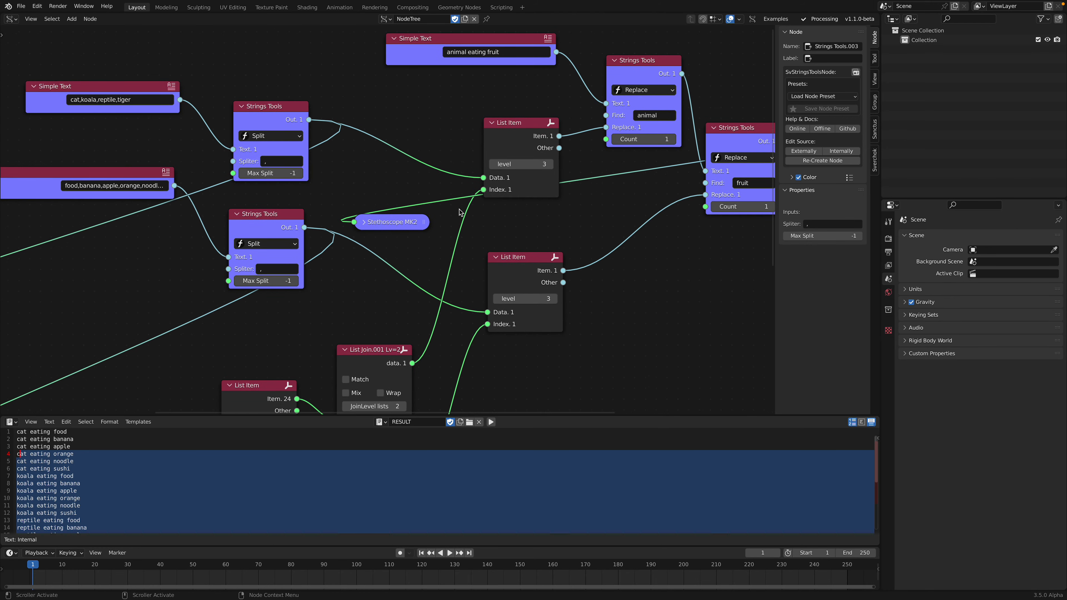
{"action": "scroll", "coordinate": [460, 210], "scroll_direction": "down", "scroll_amount": 2}
{"action": "middle_click_drag", "start_coordinate": [262, 199], "coordinate": [403, 215]}
{"action": "scroll", "coordinate": [401, 213], "scroll_direction": "up", "scroll_amount": 2}
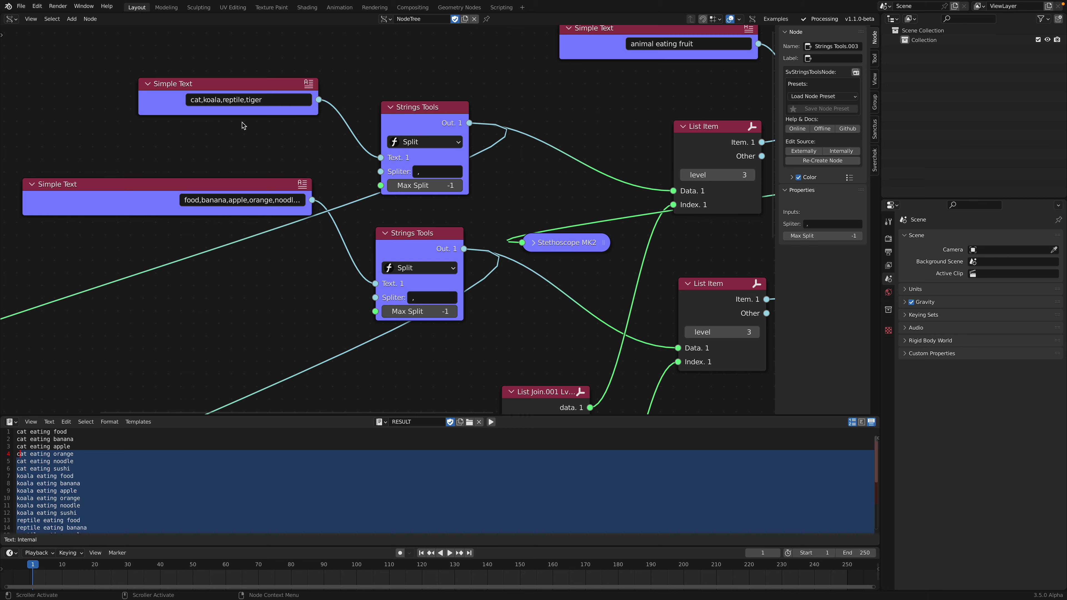
- Hide the node editor sidebar and nudge the two Number Range nodes near the List Split nodes
{"action": "scroll", "coordinate": [294, 137], "scroll_direction": "down", "scroll_amount": 1}
{"action": "middle_click_drag", "start_coordinate": [348, 149], "coordinate": [253, 85]}
{"action": "scroll", "coordinate": [260, 93], "scroll_direction": "down", "scroll_amount": 2}
{"action": "middle_click_drag", "start_coordinate": [421, 229], "coordinate": [432, 158]}
{"action": "scroll", "coordinate": [296, 267], "scroll_direction": "down", "scroll_amount": 2}
{"action": "middle_click_drag", "start_coordinate": [296, 269], "coordinate": [426, 189]}
{"action": "left_click_drag", "start_coordinate": [776, 160], "coordinate": [871, 161]}
{"action": "middle_click_drag", "start_coordinate": [452, 263], "coordinate": [458, 228]}
{"action": "scroll", "coordinate": [458, 229], "scroll_direction": "up", "scroll_amount": 1}
{"action": "left_click_drag", "start_coordinate": [190, 184], "coordinate": [186, 159]}
{"action": "scroll", "coordinate": [186, 160], "scroll_direction": "up", "scroll_amount": 2}
{"action": "left_click_drag", "start_coordinate": [168, 291], "coordinate": [162, 289]}
{"action": "scroll", "coordinate": [157, 157], "scroll_direction": "down", "scroll_amount": 1}
{"action": "middle_click_drag", "start_coordinate": [180, 155], "coordinate": [206, 160]}
{"action": "left_click_drag", "start_coordinate": [206, 163], "coordinate": [208, 159]}
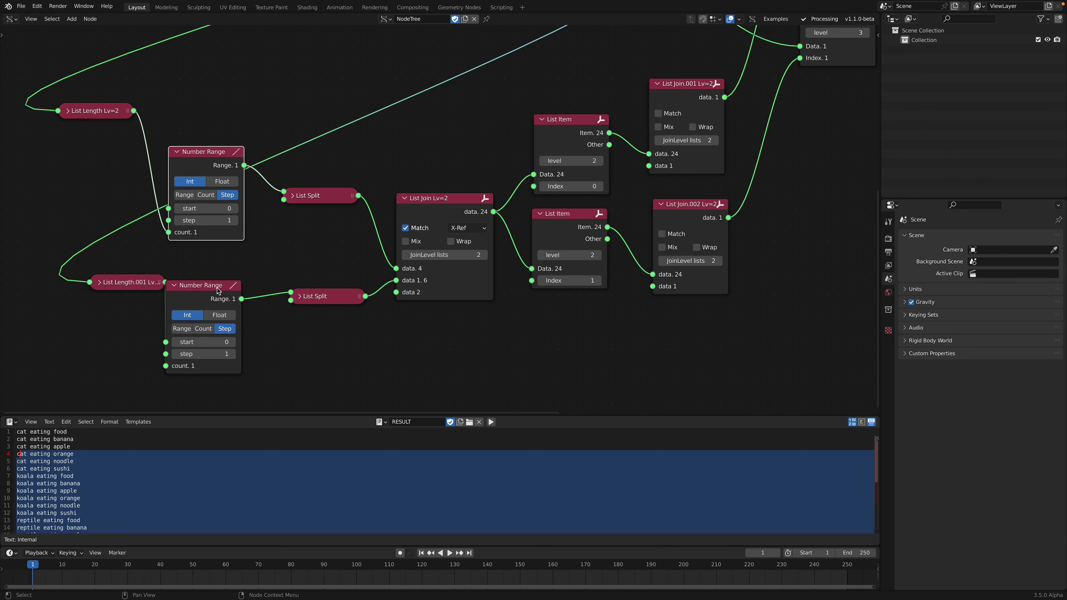
{"action": "left_click_drag", "start_coordinate": [219, 290], "coordinate": [225, 291]}
- Examine the animal and food Simple Text nodes again and trace their links to the Number Range and List Join nodes
{"action": "scroll", "coordinate": [279, 268], "scroll_direction": "down", "scroll_amount": 2}
{"action": "scroll", "coordinate": [272, 250], "scroll_direction": "up", "scroll_amount": 1}
{"action": "middle_click_drag", "start_coordinate": [228, 230], "coordinate": [217, 374]}
{"action": "scroll", "coordinate": [241, 278], "scroll_direction": "up", "scroll_amount": 1}
{"action": "middle_click_drag", "start_coordinate": [240, 279], "coordinate": [191, 372]}
{"action": "scroll", "coordinate": [331, 176], "scroll_direction": "up", "scroll_amount": 3}
{"action": "scroll", "coordinate": [319, 145], "scroll_direction": "up", "scroll_amount": 1}
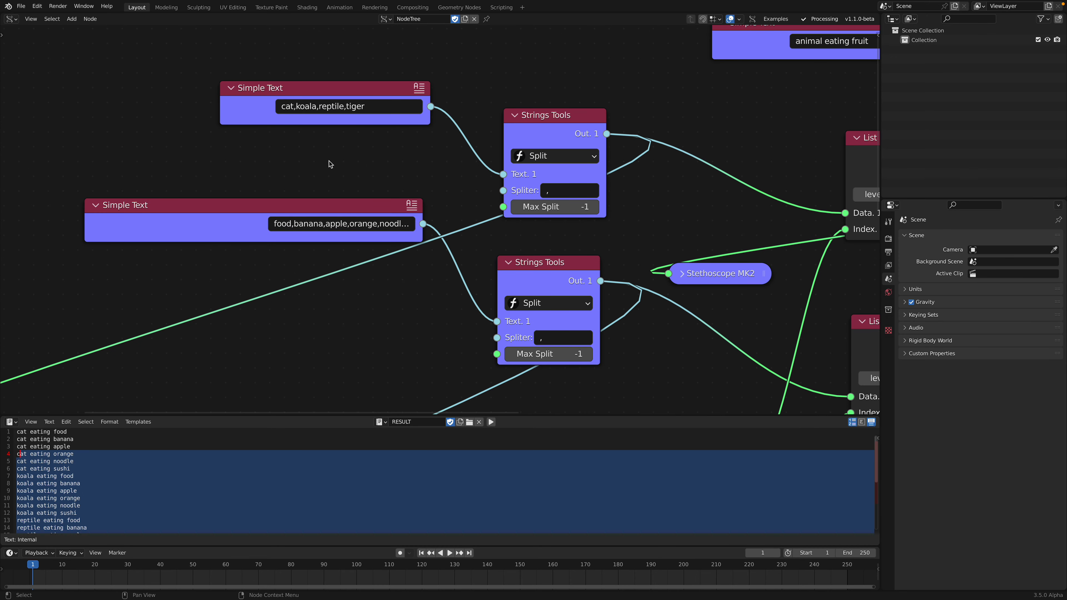
{"action": "scroll", "coordinate": [350, 160], "scroll_direction": "down", "scroll_amount": 2}
{"action": "middle_click_drag", "start_coordinate": [350, 161], "coordinate": [313, 129]}
{"action": "middle_click_drag", "start_coordinate": [317, 184], "coordinate": [309, 76]}
{"action": "middle_click_drag", "start_coordinate": [232, 247], "coordinate": [338, 157]}
{"action": "mouse_move", "coordinate": [296, 188]}
{"action": "middle_mouse_down"}
{"action": "mouse_move", "coordinate": [326, 153]}
{"action": "mouse_move", "coordinate": [312, 178]}
{"action": "middle_mouse_up"}
{"action": "middle_click_drag", "start_coordinate": [351, 70], "coordinate": [326, 154]}
{"action": "scroll", "coordinate": [327, 150], "scroll_direction": "up", "scroll_amount": 2}
{"action": "scroll", "coordinate": [327, 154], "scroll_direction": "up", "scroll_amount": 2}
{"action": "scroll", "coordinate": [331, 110], "scroll_direction": "up", "scroll_amount": 1}
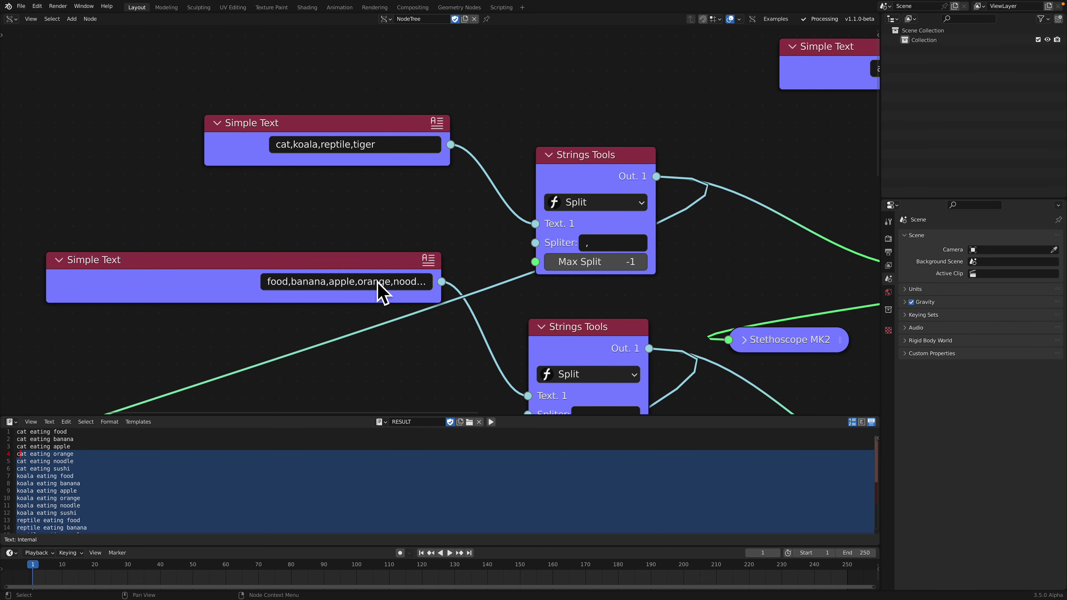
{"action": "scroll", "coordinate": [305, 247], "scroll_direction": "down", "scroll_amount": 1}
{"action": "middle_click_drag", "start_coordinate": [305, 248], "coordinate": [381, 154]}
{"action": "scroll", "coordinate": [431, 221], "scroll_direction": "down", "scroll_amount": 2}
{"action": "scroll", "coordinate": [430, 221], "scroll_direction": "down", "scroll_amount": 1}
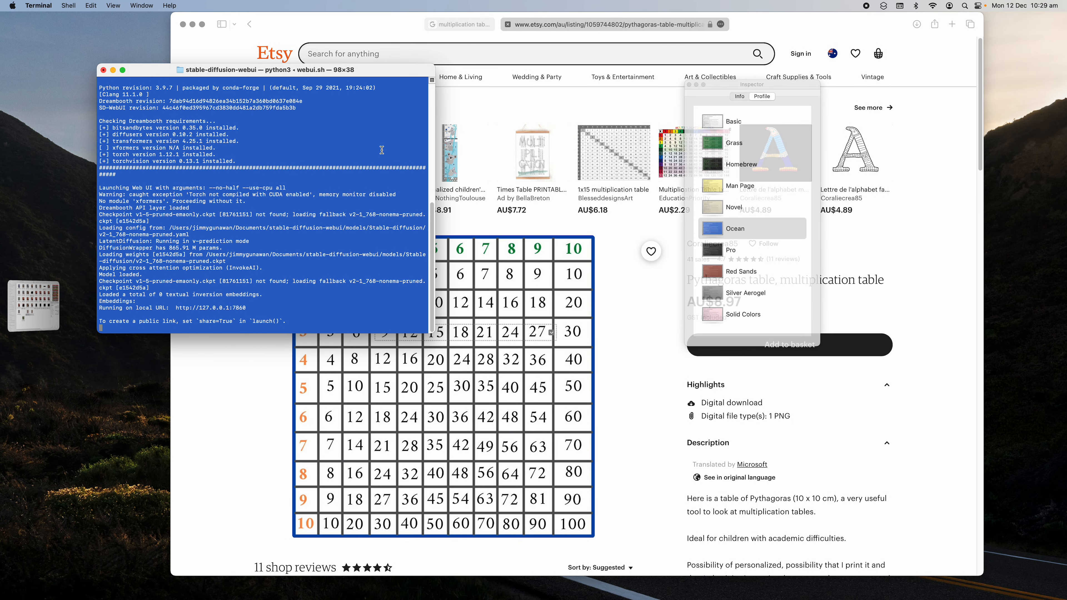
{"action": "left_click_drag", "start_coordinate": [176, 308], "coordinate": [234, 308]}
{"action": "key", "text": "cmd+c"}
{"action": "left_click", "coordinate": [553, 24]}
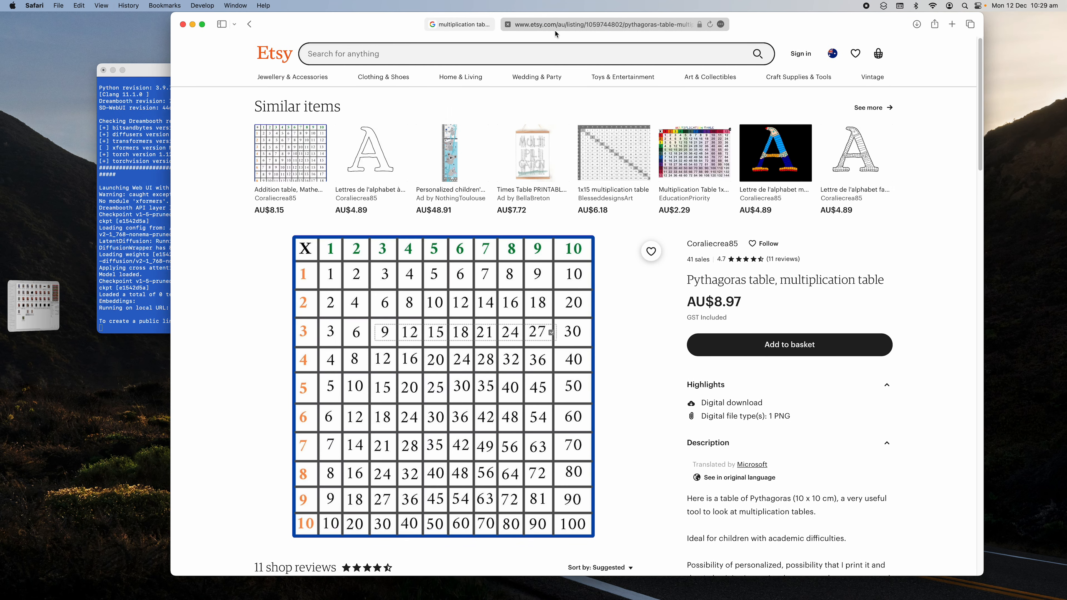
{"action": "key", "text": "cmd+v"}
{"action": "key", "text": "Return"}
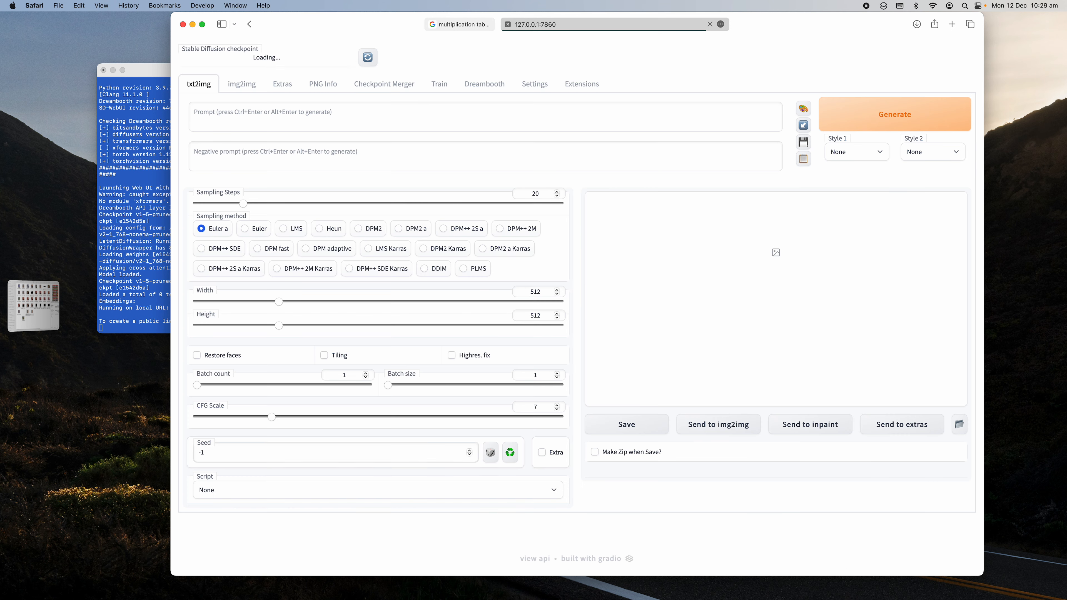
{"action": "left_click", "coordinate": [328, 115]}
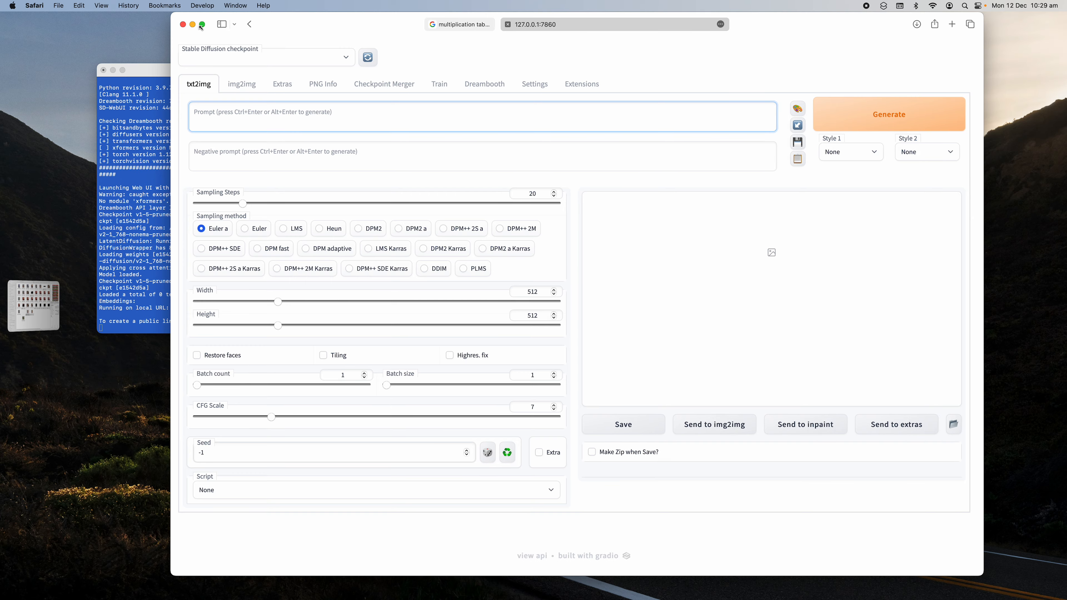
{"action": "left_click_drag", "start_coordinate": [172, 13], "coordinate": [219, 22]}
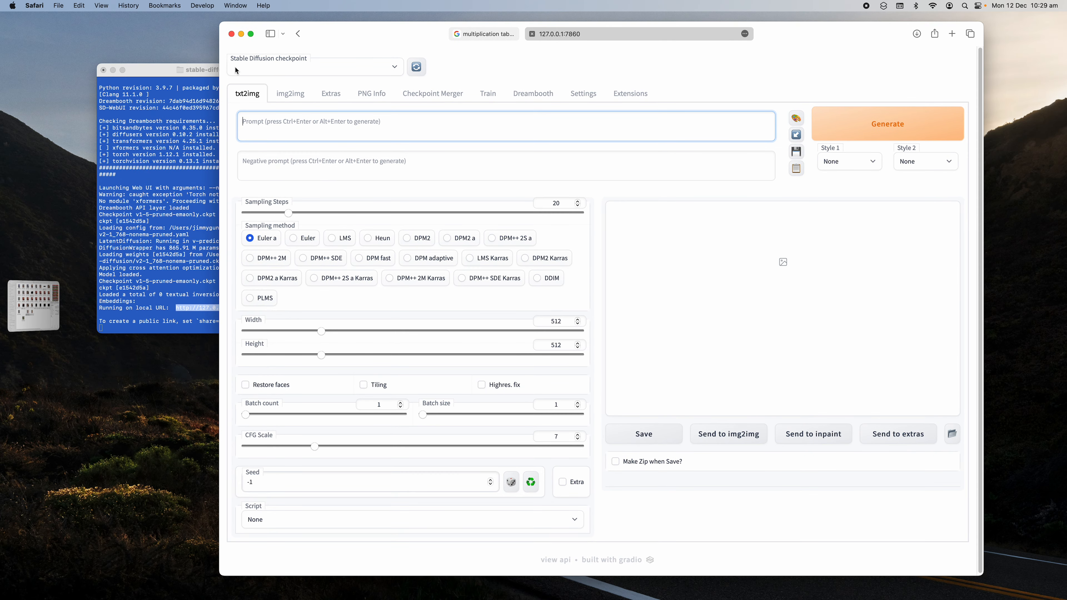
- Select the Prompt matrix script and check its options and the other available scripts
{"action": "left_click", "coordinate": [402, 521]}
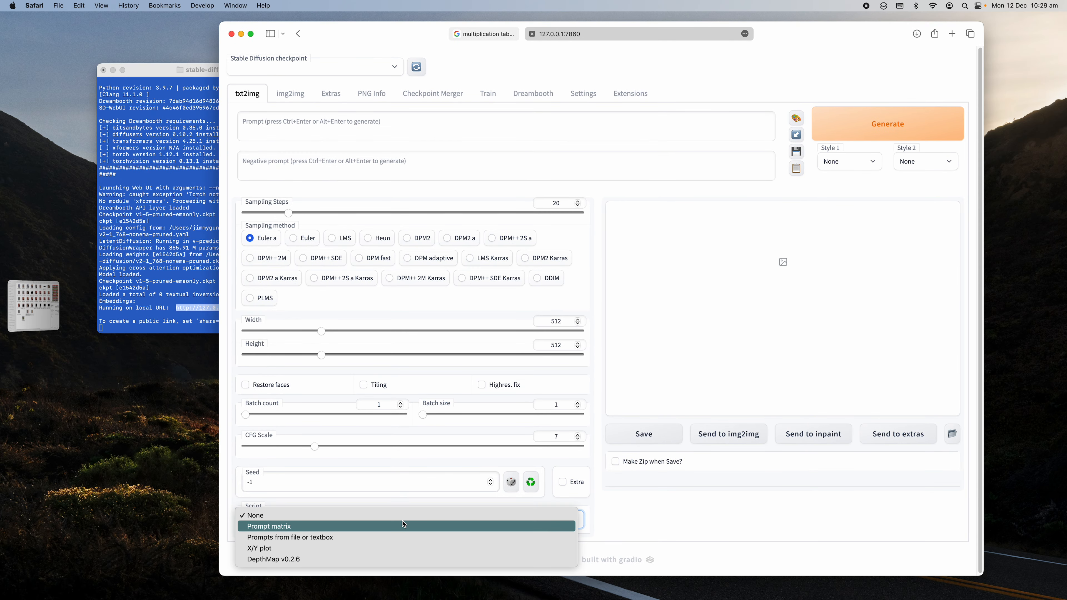
{"action": "left_click", "coordinate": [329, 525]}
{"action": "scroll", "coordinate": [354, 545], "scroll_direction": "down", "scroll_amount": 1}
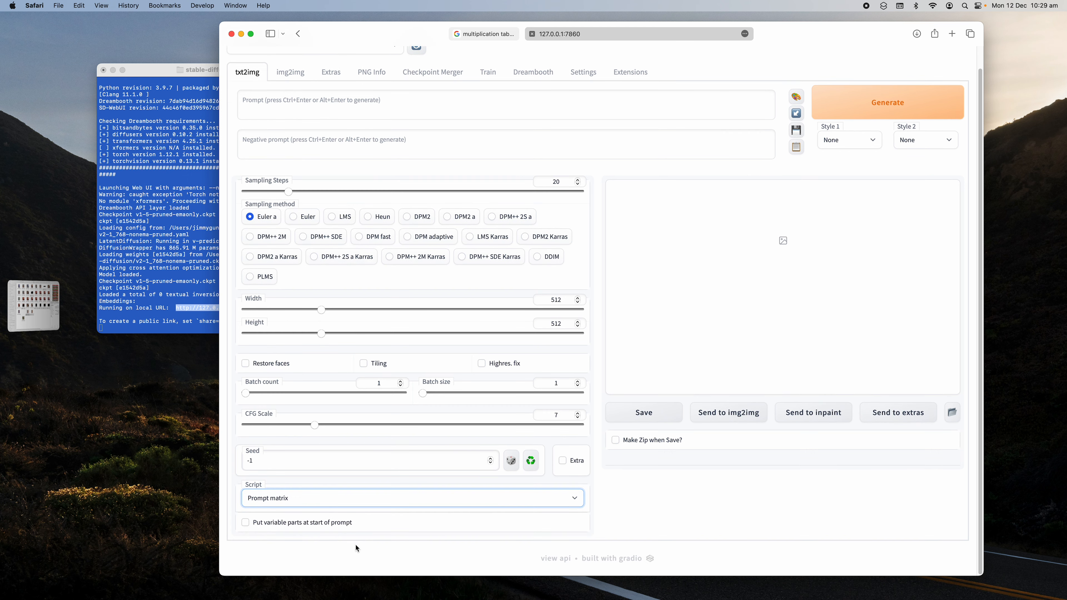
{"action": "left_click", "coordinate": [343, 504]}
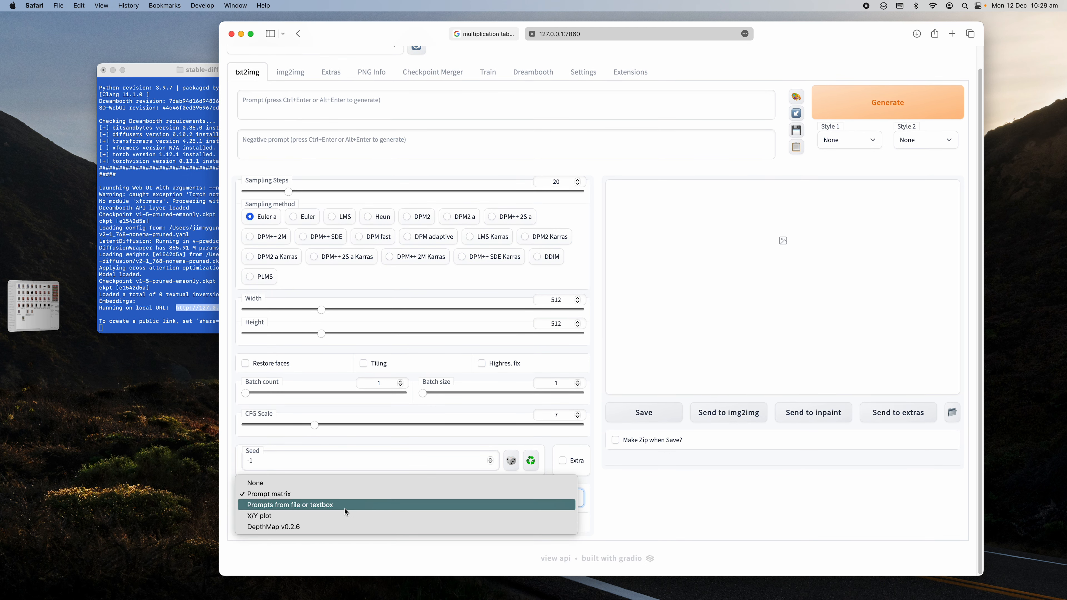
{"action": "left_click", "coordinate": [345, 497]}
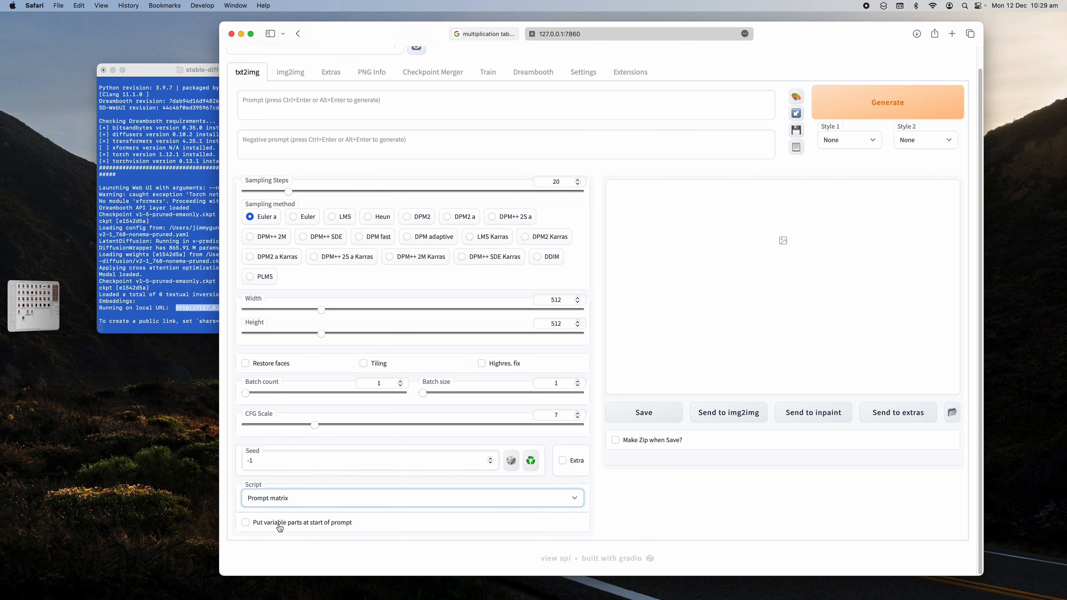
- Set the script to X/Y plot, with both the X type and Y type set to Prompt S/R
{"action": "left_click", "coordinate": [293, 503]}
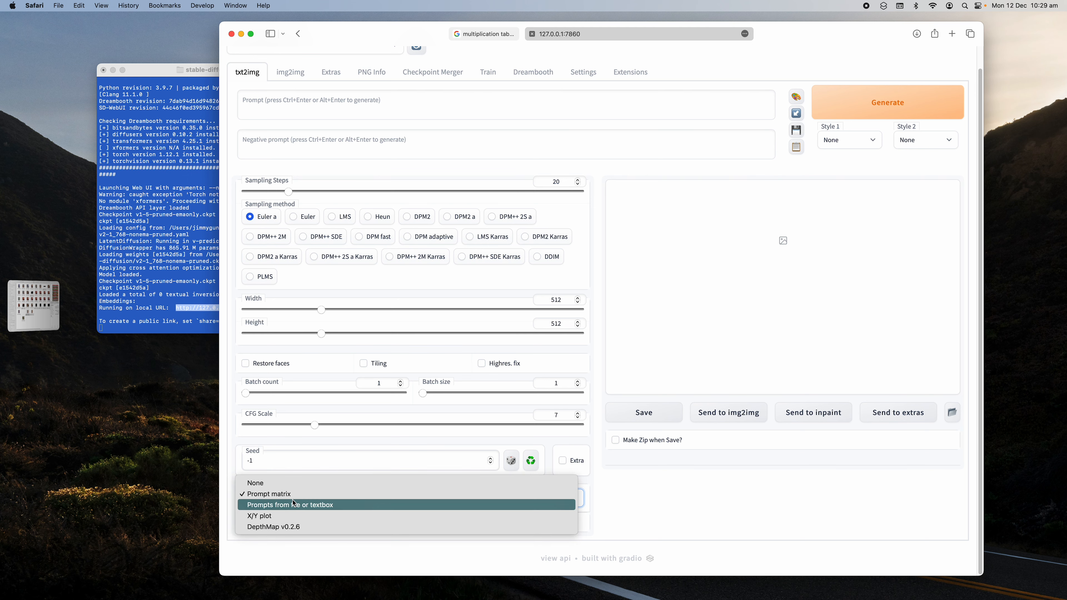
{"action": "left_click", "coordinate": [291, 519]}
{"action": "scroll", "coordinate": [316, 540], "scroll_direction": "down", "scroll_amount": 3}
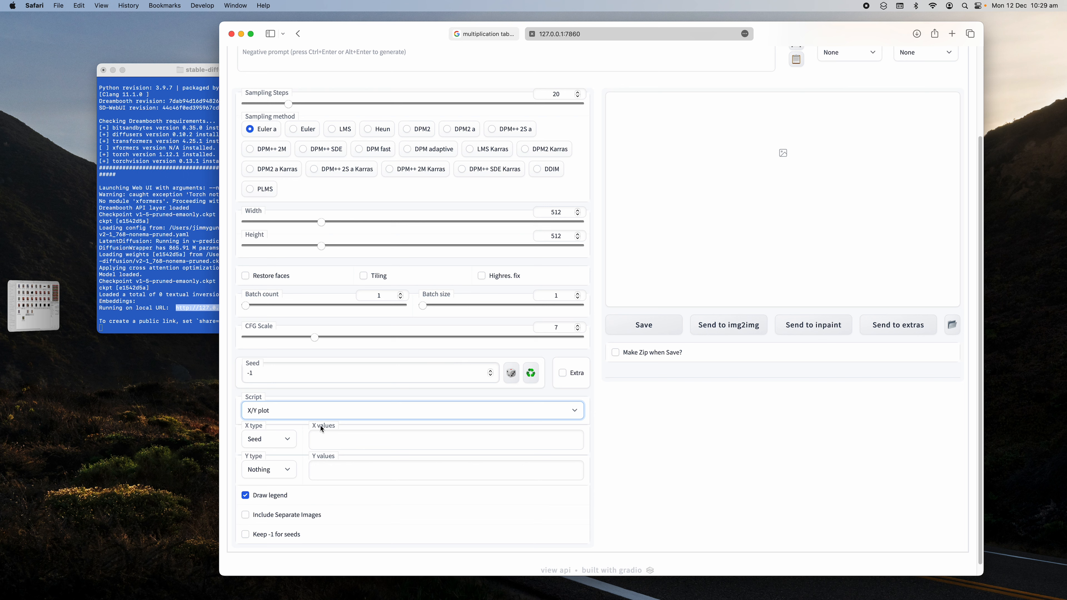
{"action": "left_click", "coordinate": [287, 439]}
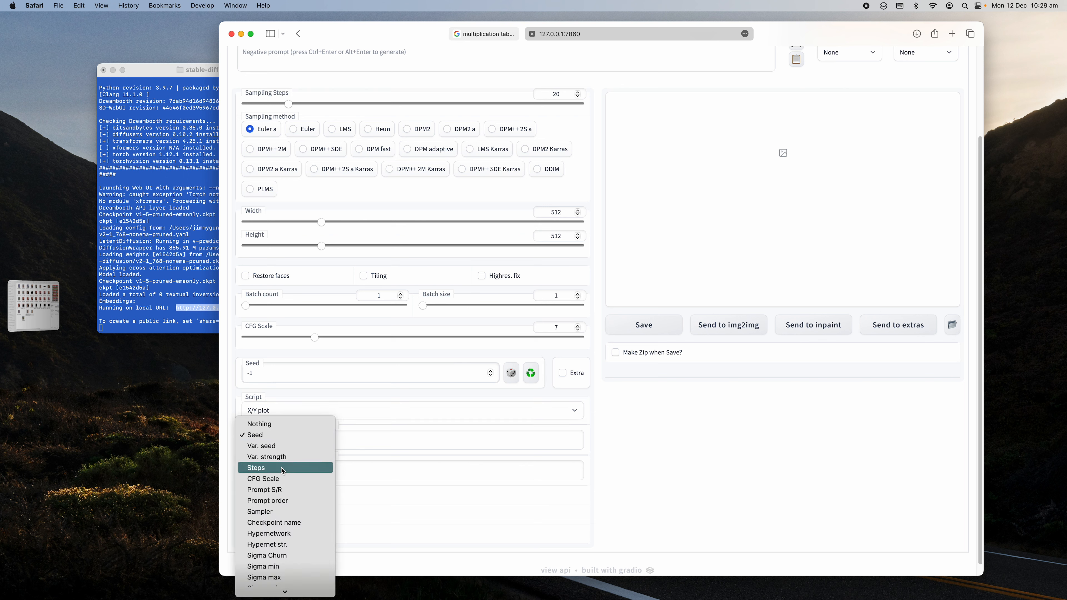
{"action": "left_click", "coordinate": [283, 490]}
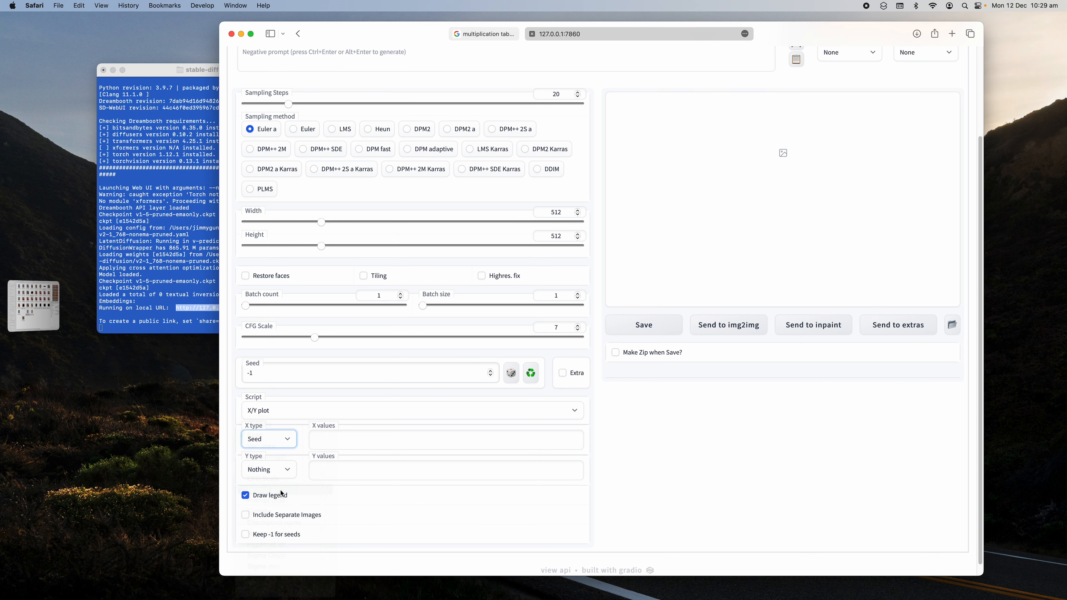
{"action": "left_click", "coordinate": [281, 473]}
{"action": "left_click", "coordinate": [293, 530]}
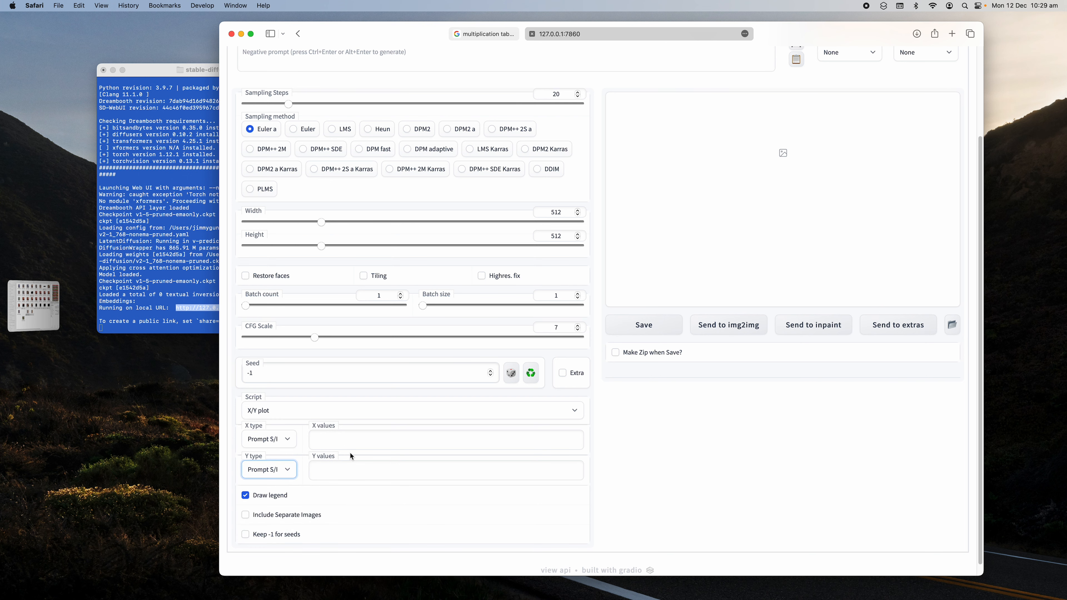
- Enter "animal eating food by the beach" as the prompt
{"action": "scroll", "coordinate": [348, 460], "scroll_direction": "up", "scroll_amount": 1}
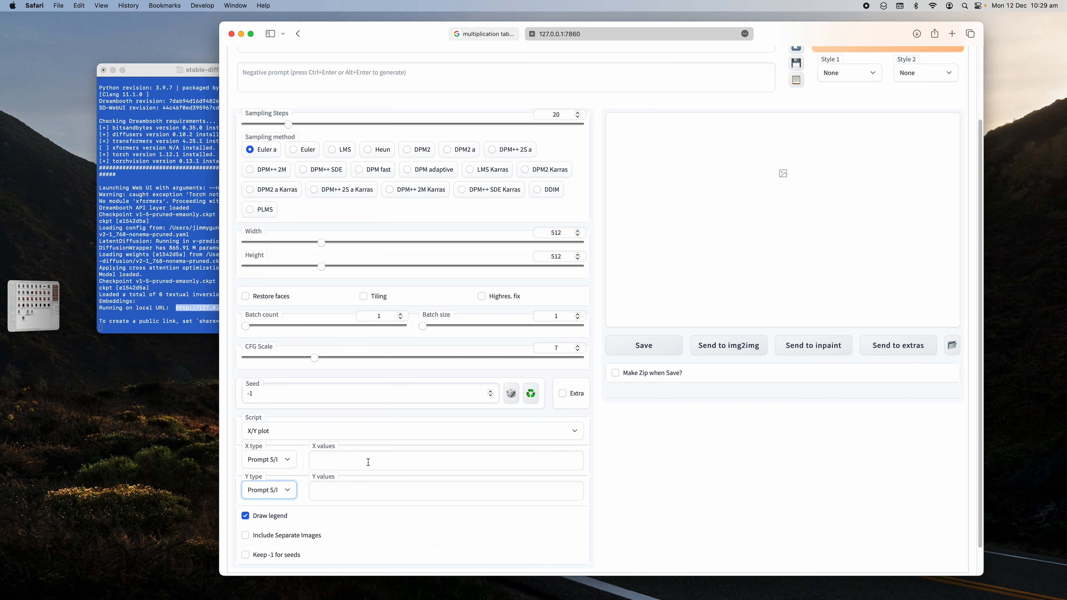
{"action": "scroll", "coordinate": [368, 462], "scroll_direction": "up", "scroll_amount": 4}
{"action": "left_click", "coordinate": [348, 126]}
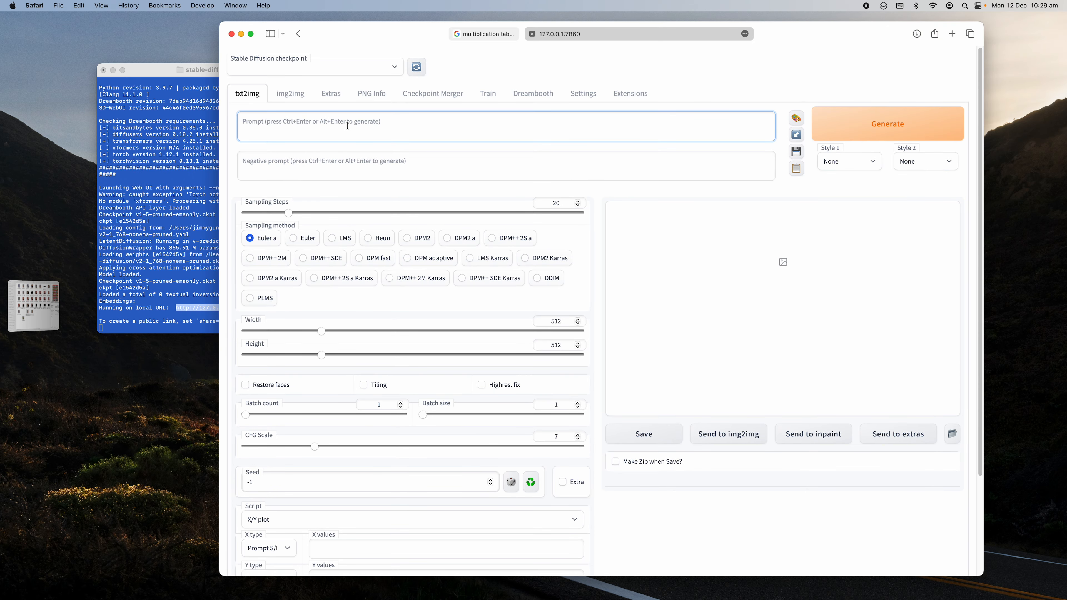
{"action": "type", "text": "animal eating food by the beach"}
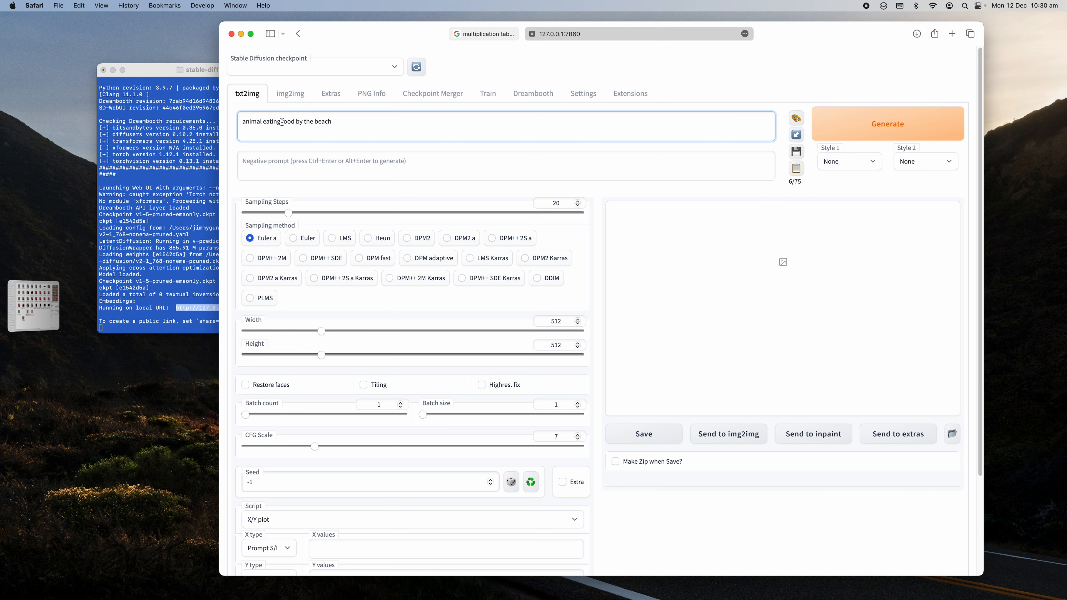
- Highlight the word animal in the prompt, then switch to Blender to review the animal and food list nodes
{"action": "double_click", "coordinate": [253, 122]}
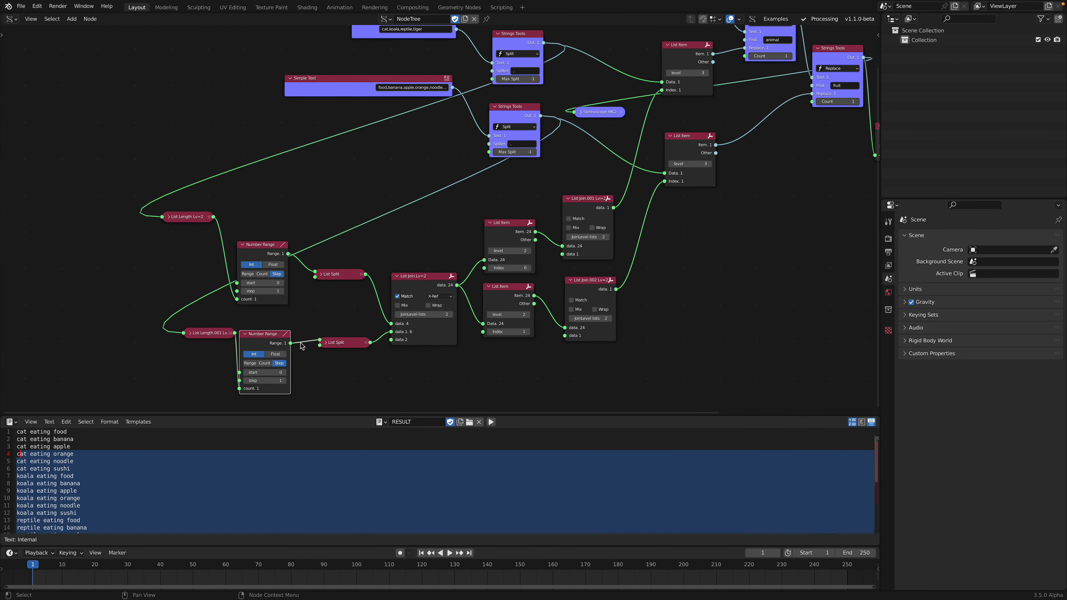
{"action": "scroll", "coordinate": [359, 197], "scroll_direction": "up", "scroll_amount": 2}
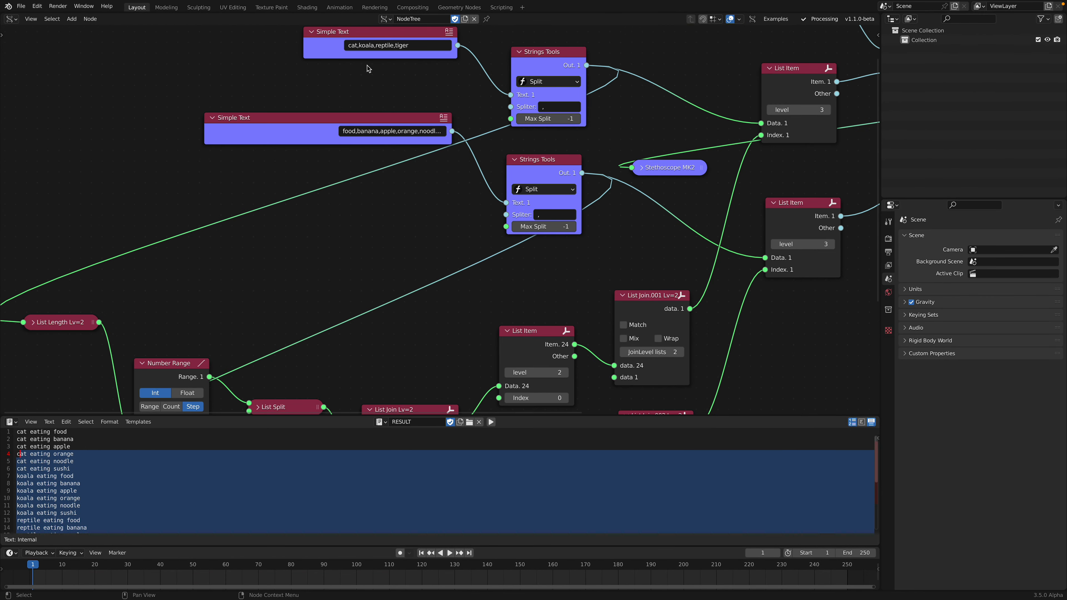
{"action": "scroll", "coordinate": [385, 103], "scroll_direction": "down", "scroll_amount": 1}
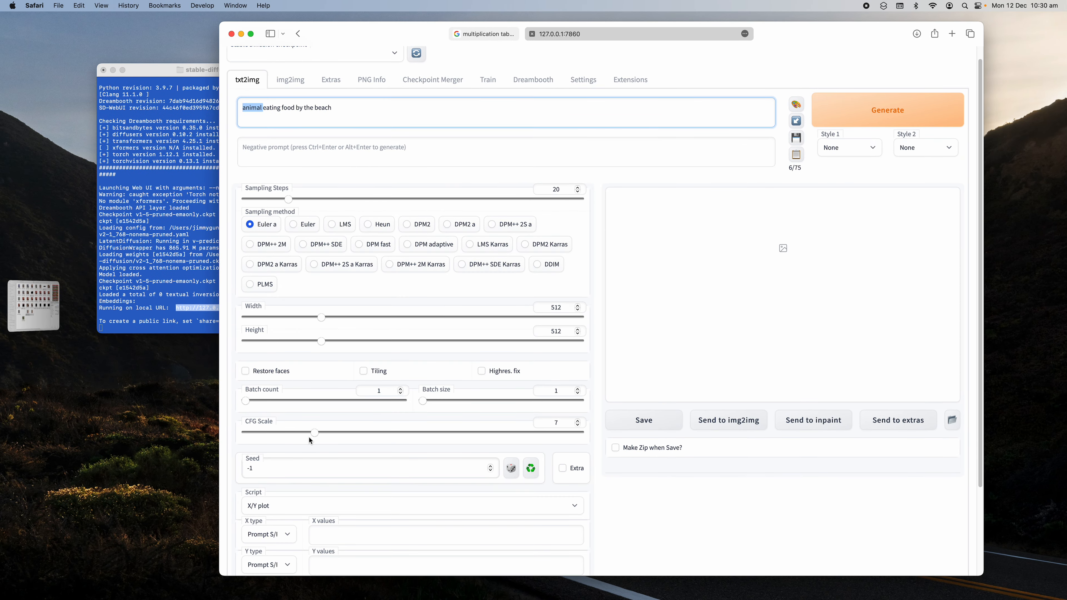
- In Safari, set the X values to "animal, koala, rat, ape" and the Y values to "food, sushi, orange, apple"
{"action": "scroll", "coordinate": [323, 437], "scroll_direction": "down", "scroll_amount": 3}
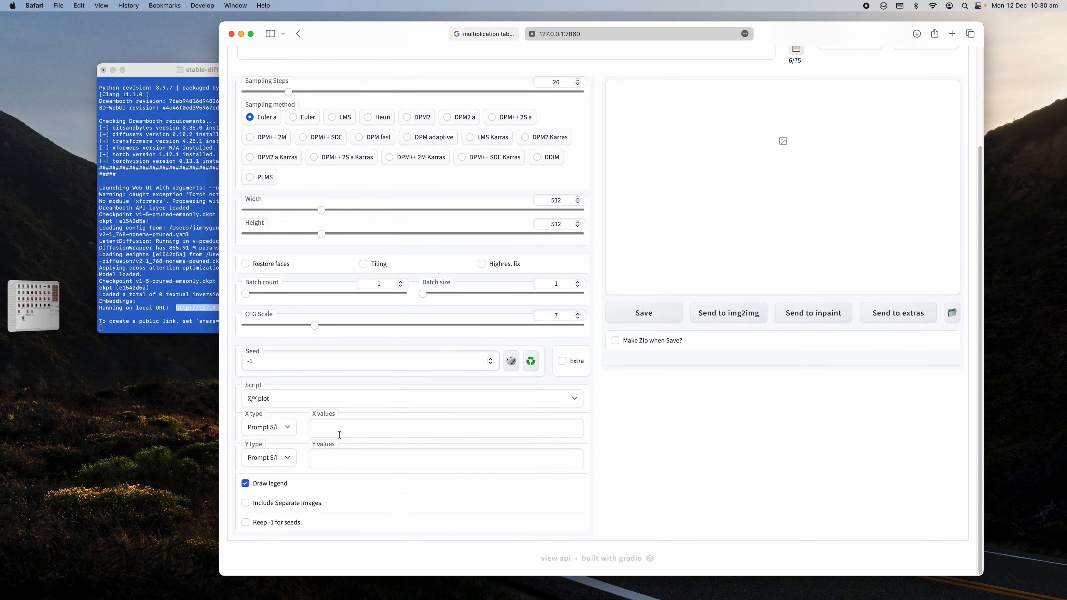
{"action": "scroll", "coordinate": [323, 358], "scroll_direction": "up", "scroll_amount": 5}
{"action": "scroll", "coordinate": [344, 421], "scroll_direction": "down", "scroll_amount": 4}
{"action": "left_click", "coordinate": [363, 445]}
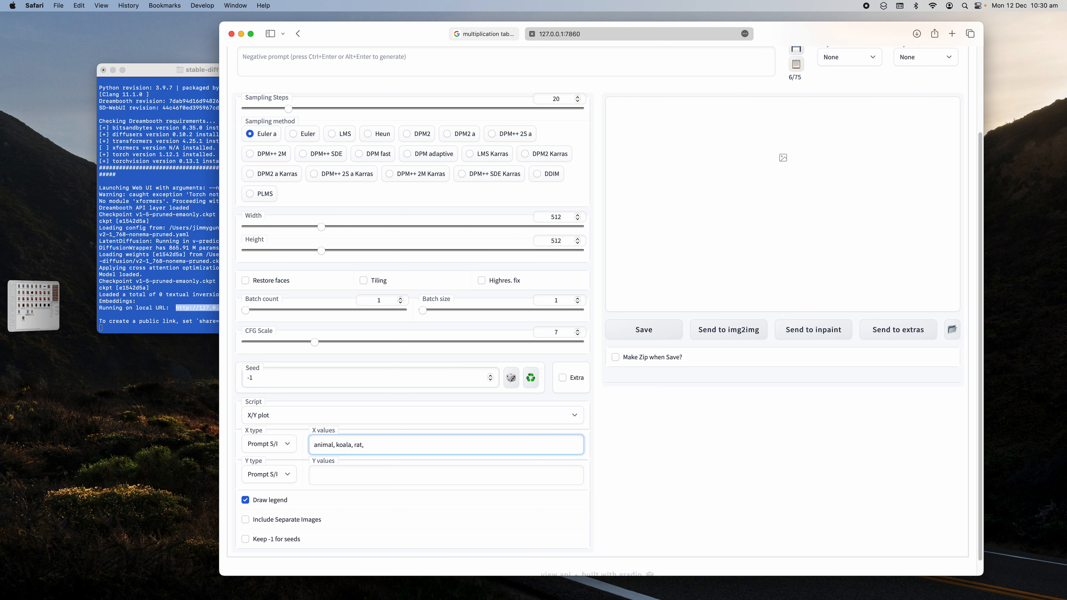
{"action": "type", "text": "ape"}
{"action": "left_click", "coordinate": [363, 474]}
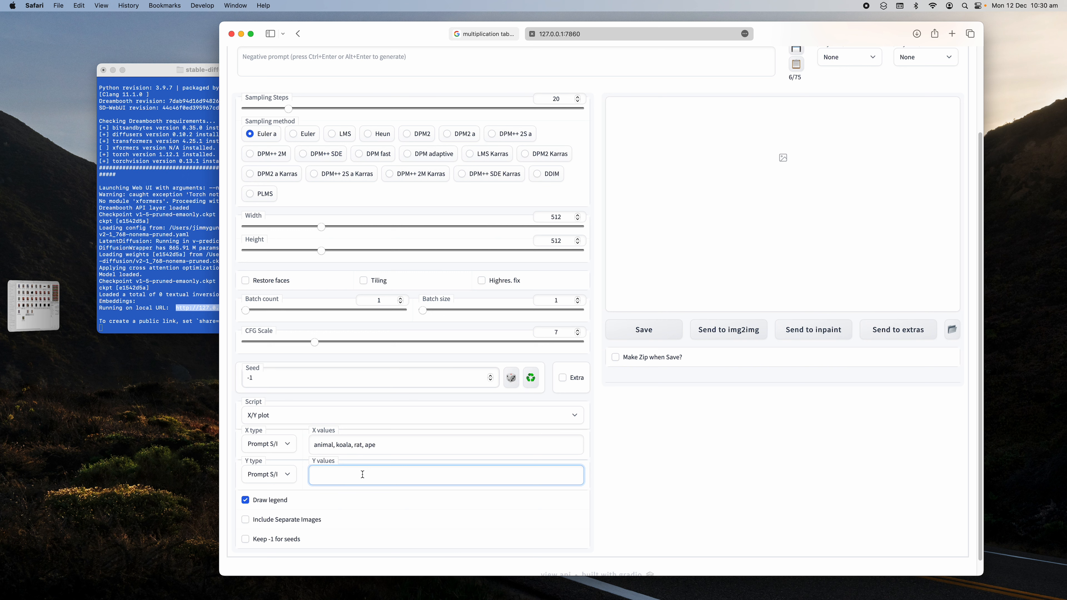
{"action": "type", "text": "food, sushi, orange, apple"}
- Add elephant to the end of the X values and generate the X/Y plot images
{"action": "left_click", "coordinate": [380, 447]}
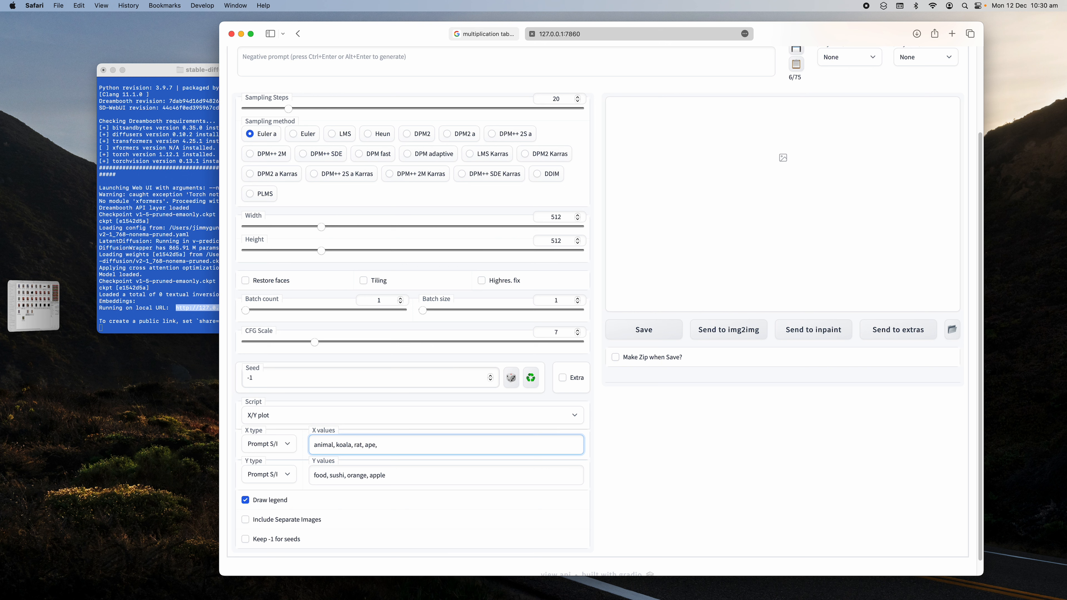
{"action": "type", "text": ", elpe"}
{"action": "scroll", "coordinate": [397, 458], "scroll_direction": "up", "scroll_amount": 5}
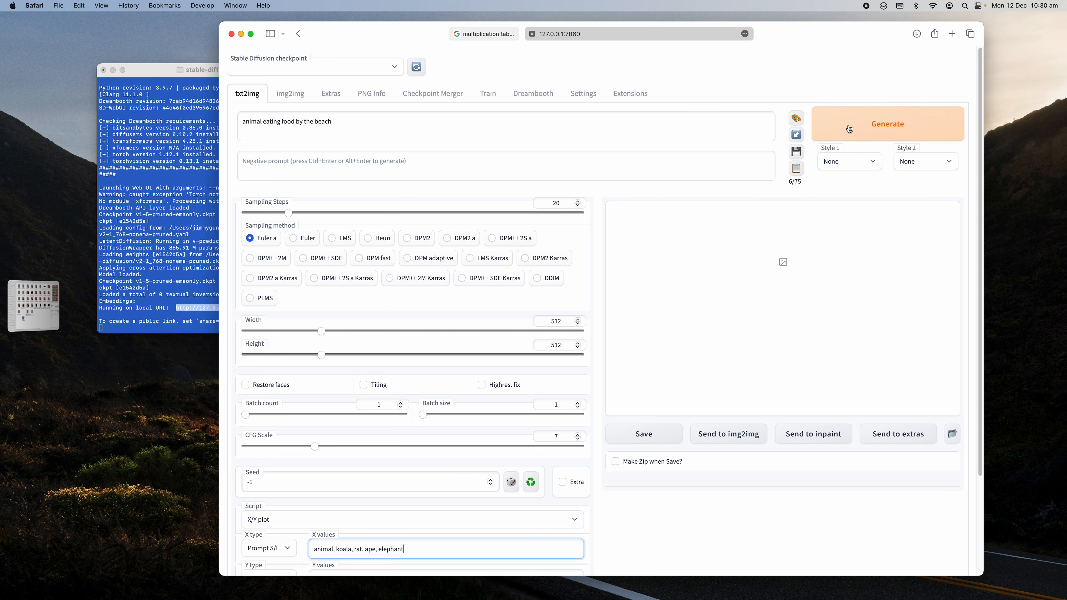
{"action": "left_click", "coordinate": [856, 127]}
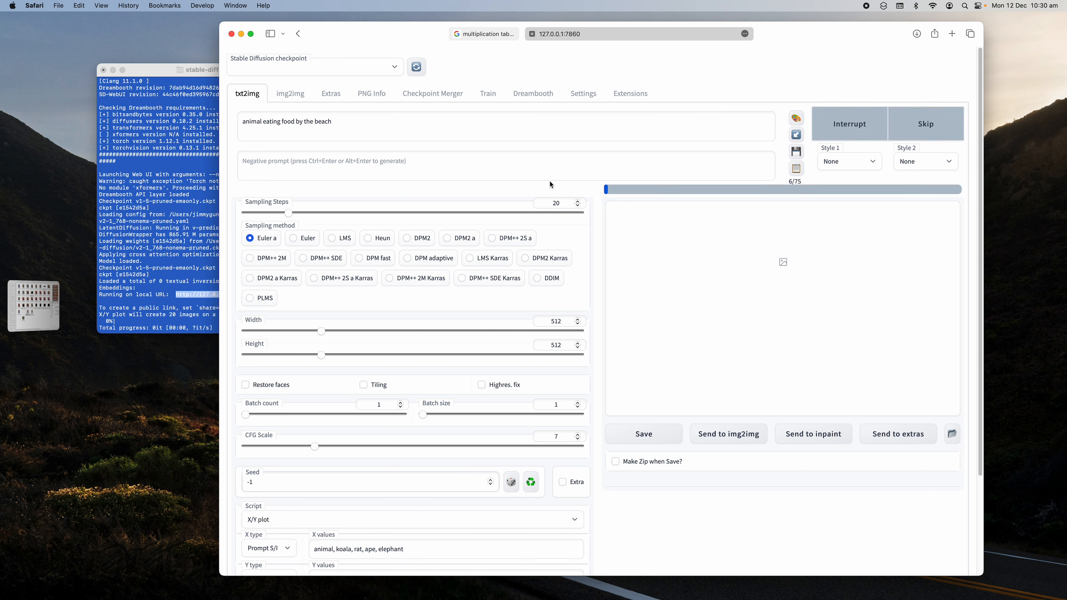
- Close the Terminal Inspector and arrange the Terminal and Safari windows side by side so the image generation progress is visible
{"action": "left_click", "coordinate": [192, 71]}
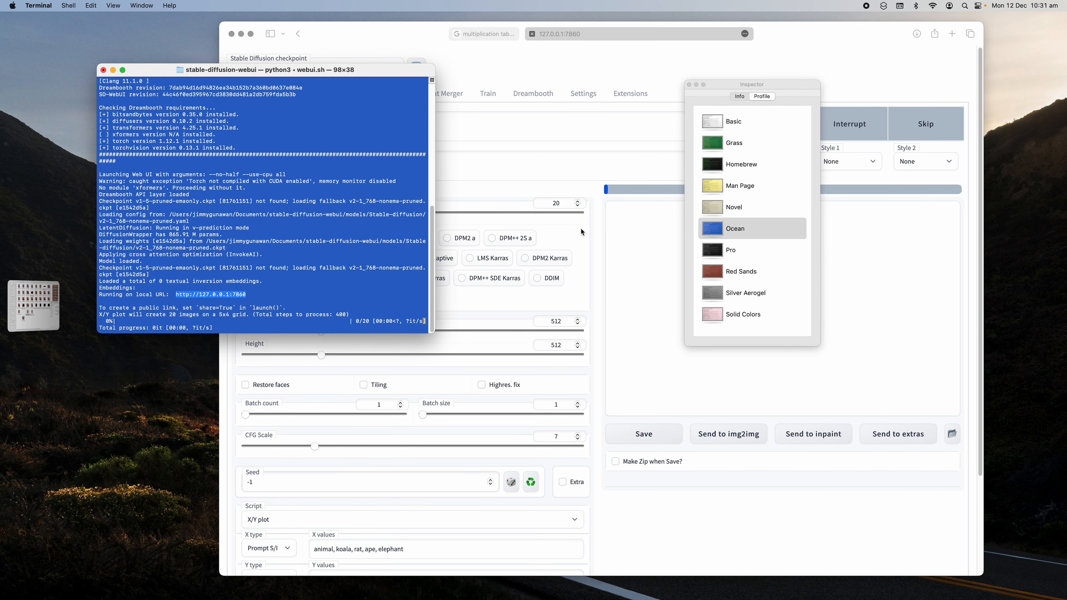
{"action": "left_click", "coordinate": [689, 85]}
{"action": "left_click", "coordinate": [316, 36]}
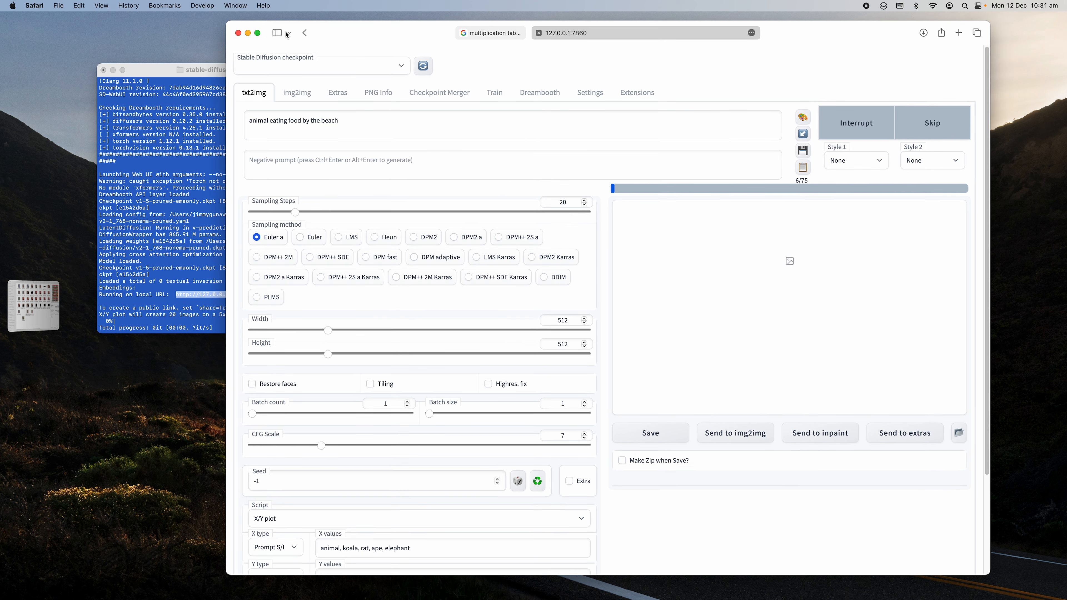
{"action": "left_click_drag", "start_coordinate": [227, 21], "coordinate": [323, 26]}
{"action": "left_click_drag", "start_coordinate": [278, 71], "coordinate": [211, 76]}
{"action": "left_click_drag", "start_coordinate": [371, 71], "coordinate": [305, 71]}
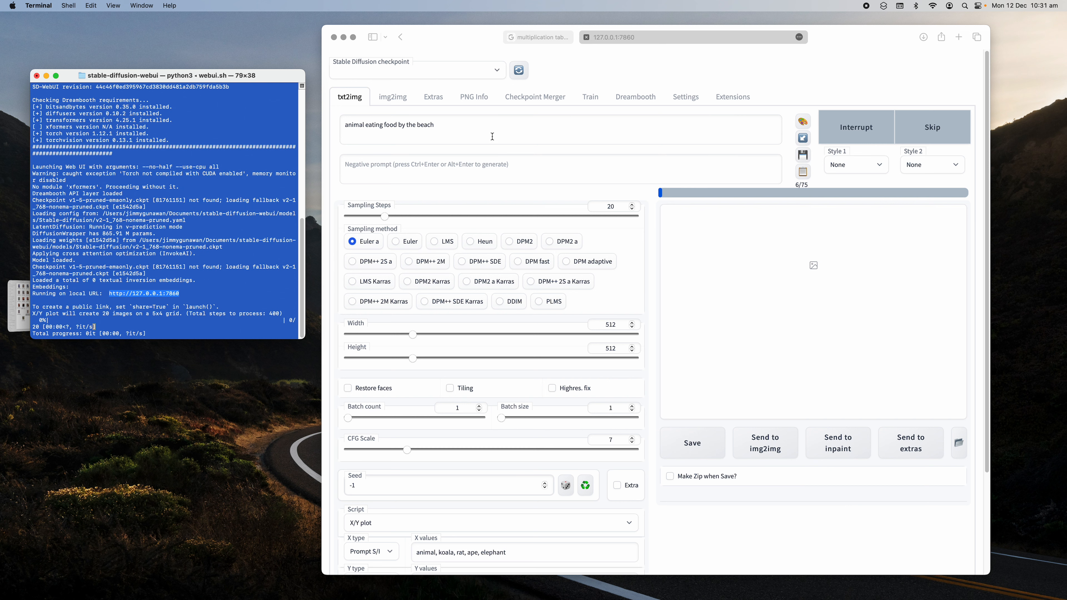
- Check the list of available Stable Diffusion checkpoints and close it without choosing one
{"action": "left_click", "coordinate": [496, 70]}
{"action": "left_click", "coordinate": [496, 70]}
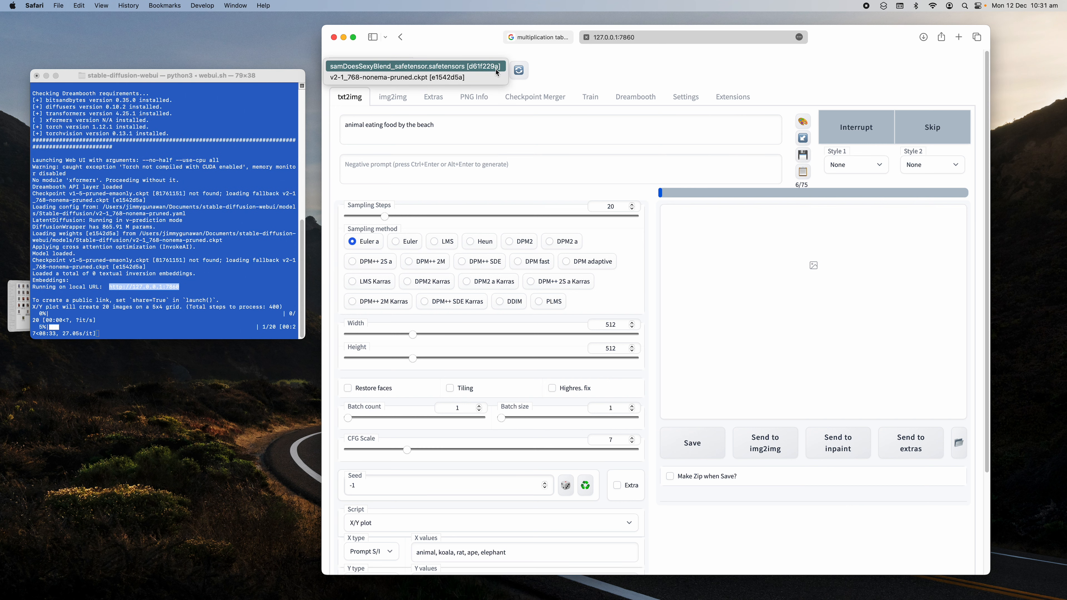
{"action": "left_click", "coordinate": [484, 30]}
{"action": "left_click_drag", "start_coordinate": [483, 34], "coordinate": [481, 34]}
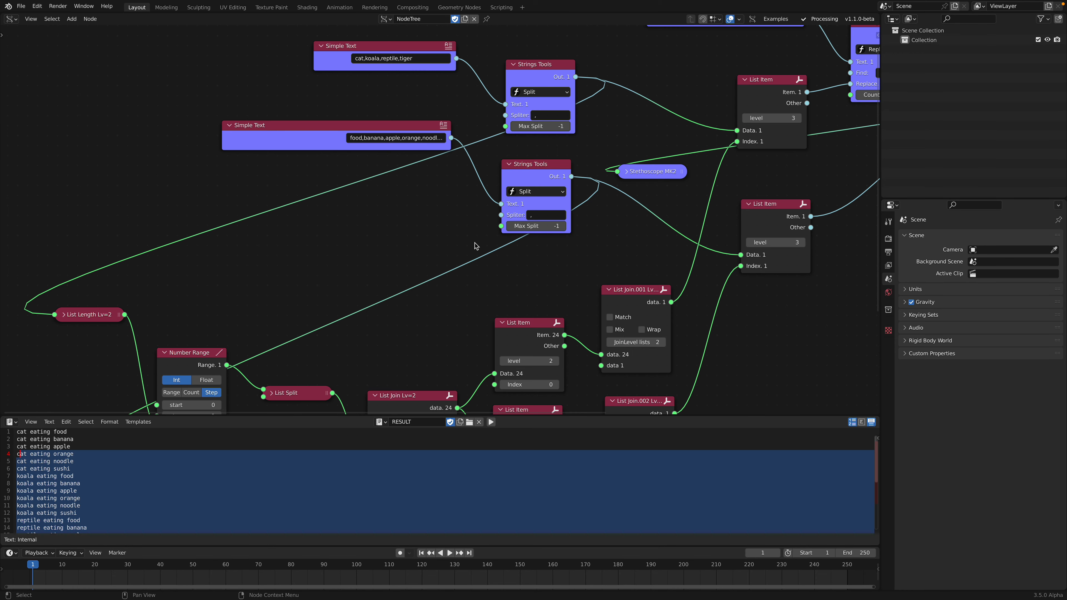
- In Blender, examine the node tree from the Simple Text and Strings Tools nodes through the list nodes to the Text Out+ node
{"action": "scroll", "coordinate": [474, 242], "scroll_direction": "down", "scroll_amount": 4}
{"action": "middle_click_drag", "start_coordinate": [475, 242], "coordinate": [445, 189]}
{"action": "scroll", "coordinate": [440, 240], "scroll_direction": "down", "scroll_amount": 2}
{"action": "scroll", "coordinate": [399, 237], "scroll_direction": "up", "scroll_amount": 3}
{"action": "mouse_move", "coordinate": [382, 226]}
{"action": "middle_mouse_down"}
{"action": "mouse_move", "coordinate": [372, 185]}
{"action": "mouse_move", "coordinate": [388, 238]}
{"action": "middle_mouse_up"}
{"action": "scroll", "coordinate": [372, 210], "scroll_direction": "up", "scroll_amount": 4}
{"action": "scroll", "coordinate": [374, 223], "scroll_direction": "down", "scroll_amount": 2}
{"action": "scroll", "coordinate": [260, 214], "scroll_direction": "down", "scroll_amount": 2}
{"action": "middle_click_drag", "start_coordinate": [332, 188], "coordinate": [247, 171]}
{"action": "scroll", "coordinate": [458, 221], "scroll_direction": "down", "scroll_amount": 3}
{"action": "middle_click_drag", "start_coordinate": [479, 230], "coordinate": [338, 201]}
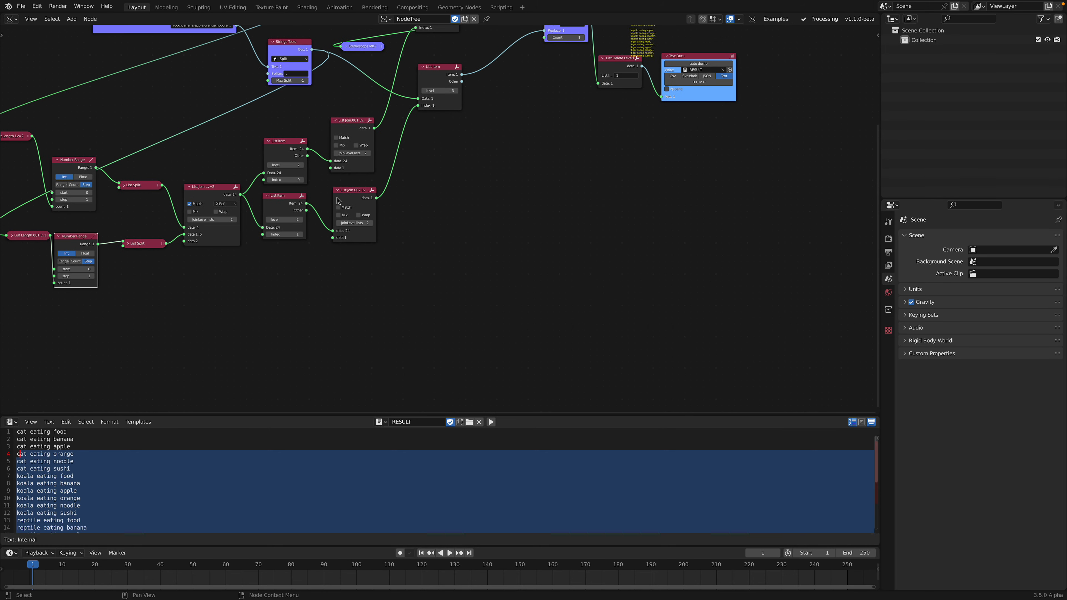
{"action": "middle_click_drag", "start_coordinate": [453, 204], "coordinate": [458, 204]}
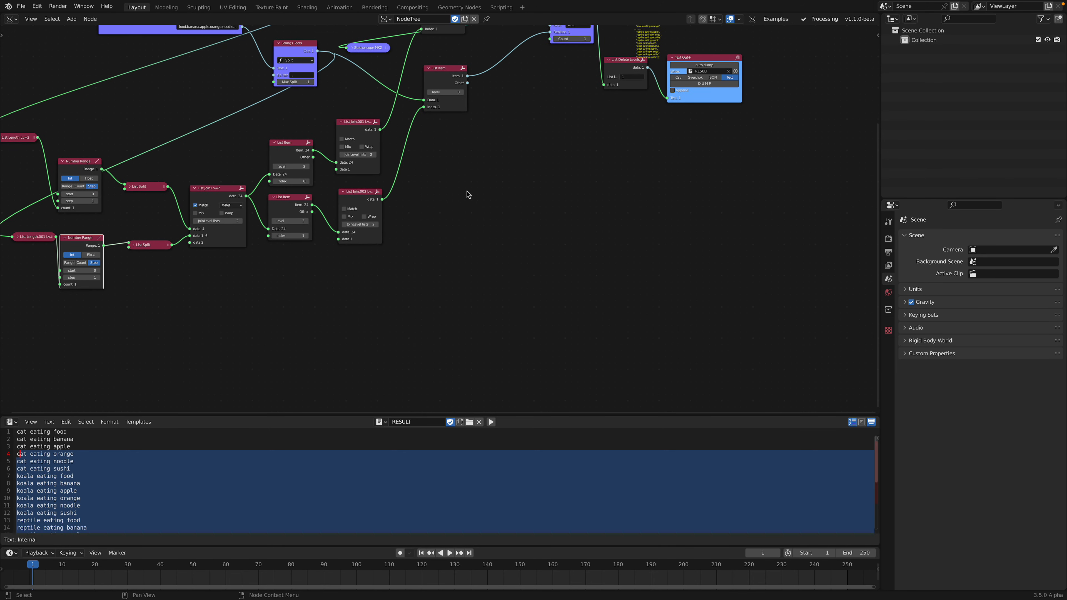
- Sketch a horizontal and a vertical axis with arrowheads in the empty area beside the List Join nodes
{"action": "mouse_move", "coordinate": [463, 190]}
{"action": "left_mouse_down"}
{"action": "mouse_move", "coordinate": [650, 194]}
{"action": "mouse_move", "coordinate": [466, 202]}
{"action": "mouse_move", "coordinate": [470, 350]}
{"action": "left_mouse_up"}
{"action": "left_click_drag", "start_coordinate": [637, 177], "coordinate": [638, 201]}
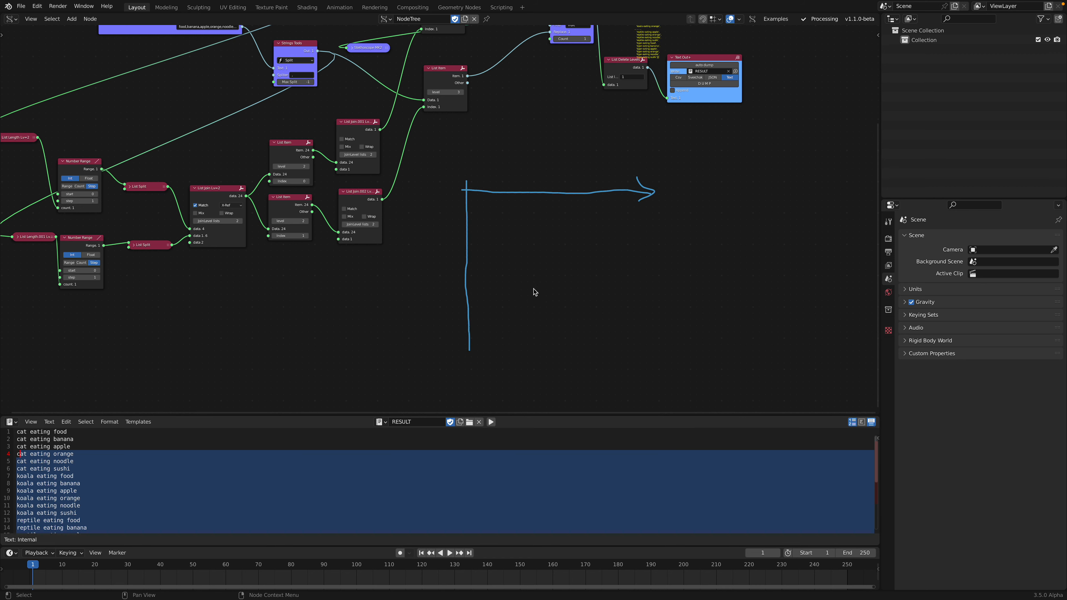
{"action": "left_click_drag", "start_coordinate": [458, 330], "coordinate": [488, 339]}
- Annotate the horizontal axis of the sketch with the numbers 0 to 4
{"action": "middle_click_drag", "start_coordinate": [494, 173], "coordinate": [506, 199]}
{"action": "scroll", "coordinate": [508, 189], "scroll_direction": "up", "scroll_amount": 4}
{"action": "left_click_drag", "start_coordinate": [510, 181], "coordinate": [645, 202]}
{"action": "left_click_drag", "start_coordinate": [681, 169], "coordinate": [707, 209]}
- Annotate the vertical axis of the sketch with the numbers 0 to 4
{"action": "middle_click_drag", "start_coordinate": [566, 251], "coordinate": [563, 204]}
{"action": "scroll", "coordinate": [563, 204], "scroll_direction": "down", "scroll_amount": 1}
{"action": "left_click_drag", "start_coordinate": [479, 181], "coordinate": [481, 202]}
{"action": "mouse_move", "coordinate": [474, 229]}
{"action": "left_mouse_down"}
{"action": "mouse_move", "coordinate": [487, 245]}
{"action": "mouse_move", "coordinate": [452, 290]}
{"action": "mouse_move", "coordinate": [470, 302]}
{"action": "left_mouse_up"}
{"action": "left_click_drag", "start_coordinate": [471, 299], "coordinate": [469, 323]}
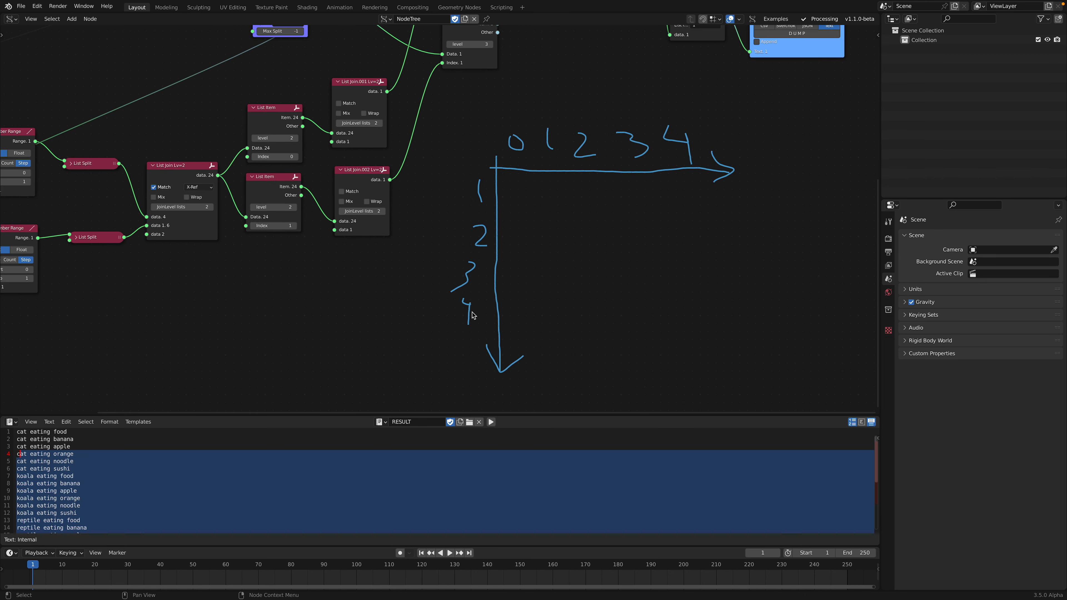
{"action": "scroll", "coordinate": [542, 217], "scroll_direction": "up", "scroll_amount": 1}
{"action": "left_click_drag", "start_coordinate": [490, 136], "coordinate": [486, 135]}
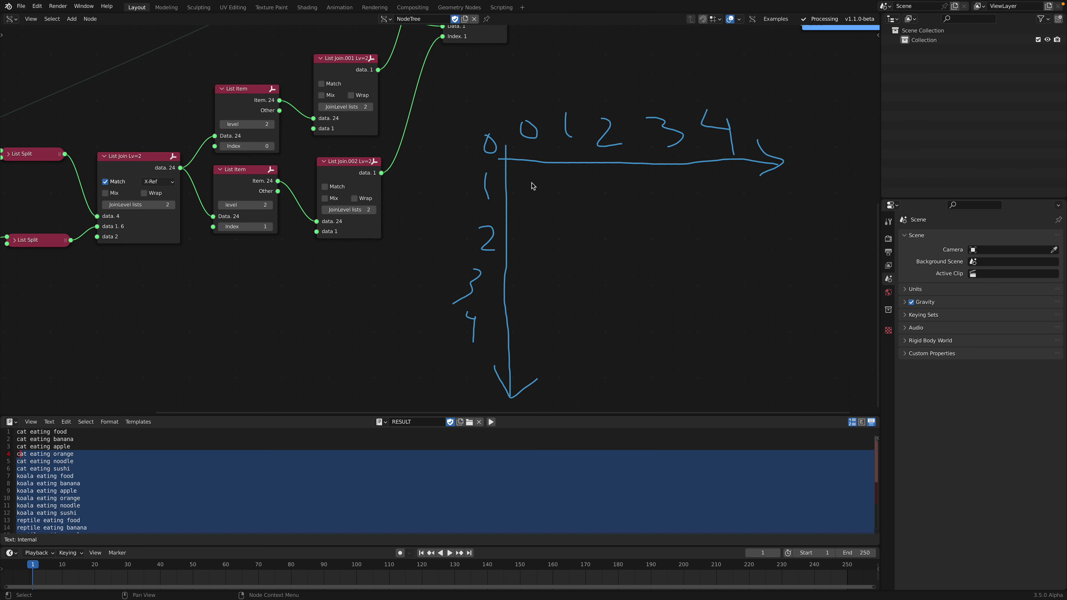
- Write the sample products 1×1, 1×2 and 2×2 in the cells of the sketched multiplication table
{"action": "left_click_drag", "start_coordinate": [555, 176], "coordinate": [555, 197]}
{"action": "mouse_move", "coordinate": [571, 176]}
{"action": "left_mouse_down"}
{"action": "mouse_move", "coordinate": [575, 202]}
{"action": "mouse_move", "coordinate": [568, 184]}
{"action": "left_mouse_up"}
{"action": "mouse_move", "coordinate": [561, 184]}
{"action": "left_mouse_down"}
{"action": "mouse_move", "coordinate": [640, 202]}
{"action": "mouse_move", "coordinate": [602, 201]}
{"action": "mouse_move", "coordinate": [638, 194]}
{"action": "mouse_move", "coordinate": [640, 206]}
{"action": "mouse_move", "coordinate": [604, 237]}
{"action": "mouse_move", "coordinate": [611, 249]}
{"action": "left_mouse_up"}
{"action": "left_click_drag", "start_coordinate": [616, 231], "coordinate": [628, 240]}
{"action": "mouse_move", "coordinate": [628, 230]}
{"action": "left_mouse_down"}
{"action": "mouse_move", "coordinate": [617, 243]}
{"action": "mouse_move", "coordinate": [656, 248]}
{"action": "left_mouse_up"}
- Erase the multiplication table annotation from the node editor
{"action": "scroll", "coordinate": [664, 265], "scroll_direction": "down", "scroll_amount": 2}
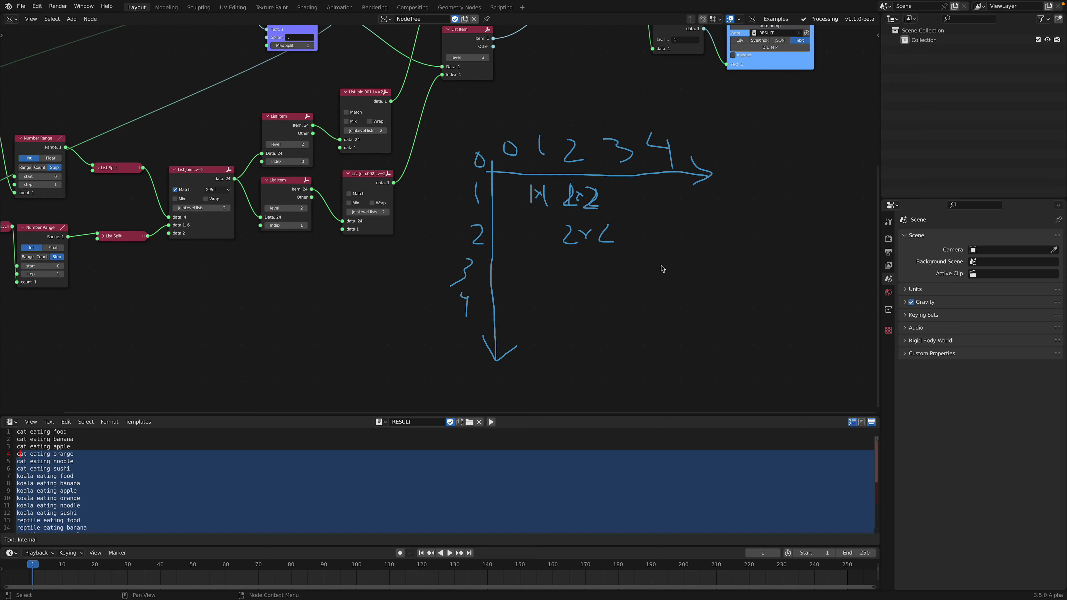
{"action": "scroll", "coordinate": [539, 246], "scroll_direction": "down", "scroll_amount": 3}
{"action": "mouse_move", "coordinate": [507, 194]}
{"action": "right_mouse_down"}
{"action": "mouse_move", "coordinate": [497, 134]}
{"action": "mouse_move", "coordinate": [424, 316]}
{"action": "mouse_move", "coordinate": [453, 323]}
{"action": "mouse_move", "coordinate": [457, 264]}
{"action": "right_mouse_up"}
{"action": "scroll", "coordinate": [457, 286], "scroll_direction": "up", "scroll_amount": 3}
{"action": "mouse_move", "coordinate": [441, 306]}
{"action": "right_mouse_down"}
{"action": "mouse_move", "coordinate": [441, 273]}
{"action": "mouse_move", "coordinate": [476, 326]}
{"action": "right_mouse_up"}
{"action": "scroll", "coordinate": [471, 298], "scroll_direction": "down", "scroll_amount": 3}
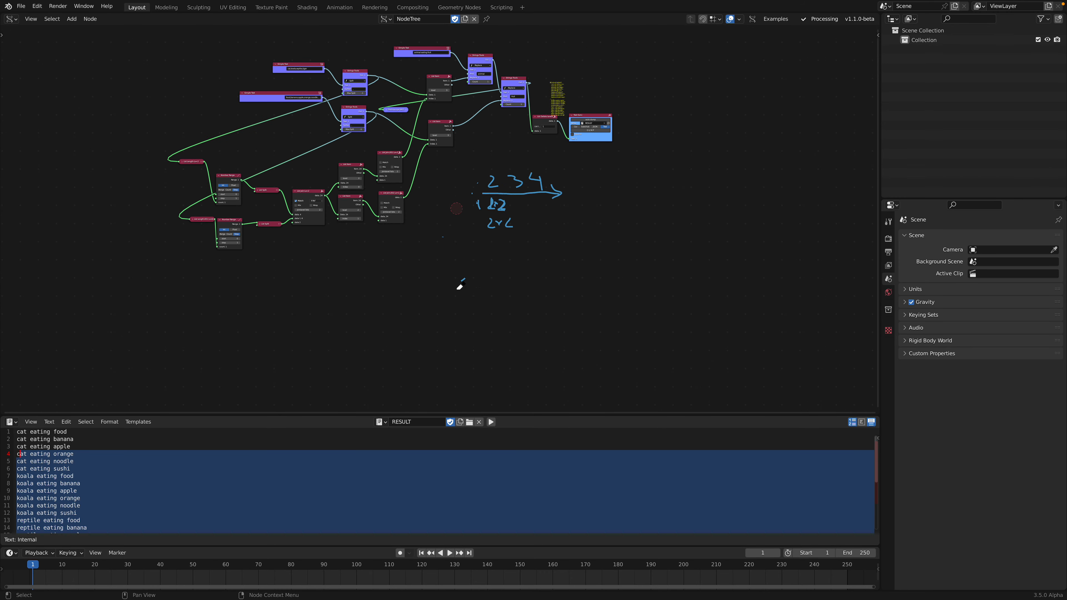
{"action": "mouse_move", "coordinate": [503, 233]}
{"action": "right_mouse_down"}
{"action": "mouse_move", "coordinate": [500, 206]}
{"action": "mouse_move", "coordinate": [479, 225]}
{"action": "mouse_move", "coordinate": [507, 193]}
{"action": "mouse_move", "coordinate": [559, 182]}
{"action": "right_mouse_up"}
- Expand both collapsed List Split nodes between the Number Range nodes and the List Join node
{"action": "scroll", "coordinate": [449, 291], "scroll_direction": "up", "scroll_amount": 6}
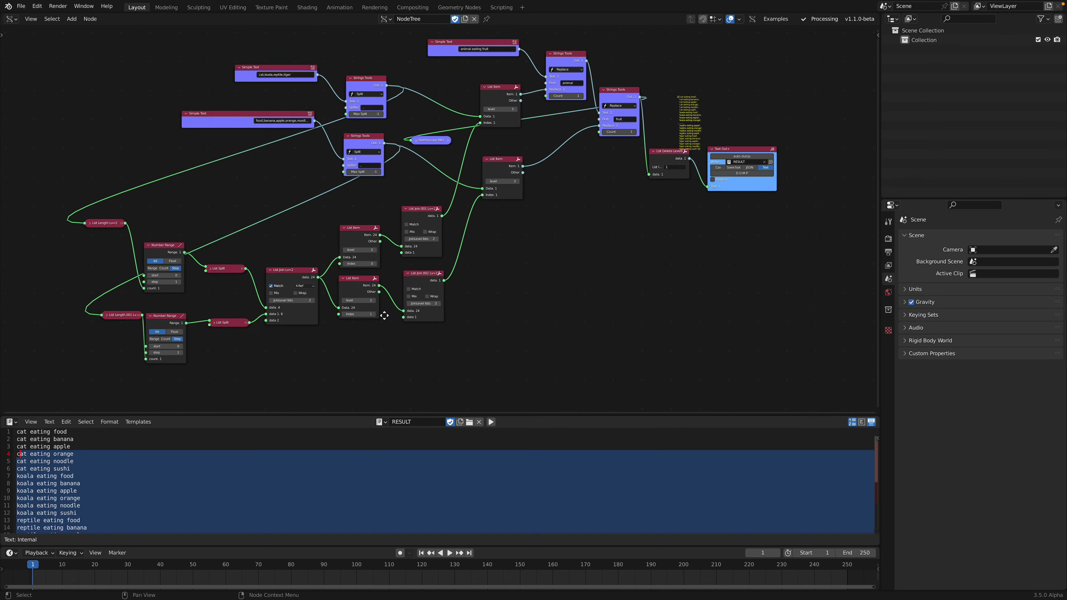
{"action": "middle_click_drag", "start_coordinate": [330, 200], "coordinate": [276, 194]}
{"action": "left_click_drag", "start_coordinate": [336, 181], "coordinate": [328, 178]}
{"action": "left_click_drag", "start_coordinate": [338, 276], "coordinate": [322, 284]}
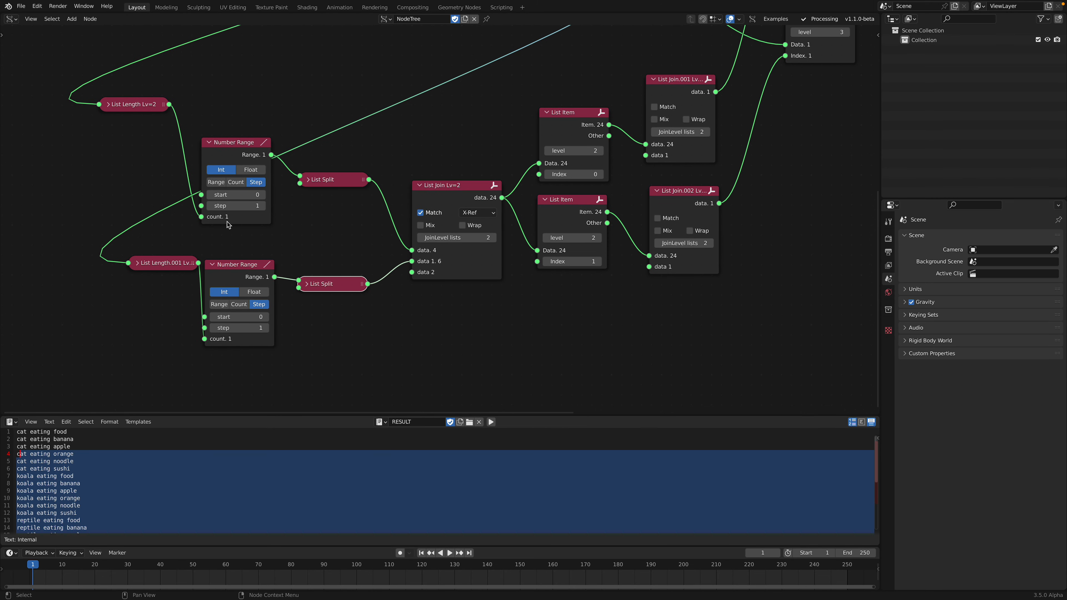
{"action": "left_click", "coordinate": [306, 284]}
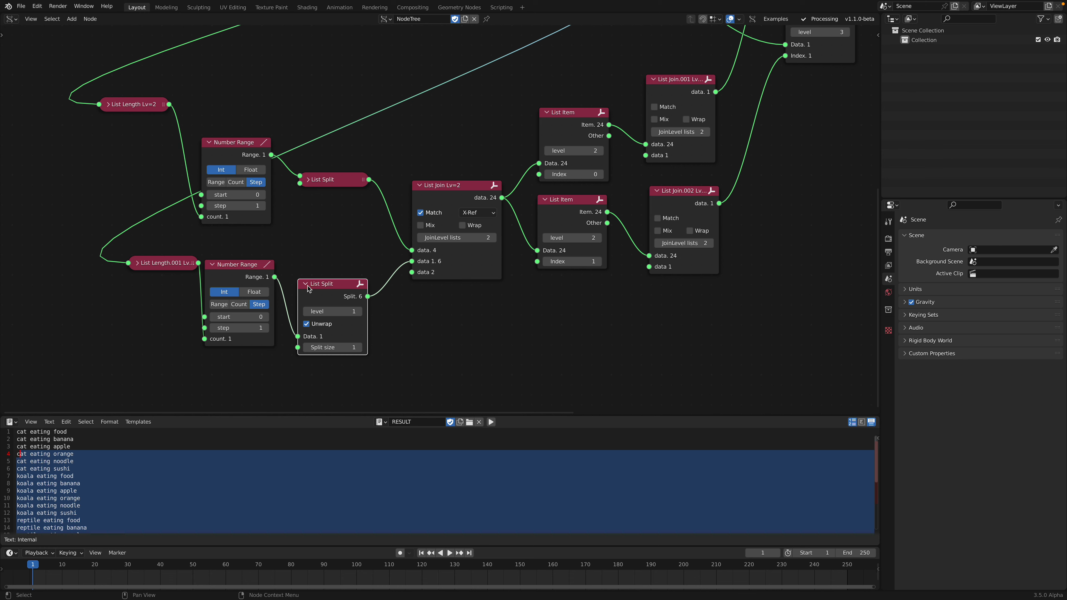
{"action": "left_click", "coordinate": [308, 180]}
{"action": "left_click_drag", "start_coordinate": [316, 177], "coordinate": [315, 173]}
{"action": "middle_click_drag", "start_coordinate": [322, 204], "coordinate": [315, 202]}
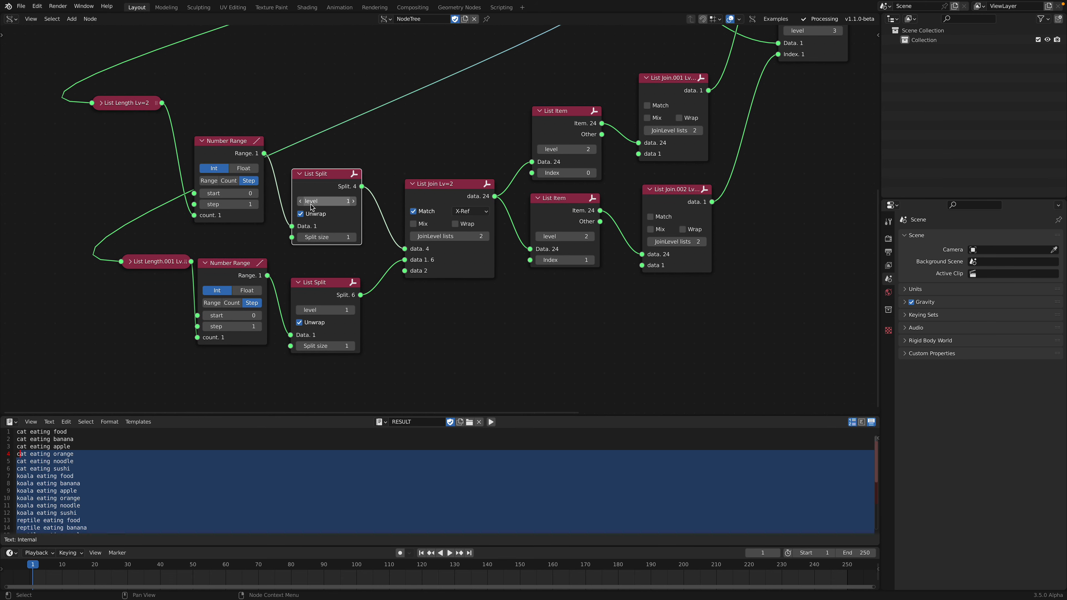
- Reposition the Stethoscope MK2 node to read the combined animal and food phrases beside the final Strings Tools node
{"action": "scroll", "coordinate": [332, 164], "scroll_direction": "down", "scroll_amount": 5}
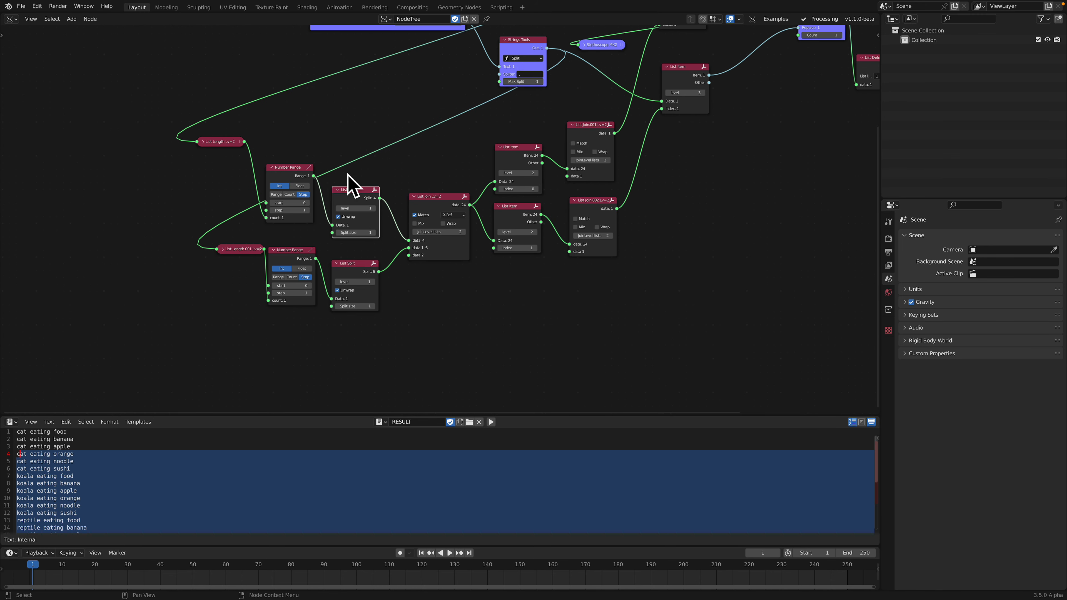
{"action": "scroll", "coordinate": [372, 168], "scroll_direction": "up", "scroll_amount": 2}
{"action": "middle_click_drag", "start_coordinate": [372, 168], "coordinate": [270, 212]}
{"action": "left_click_drag", "start_coordinate": [260, 179], "coordinate": [287, 167]}
{"action": "middle_click_drag", "start_coordinate": [361, 189], "coordinate": [278, 251]}
{"action": "scroll", "coordinate": [257, 212], "scroll_direction": "up", "scroll_amount": 4}
{"action": "scroll", "coordinate": [279, 255], "scroll_direction": "up", "scroll_amount": 2}
{"action": "middle_click_drag", "start_coordinate": [255, 196], "coordinate": [243, 233]}
{"action": "scroll", "coordinate": [118, 251], "scroll_direction": "down", "scroll_amount": 1}
{"action": "middle_click_drag", "start_coordinate": [116, 241], "coordinate": [85, 250]}
{"action": "key", "text": "g"}
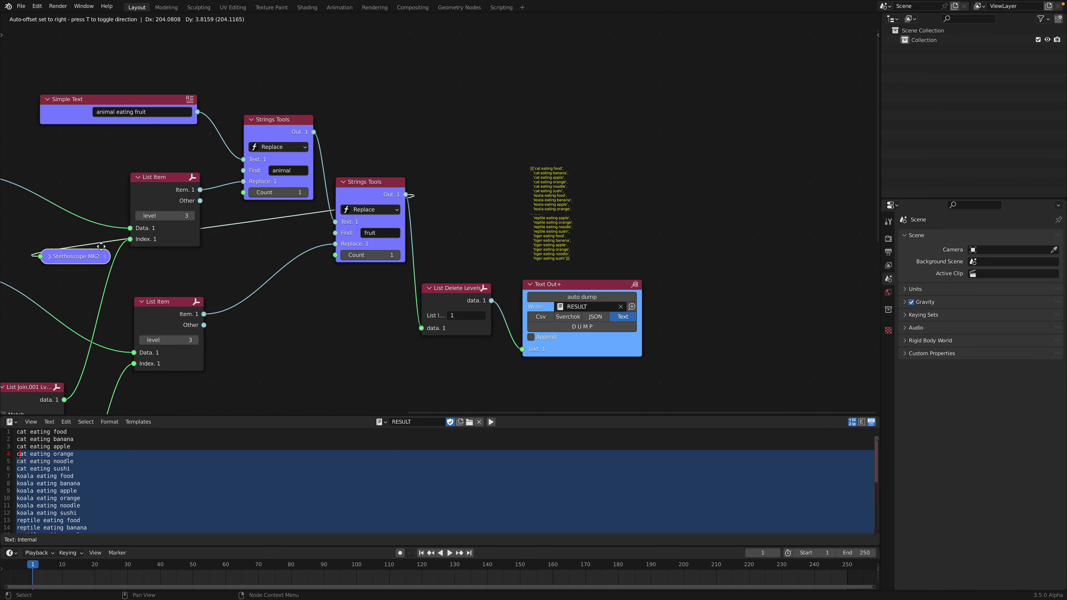
{"action": "left_click", "coordinate": [96, 248]}
{"action": "scroll", "coordinate": [269, 257], "scroll_direction": "up", "scroll_amount": 3}
{"action": "middle_click_drag", "start_coordinate": [326, 235], "coordinate": [376, 243]}
{"action": "middle_click_drag", "start_coordinate": [129, 267], "coordinate": [90, 279]}
{"action": "scroll", "coordinate": [452, 207], "scroll_direction": "up", "scroll_amount": 2}
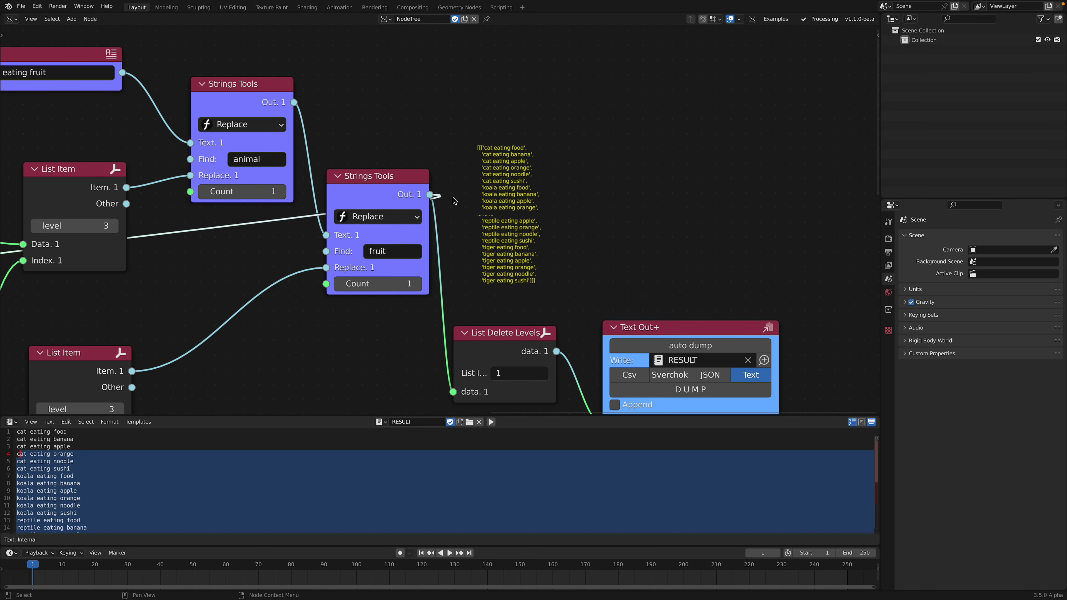
- Shift the Stethoscope MK2 node sideways to place its phrase readout in the empty space above the Text Out+ node
{"action": "scroll", "coordinate": [432, 185], "scroll_direction": "down", "scroll_amount": 1}
{"action": "key", "text": "g"}
{"action": "left_click", "coordinate": [293, 206]}
{"action": "middle_click_drag", "start_coordinate": [337, 203], "coordinate": [470, 214]}
{"action": "key", "text": "g"}
{"action": "left_click", "coordinate": [490, 212]}
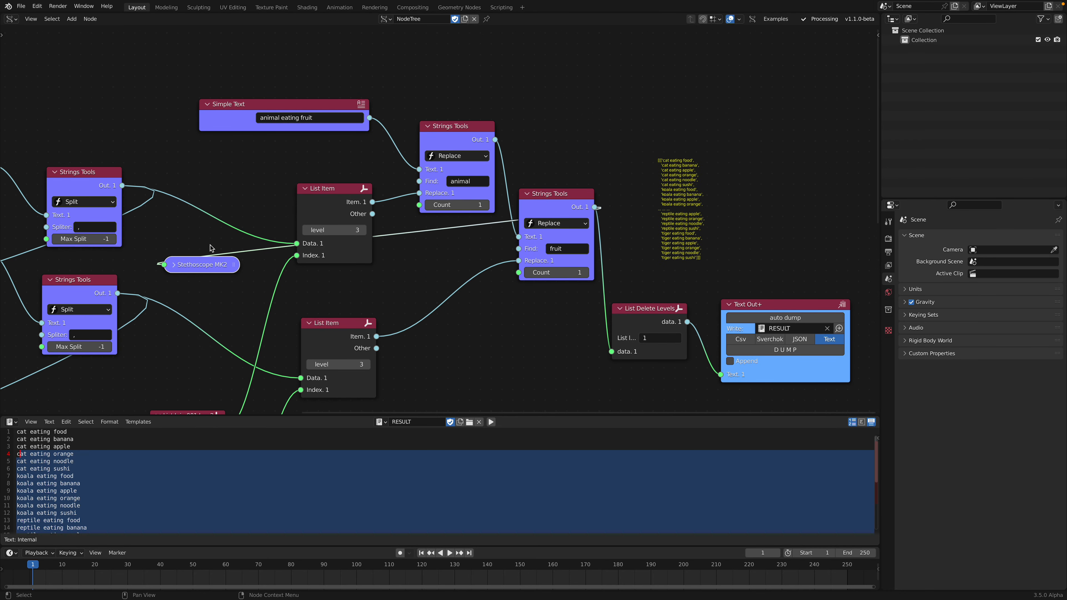
{"action": "middle_click_drag", "start_coordinate": [200, 282], "coordinate": [176, 280]}
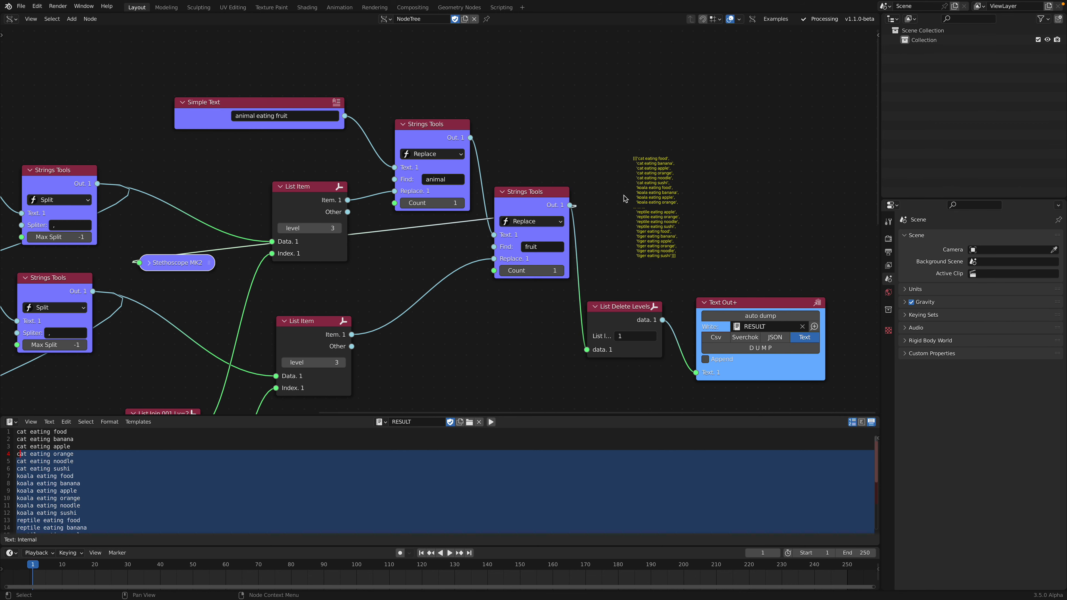
{"action": "scroll", "coordinate": [624, 198], "scroll_direction": "down", "scroll_amount": 1}
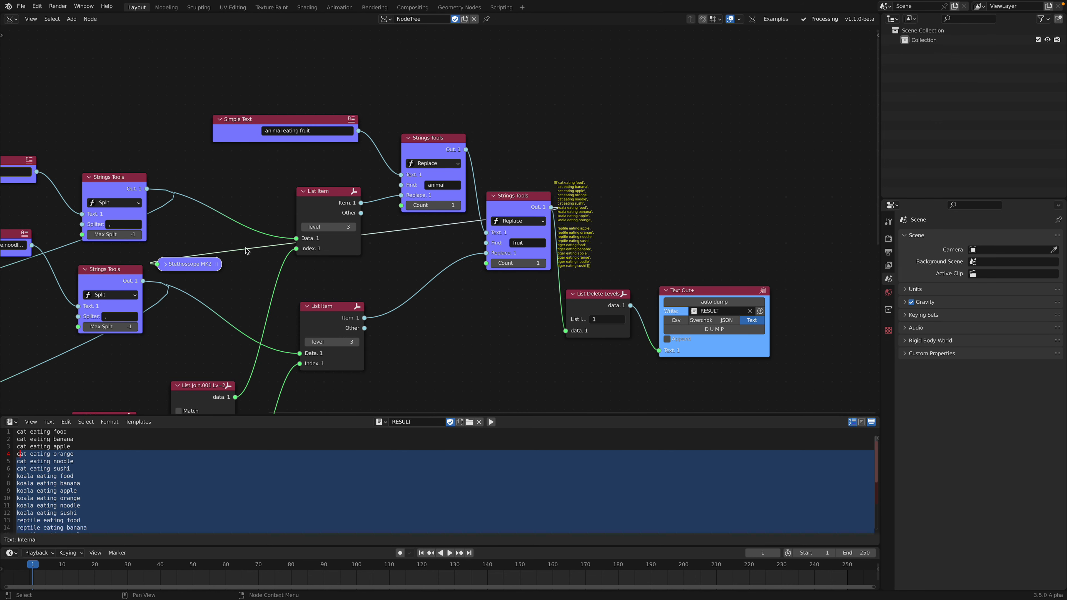
{"action": "key", "text": "g"}
{"action": "left_click", "coordinate": [257, 242]}
- Move the Stethoscope MK2 node near the upper Number Range node and link it to the Range output to inspect the indices
{"action": "scroll", "coordinate": [268, 254], "scroll_direction": "down", "scroll_amount": 7}
{"action": "middle_click_drag", "start_coordinate": [283, 251], "coordinate": [402, 191]}
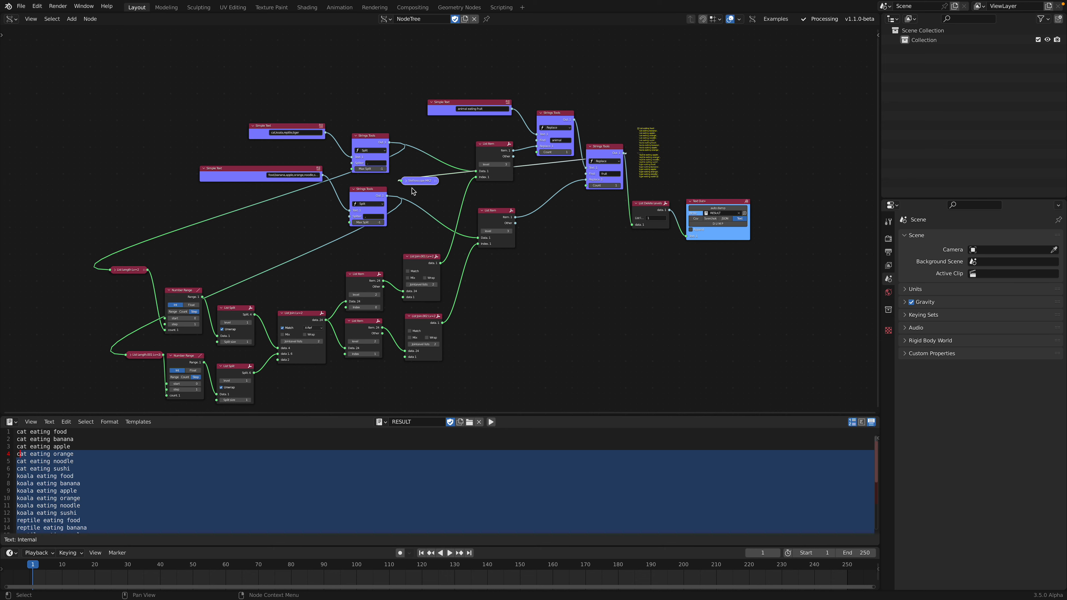
{"action": "left_click_drag", "start_coordinate": [421, 184], "coordinate": [306, 161]}
{"action": "scroll", "coordinate": [316, 231], "scroll_direction": "up", "scroll_amount": 2}
{"action": "scroll", "coordinate": [336, 168], "scroll_direction": "up", "scroll_amount": 3}
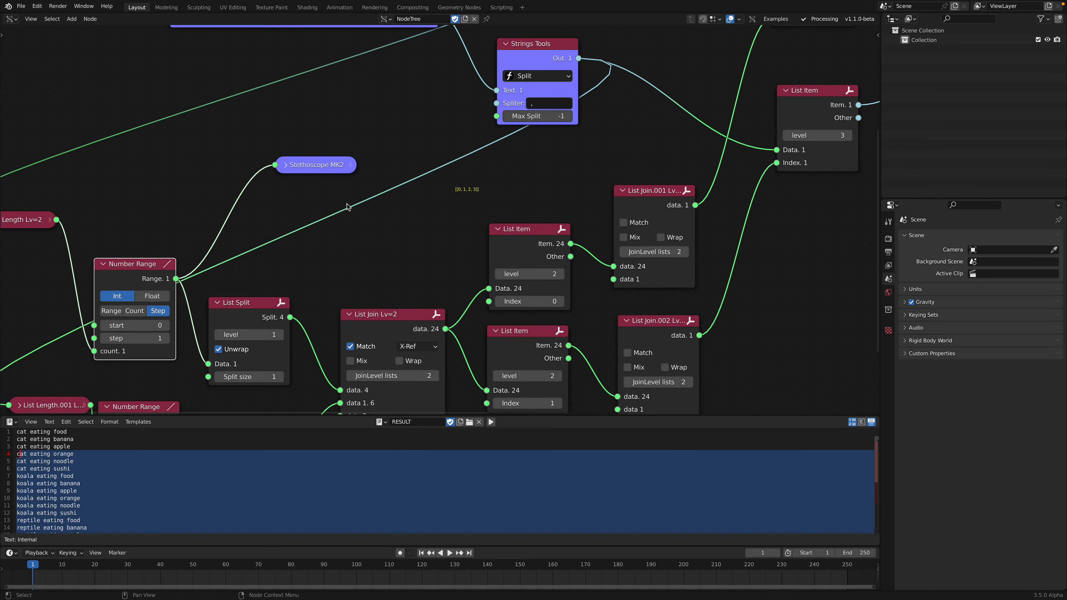
{"action": "scroll", "coordinate": [348, 204], "scroll_direction": "up", "scroll_amount": 2}
{"action": "scroll", "coordinate": [434, 215], "scroll_direction": "up", "scroll_amount": 1}
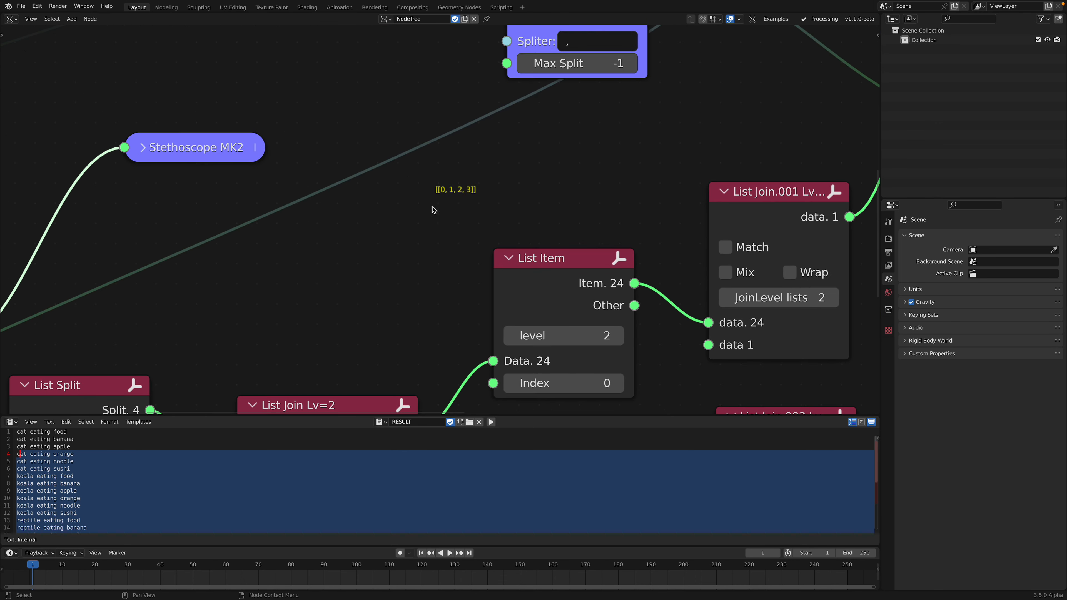
{"action": "scroll", "coordinate": [388, 250], "scroll_direction": "down", "scroll_amount": 3}
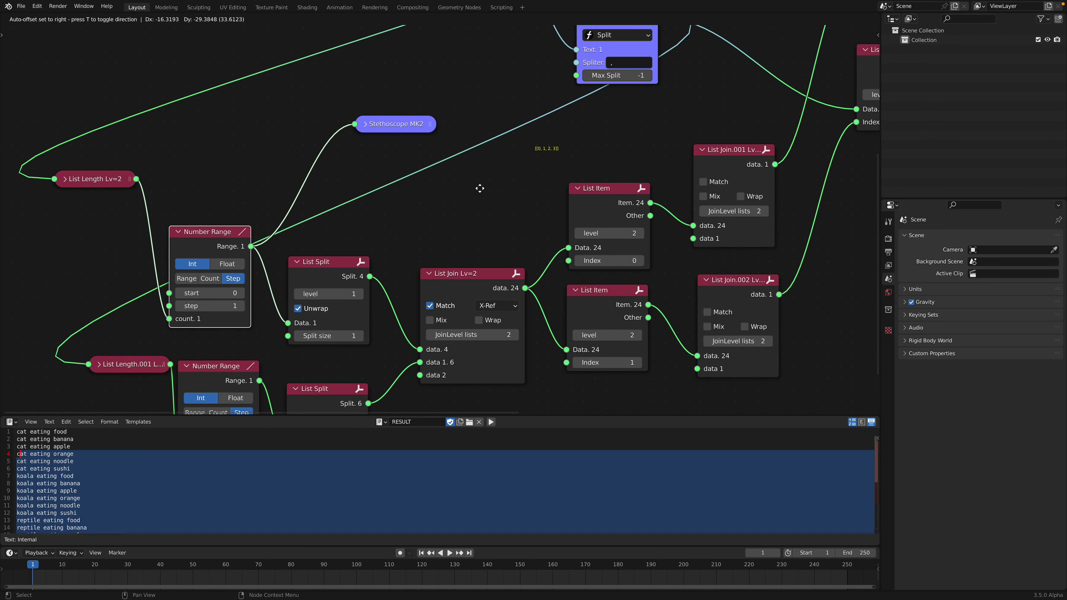
- Link the lower Number Range node's Range output to the Stethoscope MK2 node and inspect its list of indices
{"action": "left_click_drag", "start_coordinate": [399, 127], "coordinate": [399, 127]}
{"action": "left_click_drag", "start_coordinate": [227, 230], "coordinate": [227, 224]}
{"action": "left_click_drag", "start_coordinate": [374, 120], "coordinate": [360, 130]}
{"action": "middle_click_drag", "start_coordinate": [360, 129], "coordinate": [434, 118]}
{"action": "left_click", "coordinate": [339, 334]}
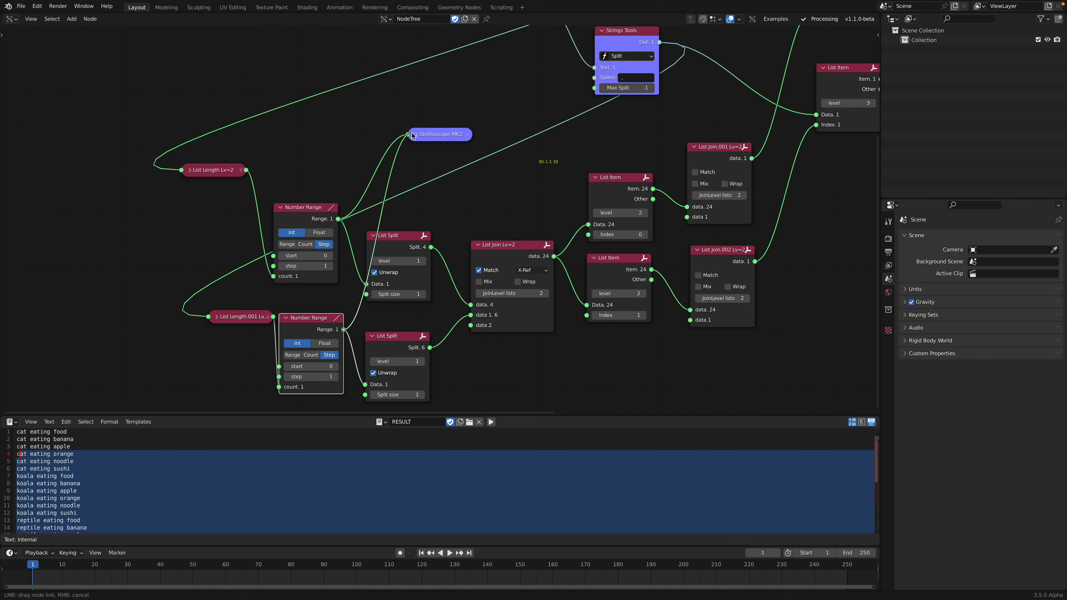
{"action": "left_click_drag", "start_coordinate": [343, 329], "coordinate": [407, 134]}
{"action": "scroll", "coordinate": [364, 213], "scroll_direction": "up", "scroll_amount": 2}
{"action": "scroll", "coordinate": [433, 216], "scroll_direction": "up", "scroll_amount": 1}
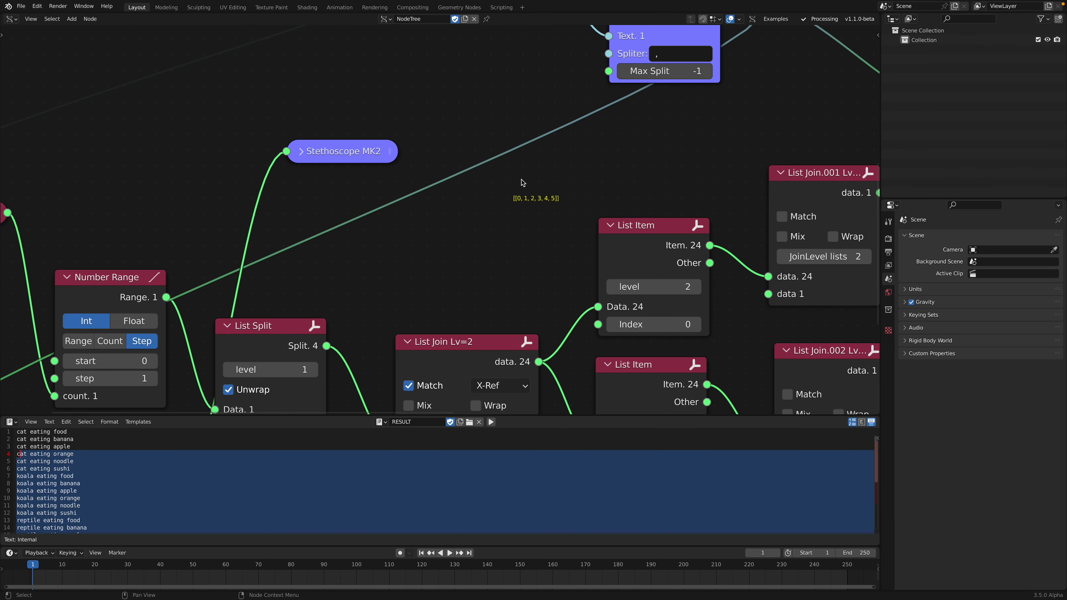
{"action": "scroll", "coordinate": [487, 197], "scroll_direction": "down", "scroll_amount": 3}
{"action": "scroll", "coordinate": [450, 211], "scroll_direction": "up", "scroll_amount": 3}
{"action": "middle_click_drag", "start_coordinate": [497, 219], "coordinate": [424, 181]}
{"action": "scroll", "coordinate": [424, 220], "scroll_direction": "down", "scroll_amount": 6}
- Link the upper List Split node's Split output to the Stethoscope MK2 node and inspect the separated indices
{"action": "left_click_drag", "start_coordinate": [361, 149], "coordinate": [359, 145]}
{"action": "middle_click_drag", "start_coordinate": [378, 196], "coordinate": [394, 170]}
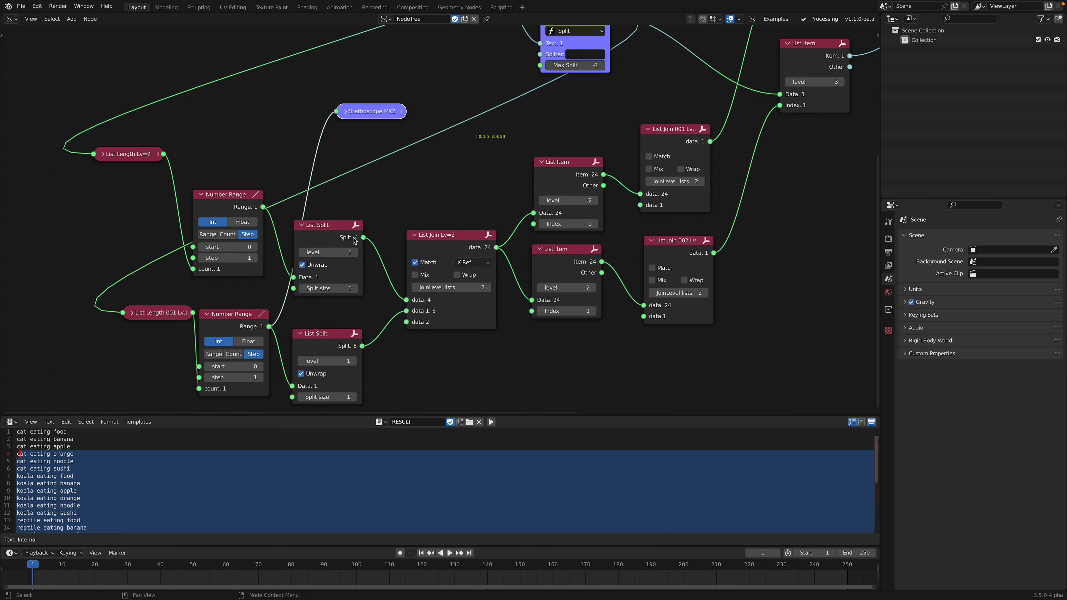
{"action": "scroll", "coordinate": [341, 227], "scroll_direction": "up", "scroll_amount": 1}
{"action": "scroll", "coordinate": [341, 230], "scroll_direction": "up", "scroll_amount": 1}
{"action": "left_click_drag", "start_coordinate": [350, 240], "coordinate": [319, 93]}
{"action": "scroll", "coordinate": [342, 211], "scroll_direction": "up", "scroll_amount": 3}
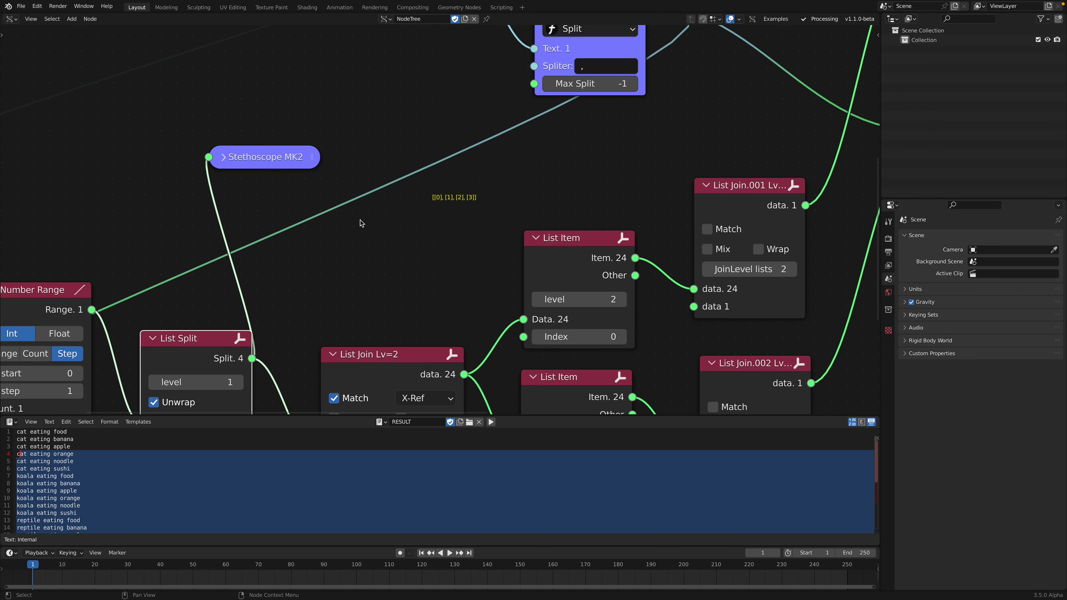
{"action": "scroll", "coordinate": [343, 212], "scroll_direction": "up", "scroll_amount": 3}
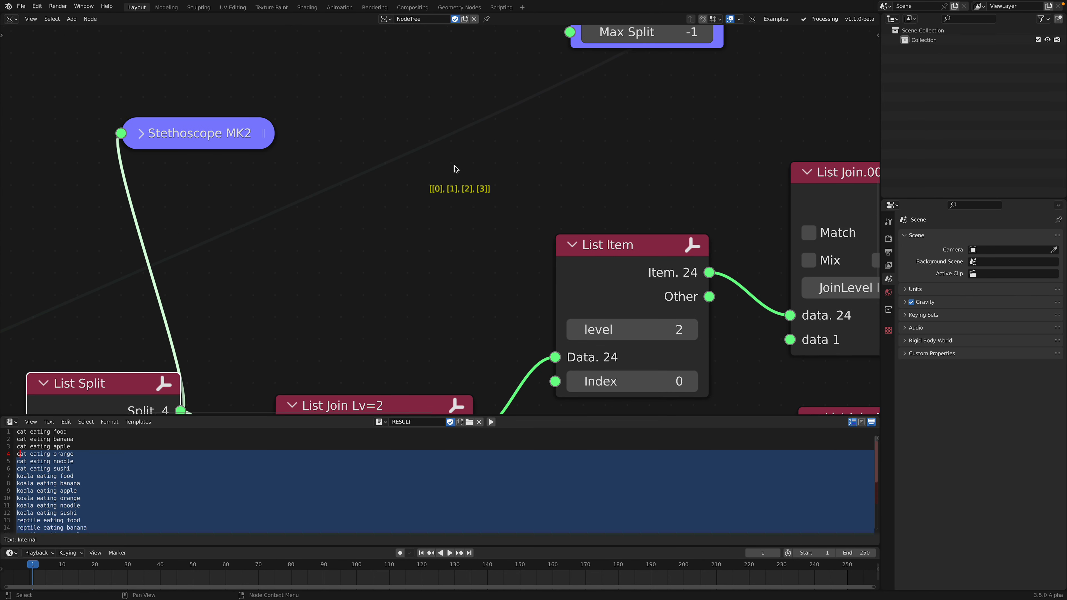
- Move the Stethoscope MK2 node down toward the upper List Split node and examine the nested list readout
{"action": "middle_click_drag", "start_coordinate": [433, 169], "coordinate": [422, 147]}
{"action": "scroll", "coordinate": [422, 172], "scroll_direction": "down", "scroll_amount": 2}
{"action": "left_click_drag", "start_coordinate": [275, 115], "coordinate": [267, 169]}
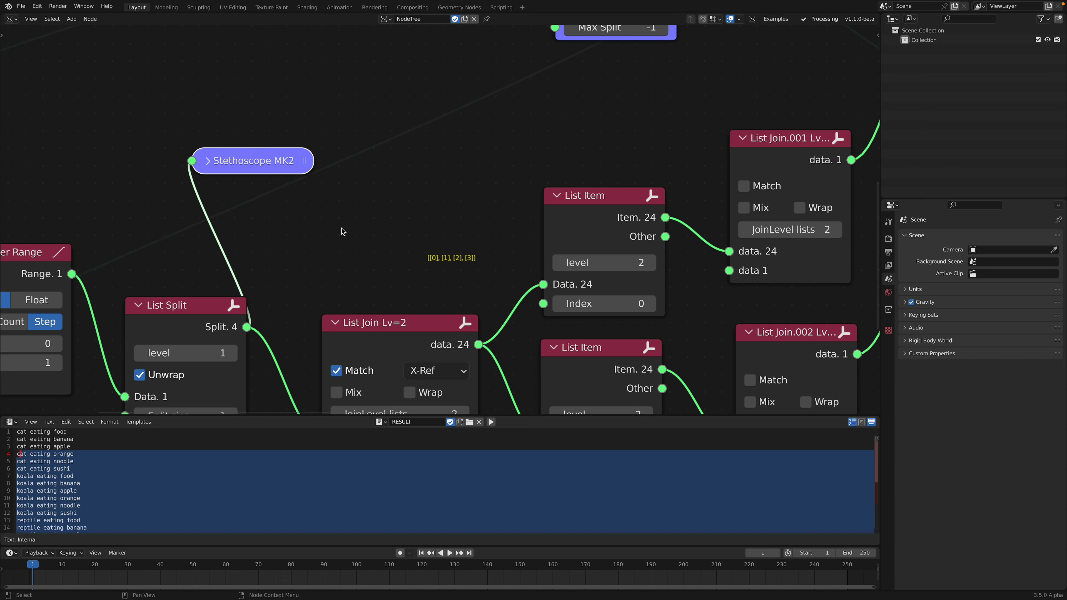
{"action": "scroll", "coordinate": [440, 286], "scroll_direction": "up", "scroll_amount": 2}
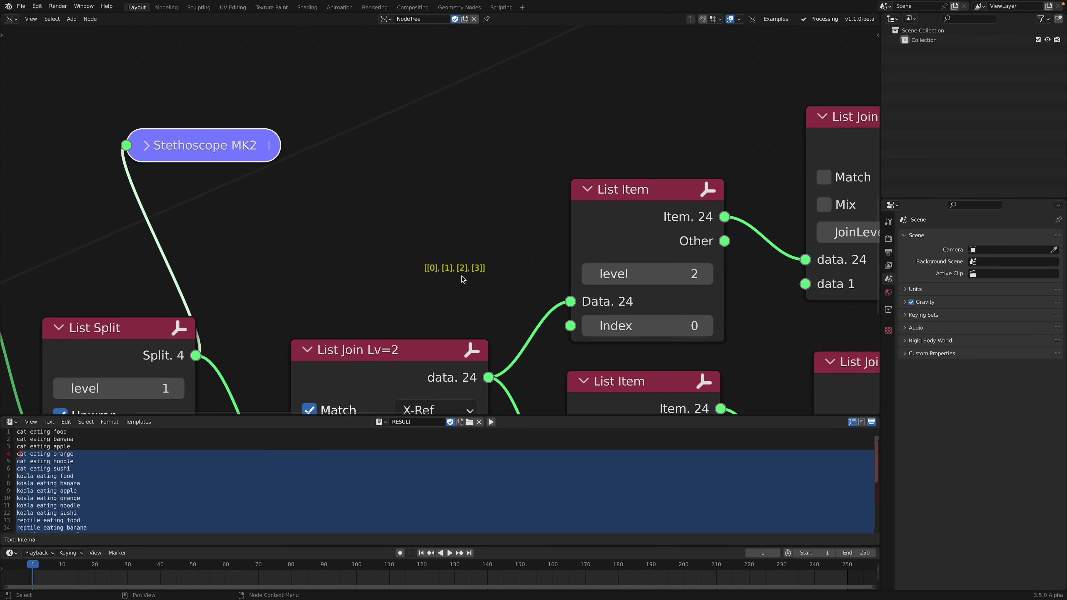
{"action": "scroll", "coordinate": [462, 279], "scroll_direction": "down", "scroll_amount": 4}
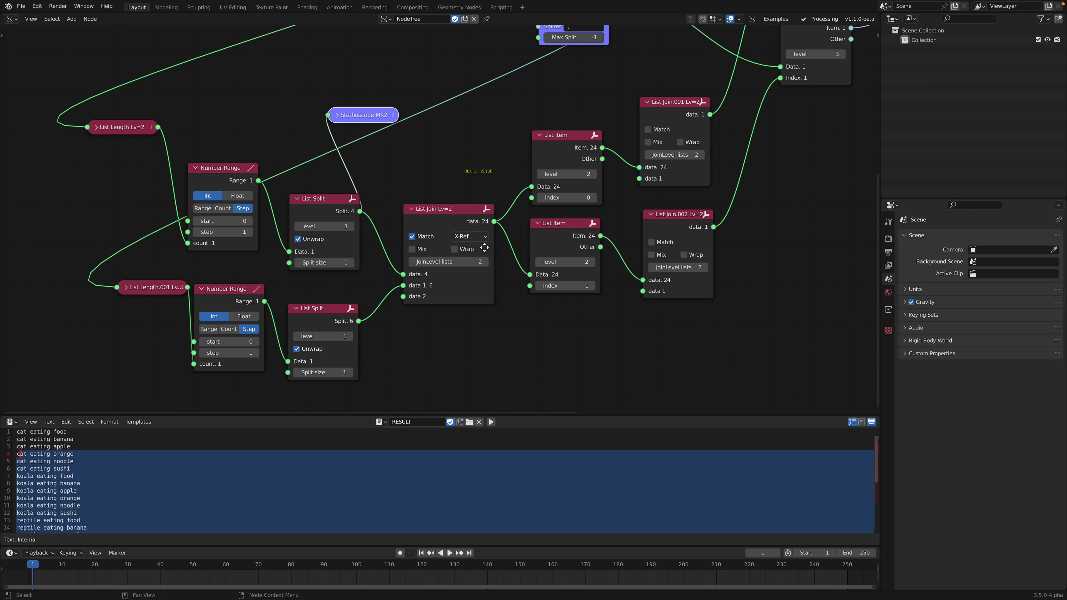
- Link the List Join node's data output to the Stethoscope MK2 node to display the index pairs
{"action": "scroll", "coordinate": [439, 265], "scroll_direction": "up", "scroll_amount": 1}
{"action": "left_click_drag", "start_coordinate": [508, 238], "coordinate": [317, 106]}
{"action": "left_click", "coordinate": [316, 106]}
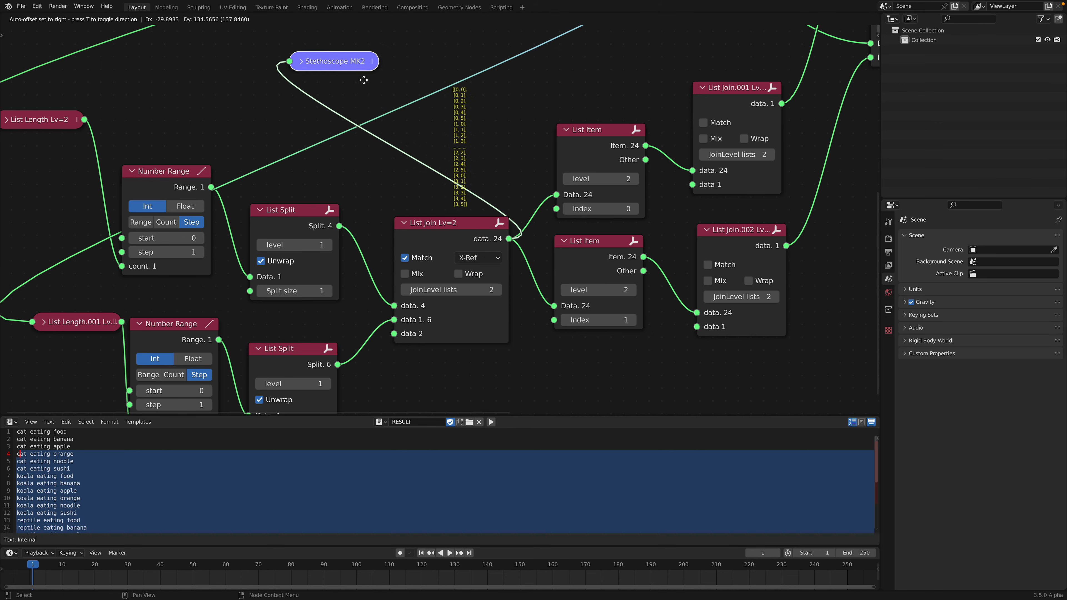
- Examine the index pairs in the readout and move the Stethoscope MK2 node slightly up and to the right
{"action": "scroll", "coordinate": [467, 121], "scroll_direction": "up", "scroll_amount": 2}
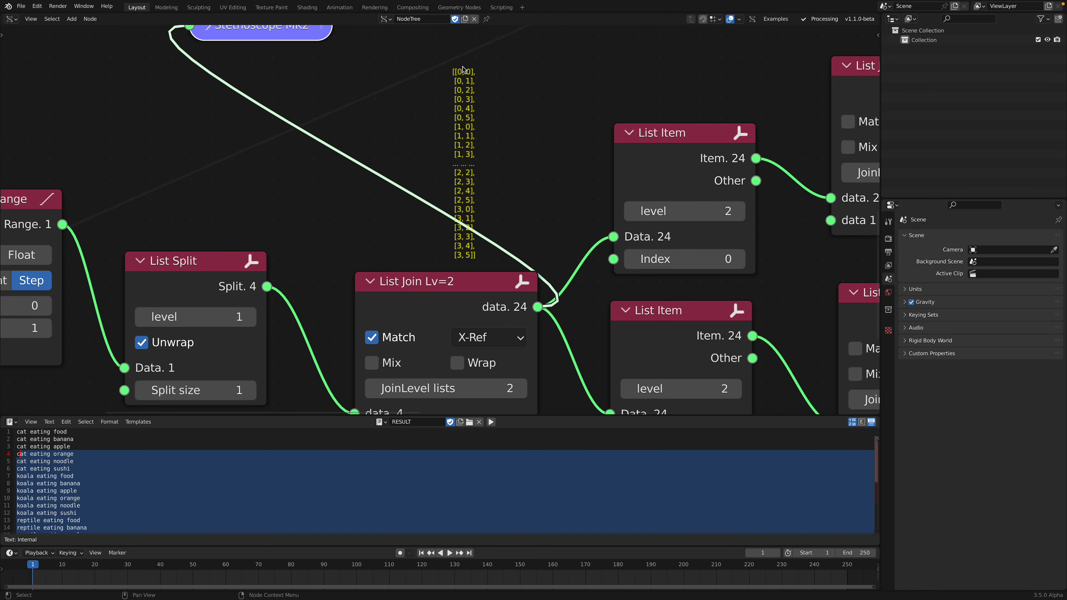
{"action": "middle_click_drag", "start_coordinate": [449, 110], "coordinate": [425, 150]}
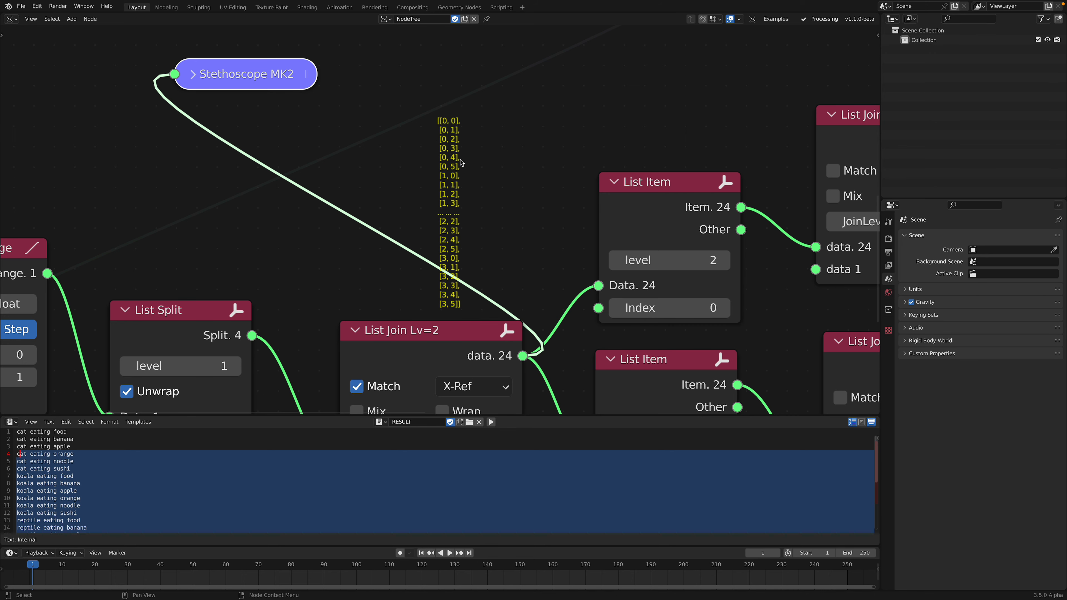
{"action": "scroll", "coordinate": [461, 161], "scroll_direction": "down", "scroll_amount": 3}
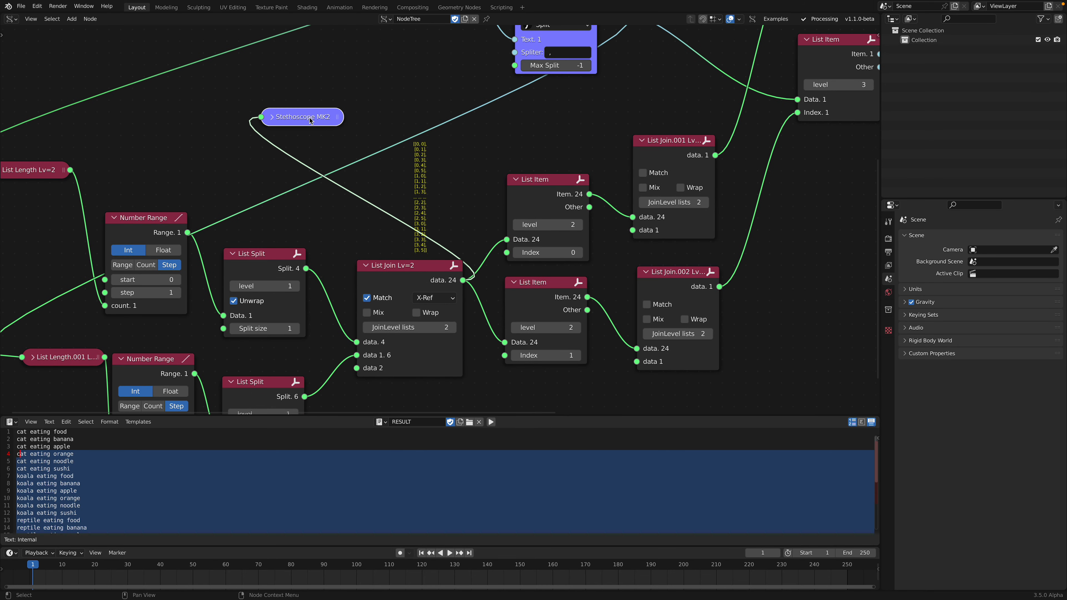
{"action": "left_click_drag", "start_coordinate": [310, 120], "coordinate": [322, 109]}
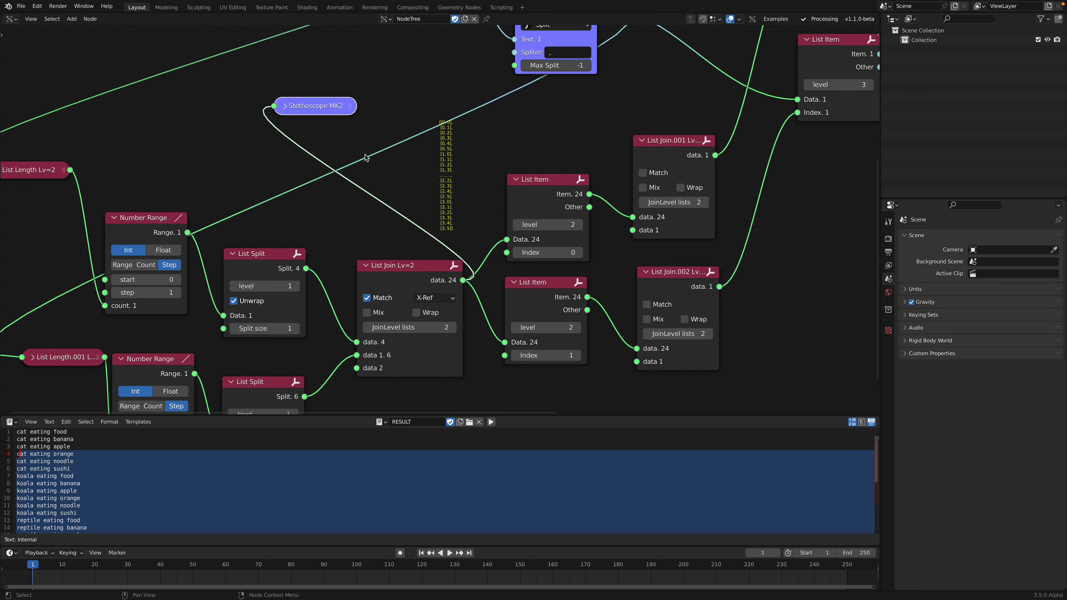
{"action": "scroll", "coordinate": [367, 190], "scroll_direction": "down", "scroll_amount": 2}
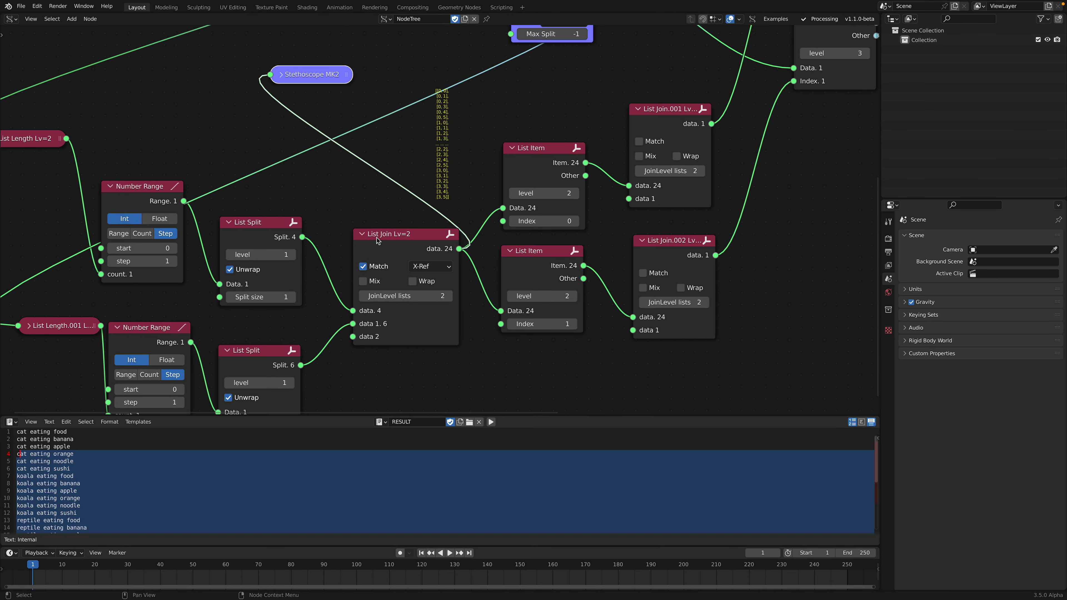
- Switch the List Join node's match mode to X-Ref 2 to compare the pair order, and return it to X-Ref
{"action": "left_click", "coordinate": [443, 266]}
{"action": "left_click", "coordinate": [438, 271]}
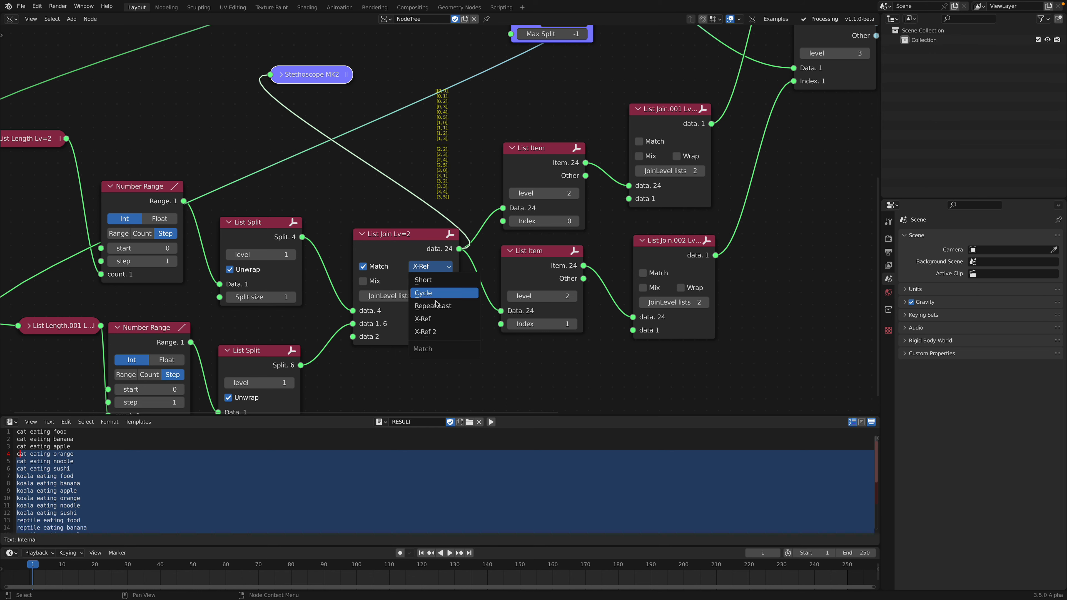
{"action": "left_click", "coordinate": [433, 334]}
{"action": "left_click", "coordinate": [443, 268]}
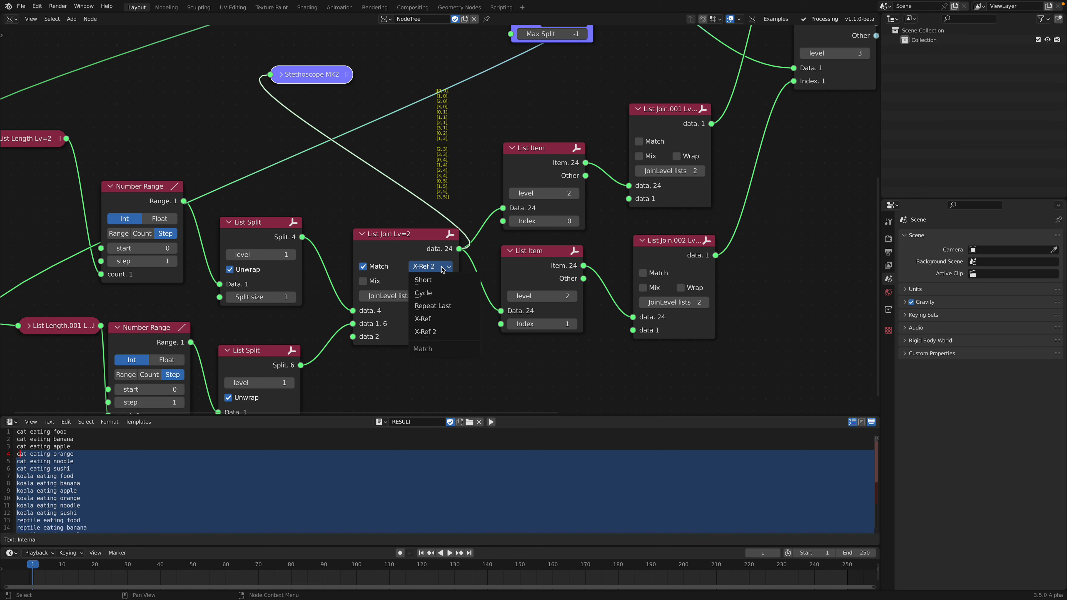
{"action": "left_click", "coordinate": [439, 320]}
- Move the Stethoscope MK2 node slightly higher above the List Join node
{"action": "mouse_move", "coordinate": [447, 141]}
{"action": "middle_mouse_down"}
{"action": "mouse_move", "coordinate": [430, 157]}
{"action": "mouse_move", "coordinate": [415, 140]}
{"action": "mouse_move", "coordinate": [560, 140]}
{"action": "mouse_move", "coordinate": [456, 144]}
{"action": "middle_mouse_up"}
{"action": "key", "text": "g"}
{"action": "left_click", "coordinate": [319, 93]}
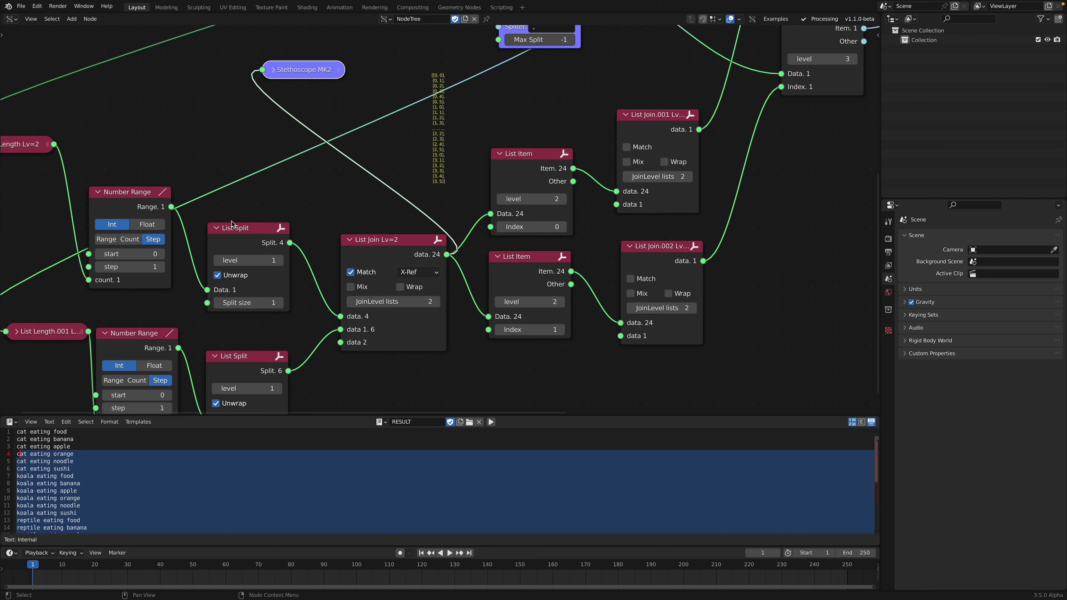
- Compare the cross-referenced index pairs with the two List Item nodes set to Index 0 and Index 1
{"action": "middle_click_drag", "start_coordinate": [512, 173], "coordinate": [414, 188]}
{"action": "scroll", "coordinate": [415, 187], "scroll_direction": "up", "scroll_amount": 2}
{"action": "scroll", "coordinate": [415, 185], "scroll_direction": "up", "scroll_amount": 6}
{"action": "middle_click_drag", "start_coordinate": [393, 230], "coordinate": [426, 276]}
{"action": "scroll", "coordinate": [459, 303], "scroll_direction": "down", "scroll_amount": 4}
{"action": "middle_click_drag", "start_coordinate": [464, 308], "coordinate": [461, 199]}
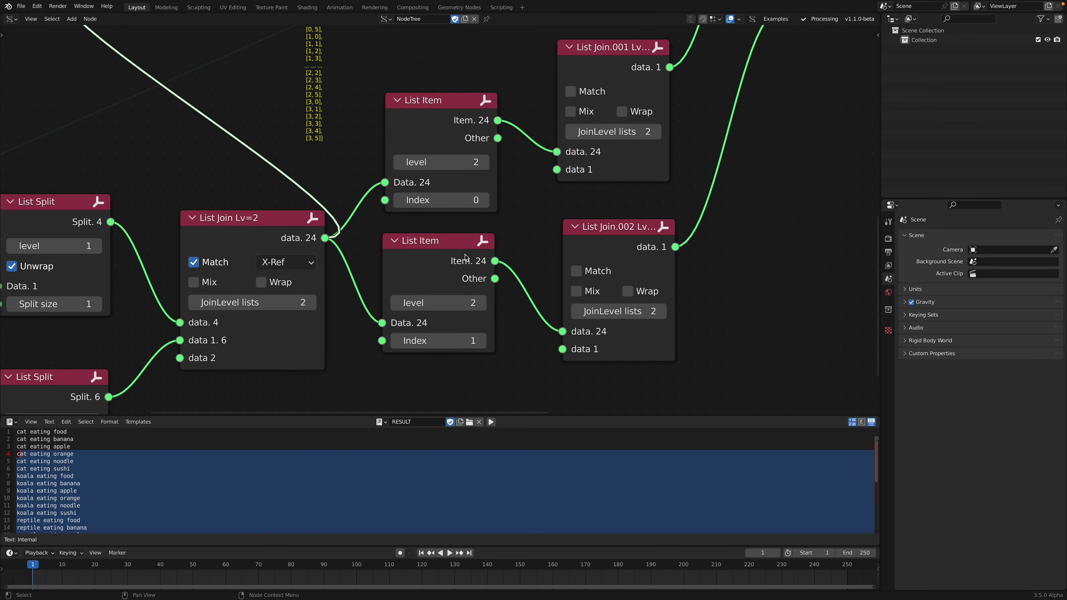
{"action": "middle_click_drag", "start_coordinate": [408, 142], "coordinate": [423, 229]}
{"action": "scroll", "coordinate": [423, 229], "scroll_direction": "up", "scroll_amount": 3}
{"action": "middle_click_drag", "start_coordinate": [327, 178], "coordinate": [341, 234]}
{"action": "scroll", "coordinate": [341, 233], "scroll_direction": "up", "scroll_amount": 1}
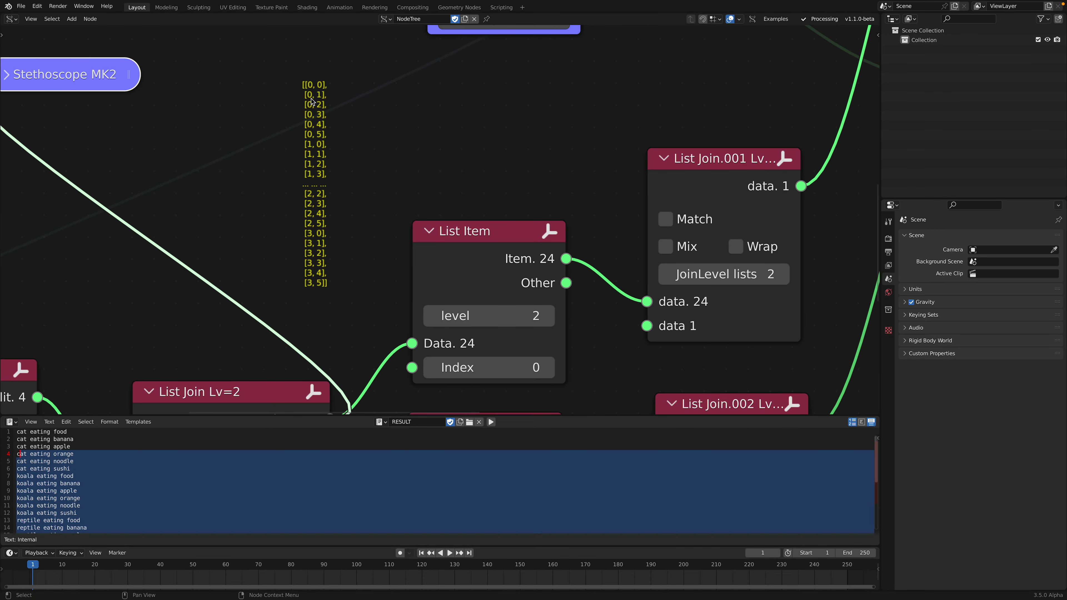
{"action": "scroll", "coordinate": [433, 231], "scroll_direction": "down", "scroll_amount": 4}
{"action": "middle_click_drag", "start_coordinate": [430, 244], "coordinate": [376, 194]}
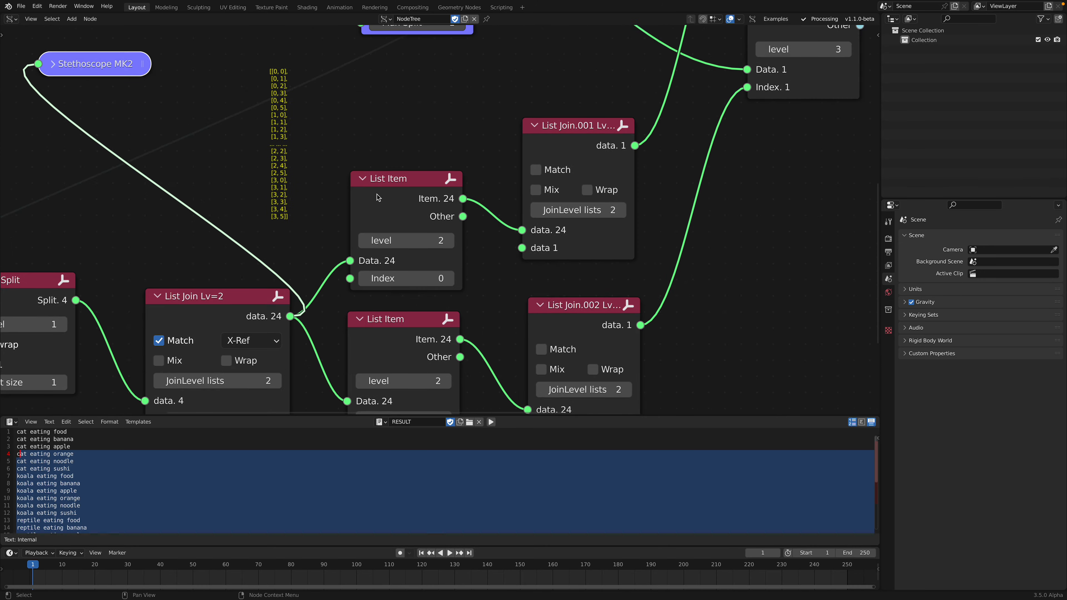
- Trace the List Join.001 and List Join.002 outputs to the Index inputs of the upper List Item nodes
{"action": "scroll", "coordinate": [464, 210], "scroll_direction": "down", "scroll_amount": 2}
{"action": "middle_click_drag", "start_coordinate": [464, 209], "coordinate": [440, 230]}
{"action": "scroll", "coordinate": [481, 219], "scroll_direction": "down", "scroll_amount": 1}
{"action": "scroll", "coordinate": [481, 228], "scroll_direction": "down", "scroll_amount": 4}
{"action": "middle_click_drag", "start_coordinate": [534, 156], "coordinate": [476, 193]}
{"action": "middle_click_drag", "start_coordinate": [582, 56], "coordinate": [521, 191]}
{"action": "middle_click_drag", "start_coordinate": [497, 236], "coordinate": [531, 103]}
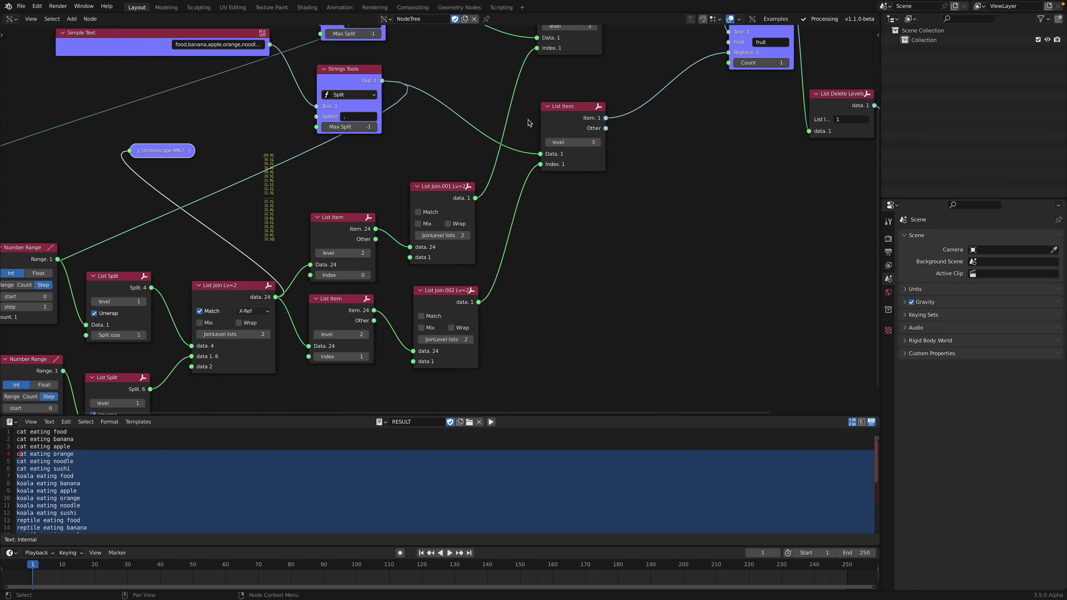
- Move the Stethoscope MK2 node to the right so its readout sits over the Index 0 List Item node, and examine the pairs
{"action": "scroll", "coordinate": [456, 187], "scroll_direction": "up", "scroll_amount": 4}
{"action": "left_click", "coordinate": [429, 187]}
{"action": "middle_click_drag", "start_coordinate": [256, 172], "coordinate": [281, 154]}
{"action": "left_click_drag", "start_coordinate": [100, 108], "coordinate": [167, 100]}
{"action": "middle_click_drag", "start_coordinate": [256, 170], "coordinate": [329, 117]}
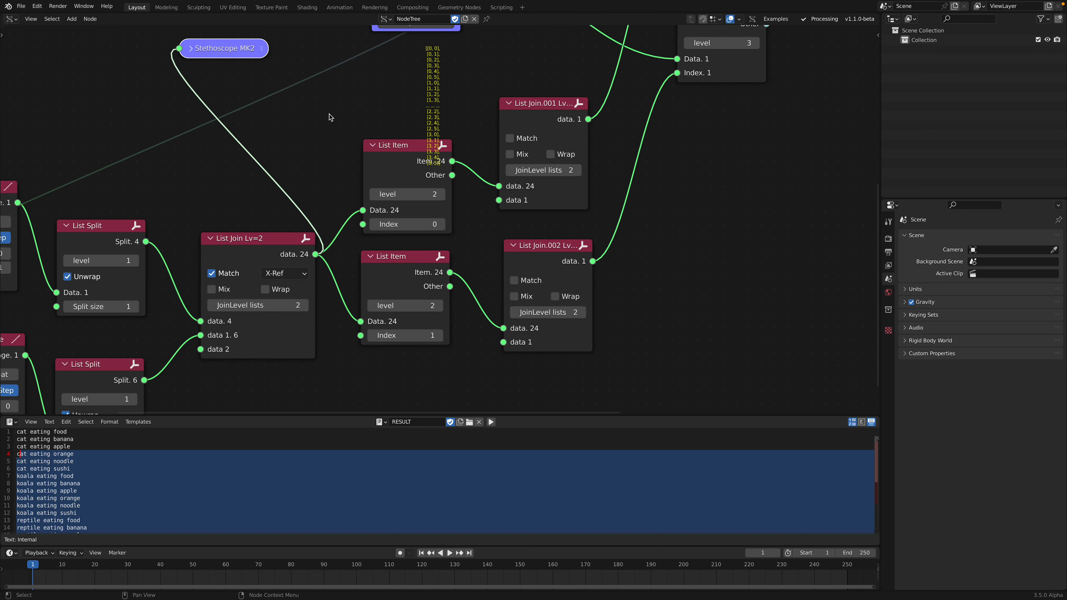
{"action": "scroll", "coordinate": [445, 193], "scroll_direction": "up", "scroll_amount": 1}
{"action": "middle_click_drag", "start_coordinate": [452, 171], "coordinate": [454, 215]}
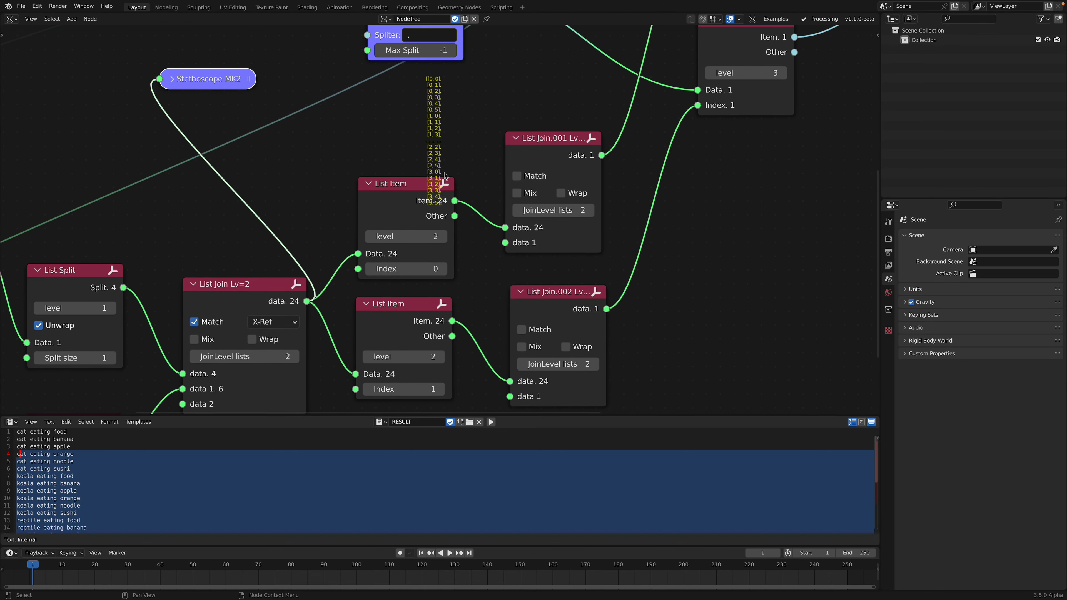
{"action": "scroll", "coordinate": [444, 172], "scroll_direction": "up", "scroll_amount": 3}
{"action": "middle_click_drag", "start_coordinate": [452, 135], "coordinate": [394, 257]}
{"action": "scroll", "coordinate": [453, 107], "scroll_direction": "up", "scroll_amount": 3}
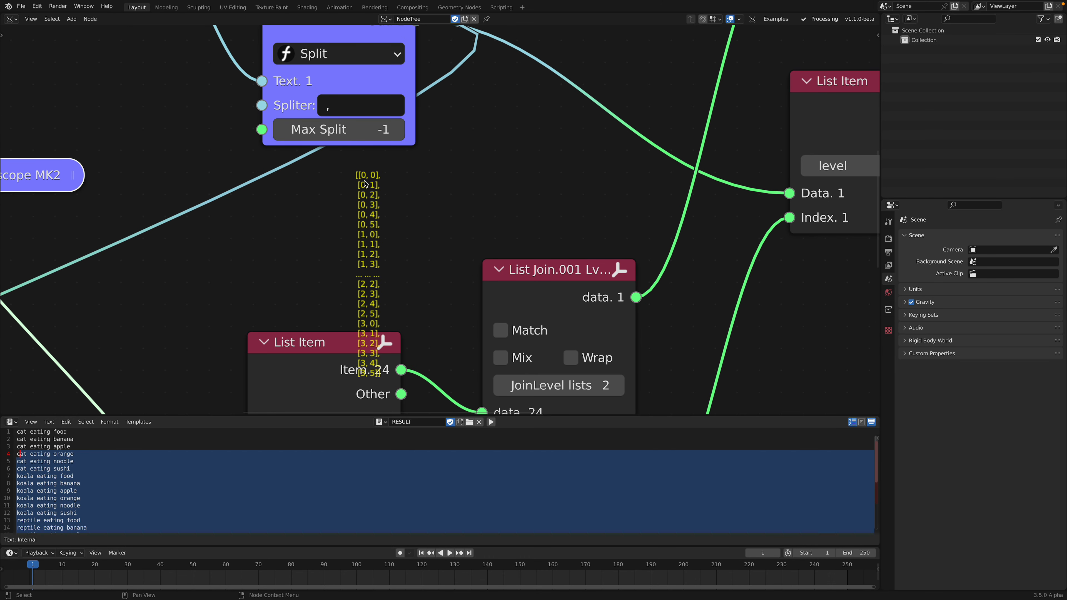
{"action": "middle_click_drag", "start_coordinate": [362, 268], "coordinate": [396, 151]}
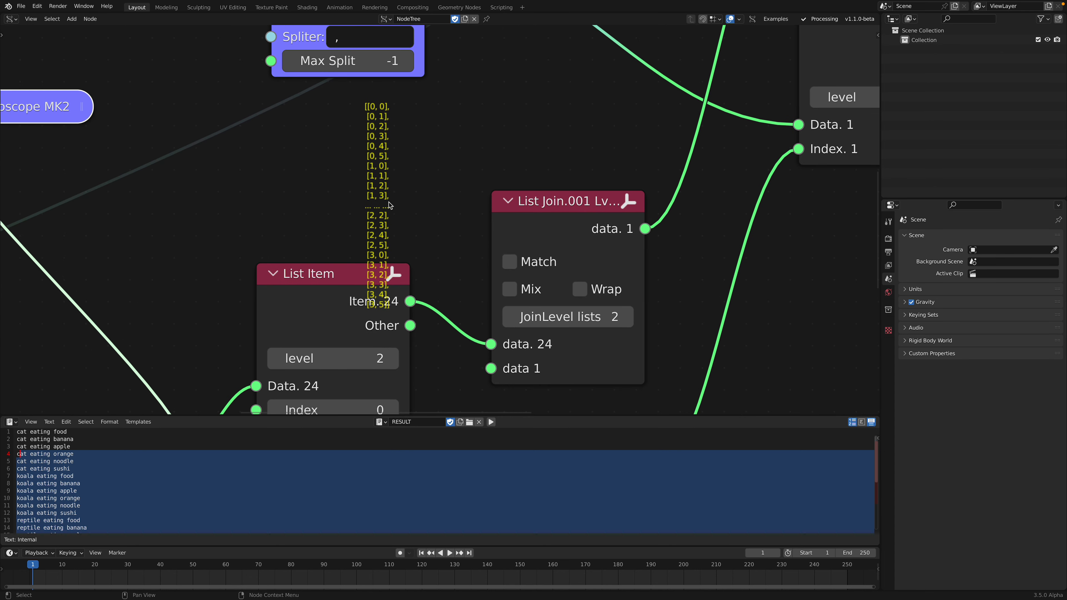
{"action": "scroll", "coordinate": [401, 254], "scroll_direction": "down", "scroll_amount": 4}
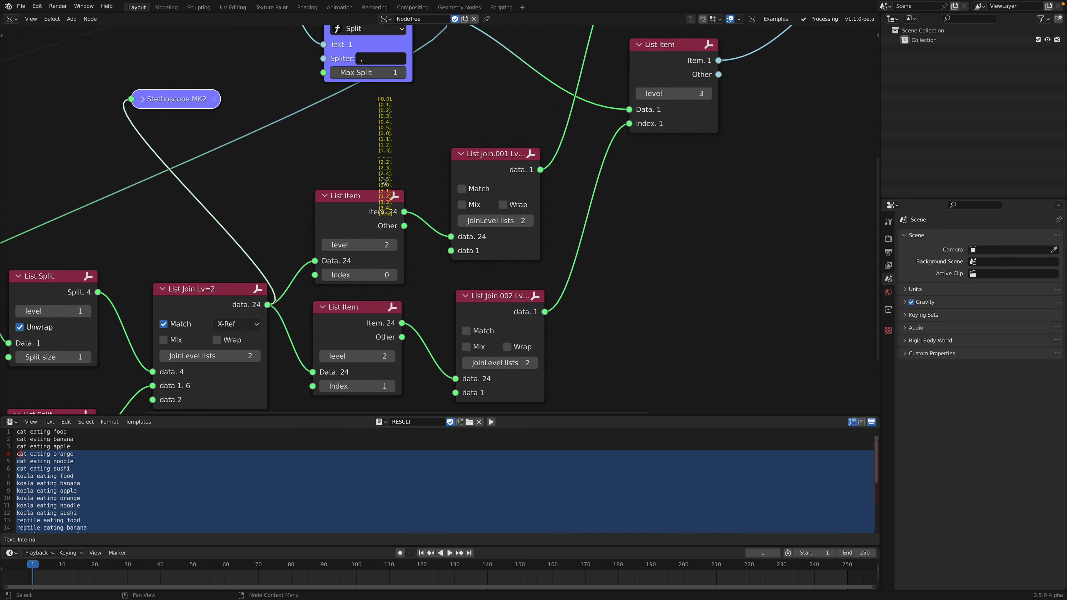
- Link the Item output of the List Item node with Index 0 to the Stethoscope MK2 node
{"action": "left_click_drag", "start_coordinate": [356, 196], "coordinate": [134, 97]}
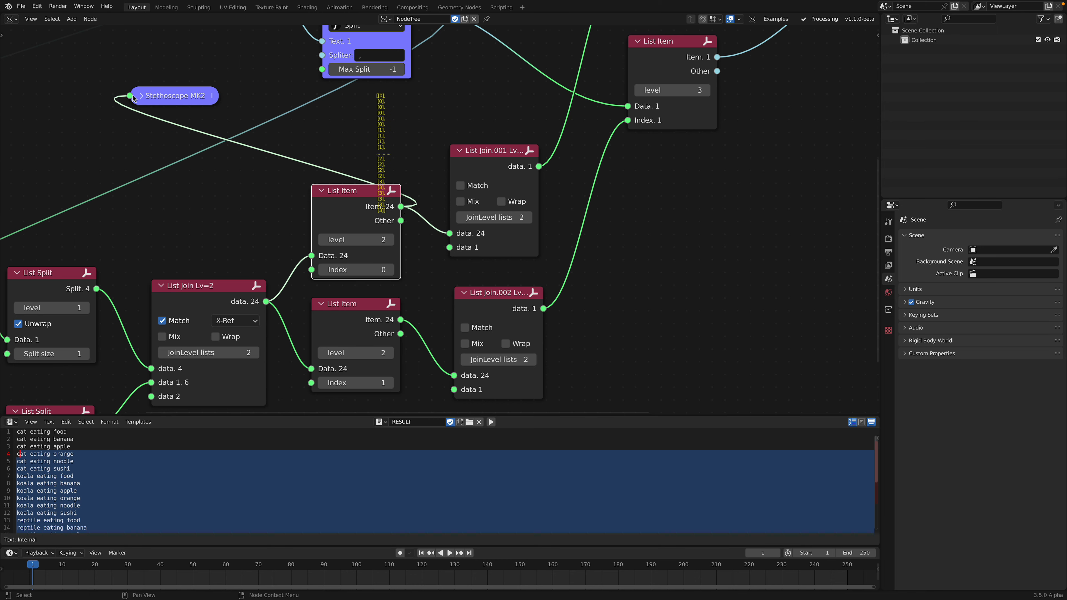
{"action": "scroll", "coordinate": [257, 172], "scroll_direction": "up", "scroll_amount": 2}
{"action": "scroll", "coordinate": [585, 196], "scroll_direction": "down", "scroll_amount": 1}
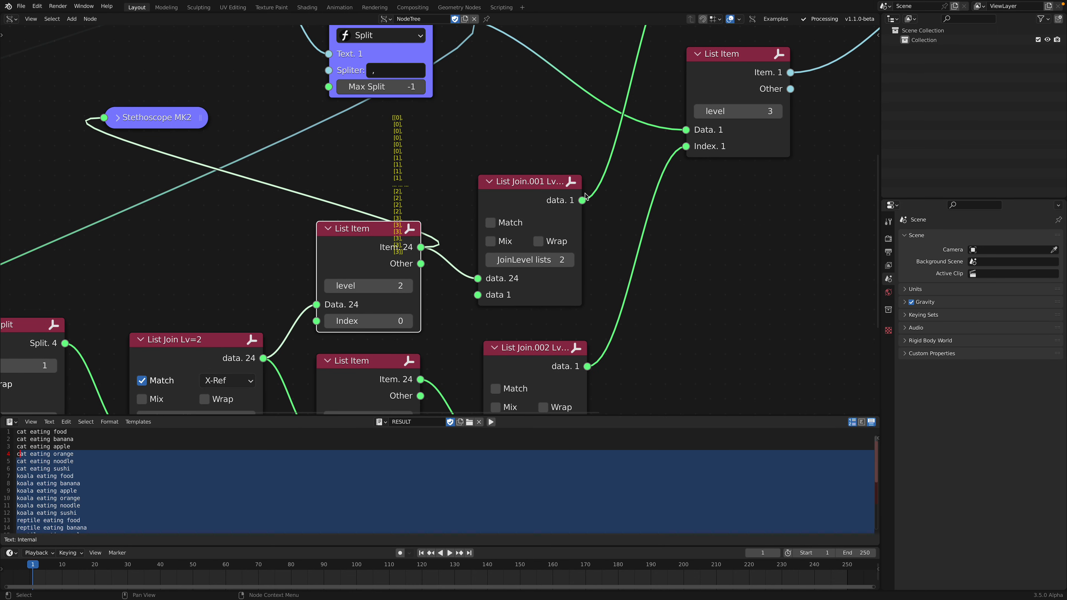
- Link the List Join.001 node's data output to the Stethoscope MK2 node and inspect the flattened animal indices
{"action": "left_click_drag", "start_coordinate": [584, 200], "coordinate": [103, 120]}
{"action": "scroll", "coordinate": [430, 134], "scroll_direction": "up", "scroll_amount": 1}
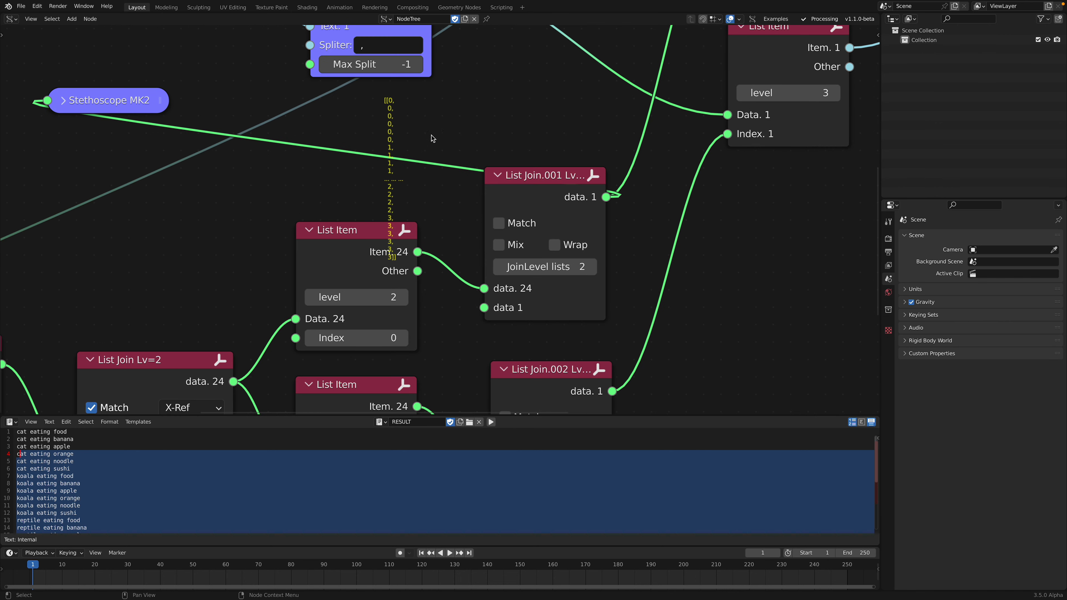
{"action": "scroll", "coordinate": [562, 240], "scroll_direction": "down", "scroll_amount": 1}
{"action": "middle_click_drag", "start_coordinate": [531, 221], "coordinate": [559, 254]}
{"action": "scroll", "coordinate": [604, 324], "scroll_direction": "up", "scroll_amount": 1}
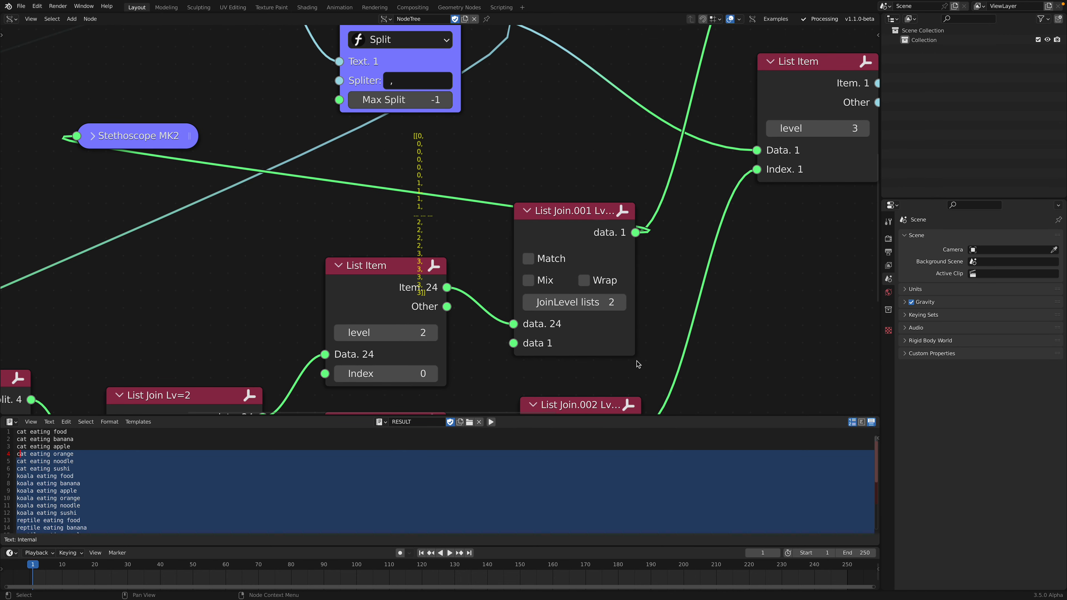
{"action": "scroll", "coordinate": [630, 351], "scroll_direction": "up", "scroll_amount": 1}
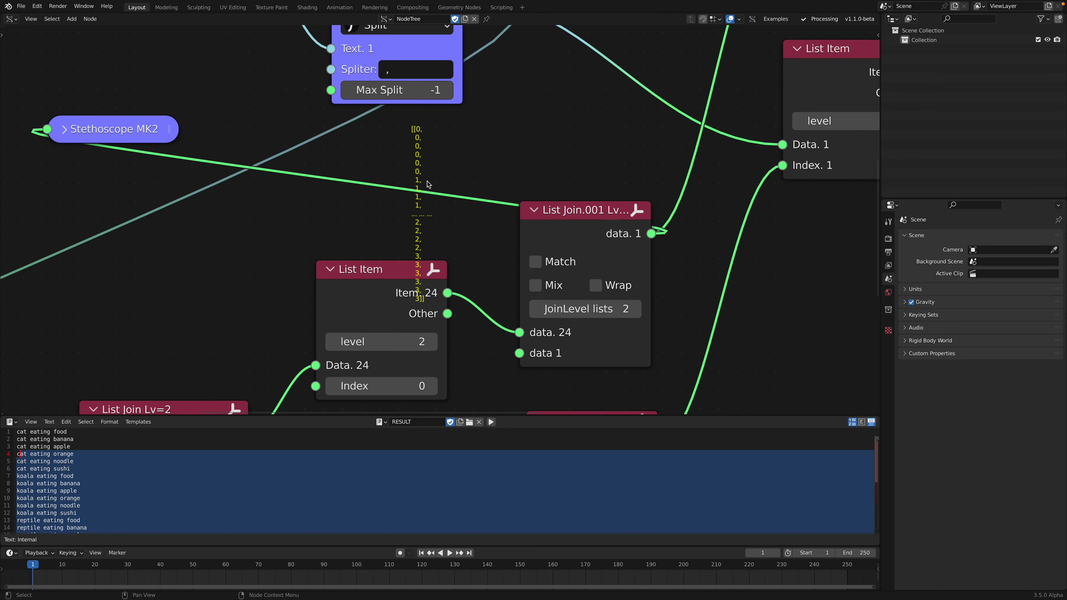
- Rearrange the upper List Item, Strings Tools, List Delete Levels and Text Out nodes into a more compact layout
{"action": "scroll", "coordinate": [428, 184], "scroll_direction": "down", "scroll_amount": 4}
{"action": "scroll", "coordinate": [504, 181], "scroll_direction": "up", "scroll_amount": 3}
{"action": "left_click_drag", "start_coordinate": [503, 182], "coordinate": [502, 157]}
{"action": "left_click_drag", "start_coordinate": [506, 304], "coordinate": [504, 251]}
{"action": "left_click_drag", "start_coordinate": [257, 262], "coordinate": [264, 260]}
{"action": "scroll", "coordinate": [264, 261], "scroll_direction": "down", "scroll_amount": 3}
{"action": "left_click_drag", "start_coordinate": [192, 113], "coordinate": [605, 273]}
{"action": "key", "text": "g"}
{"action": "left_click", "coordinate": [617, 228]}
{"action": "left_click", "coordinate": [685, 206]}
{"action": "mouse_move", "coordinate": [630, 146]}
{"action": "left_mouse_down"}
{"action": "mouse_move", "coordinate": [632, 154]}
{"action": "mouse_move", "coordinate": [633, 132]}
{"action": "left_mouse_up"}
{"action": "left_click_drag", "start_coordinate": [568, 102], "coordinate": [570, 91]}
{"action": "left_click_drag", "start_coordinate": [487, 94], "coordinate": [478, 67]}
{"action": "left_click_drag", "start_coordinate": [664, 257], "coordinate": [684, 170]}
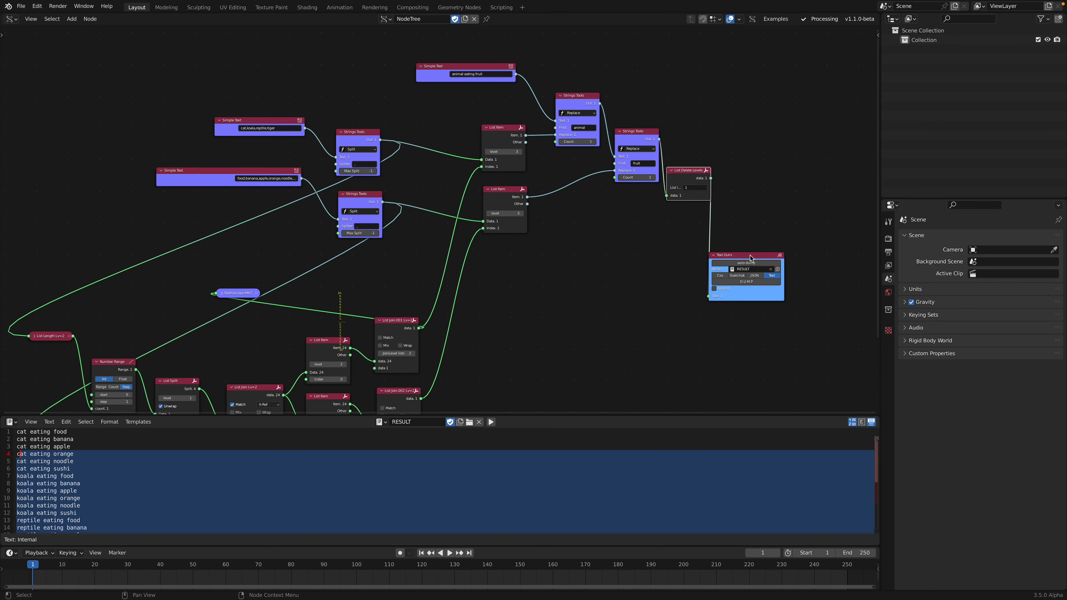
{"action": "left_click_drag", "start_coordinate": [751, 257], "coordinate": [759, 194]}
- Examine the animal and food Simple Text nodes and the Strings Tools nodes that split their lists at commas
{"action": "middle_click_drag", "start_coordinate": [760, 194], "coordinate": [684, 237]}
{"action": "scroll", "coordinate": [441, 268], "scroll_direction": "down", "scroll_amount": 2}
{"action": "middle_click_drag", "start_coordinate": [458, 265], "coordinate": [528, 235]}
{"action": "scroll", "coordinate": [559, 257], "scroll_direction": "up", "scroll_amount": 4}
{"action": "middle_click_drag", "start_coordinate": [454, 205], "coordinate": [492, 248]}
{"action": "scroll", "coordinate": [381, 166], "scroll_direction": "up", "scroll_amount": 1}
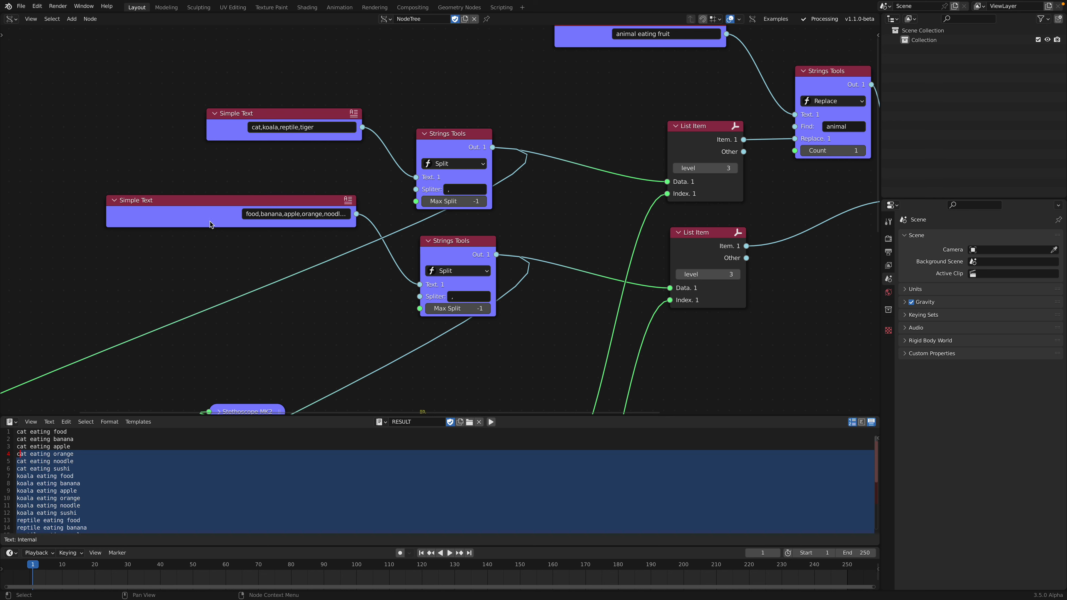
{"action": "middle_click_drag", "start_coordinate": [458, 181], "coordinate": [412, 184]}
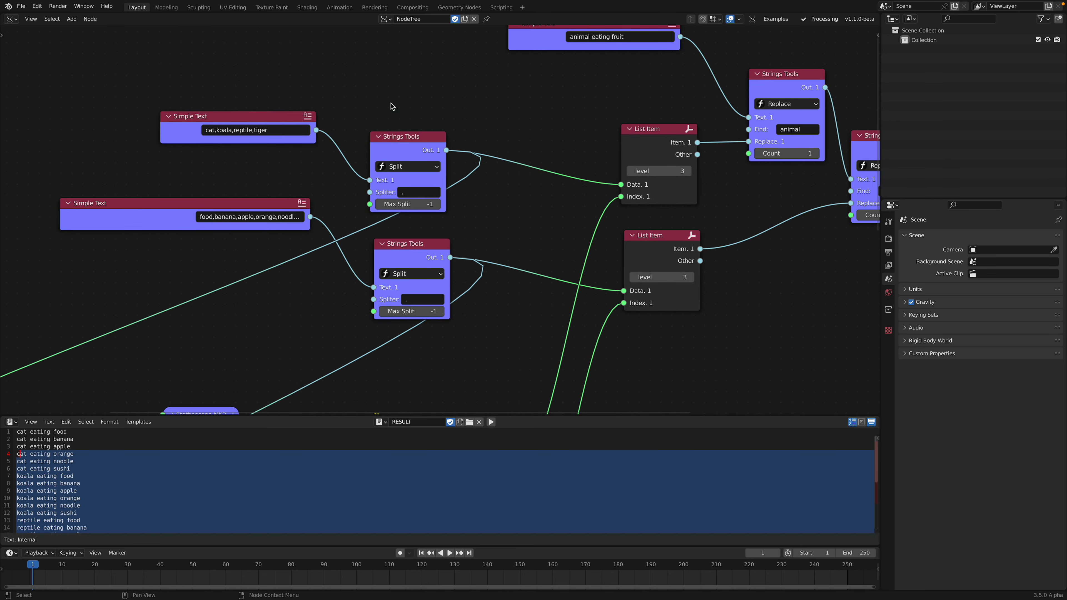
{"action": "scroll", "coordinate": [345, 193], "scroll_direction": "up", "scroll_amount": 2}
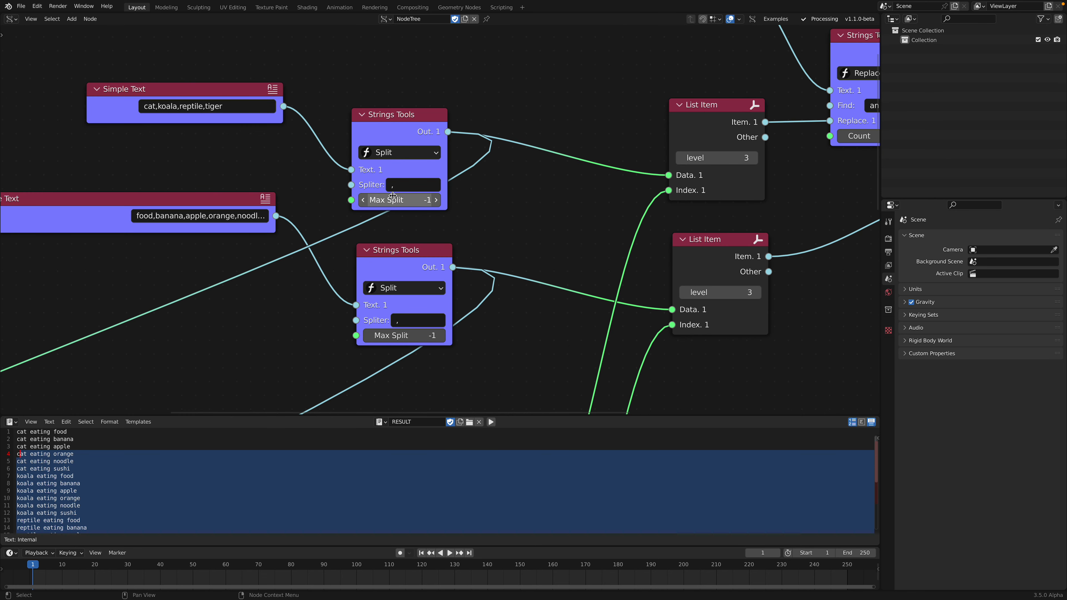
{"action": "scroll", "coordinate": [402, 191], "scroll_direction": "down", "scroll_amount": 3}
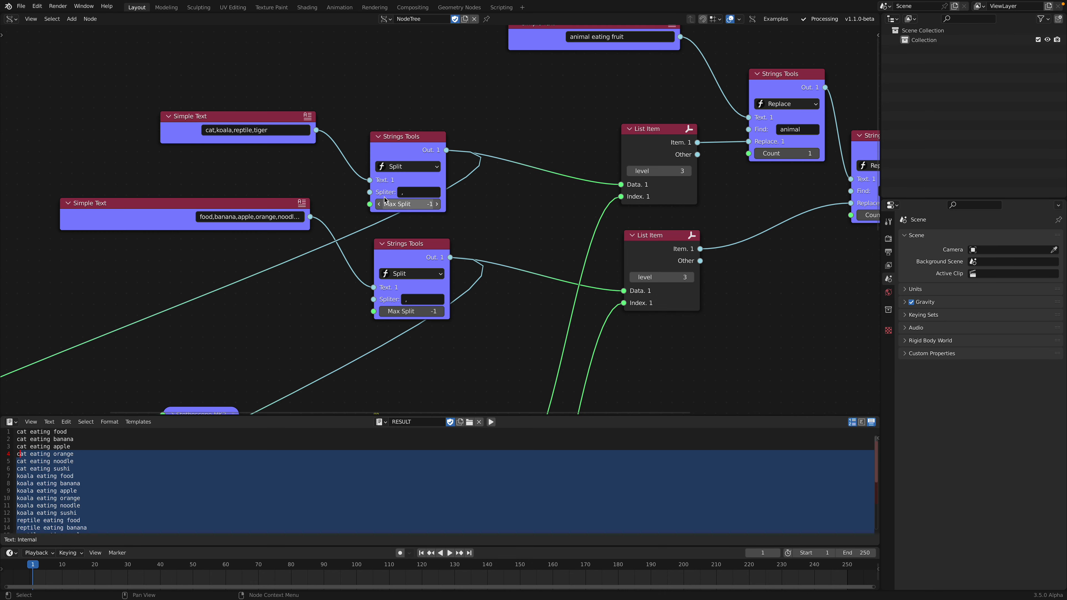
{"action": "scroll", "coordinate": [388, 193], "scroll_direction": "up", "scroll_amount": 2}
- Link the animal list's Split node output to the Stethoscope MK2 node and place it below the food Simple Text node
{"action": "scroll", "coordinate": [357, 186], "scroll_direction": "down", "scroll_amount": 7}
{"action": "middle_click_drag", "start_coordinate": [261, 319], "coordinate": [262, 295]}
{"action": "left_click_drag", "start_coordinate": [262, 295], "coordinate": [452, 142]}
{"action": "scroll", "coordinate": [437, 214], "scroll_direction": "up", "scroll_amount": 3}
{"action": "middle_click_drag", "start_coordinate": [437, 214], "coordinate": [388, 304]}
{"action": "scroll", "coordinate": [388, 304], "scroll_direction": "up", "scroll_amount": 5}
{"action": "left_click_drag", "start_coordinate": [300, 190], "coordinate": [163, 309]}
{"action": "scroll", "coordinate": [257, 273], "scroll_direction": "up", "scroll_amount": 5}
{"action": "scroll", "coordinate": [369, 185], "scroll_direction": "up", "scroll_amount": 2}
{"action": "scroll", "coordinate": [200, 199], "scroll_direction": "left", "scroll_amount": 10}
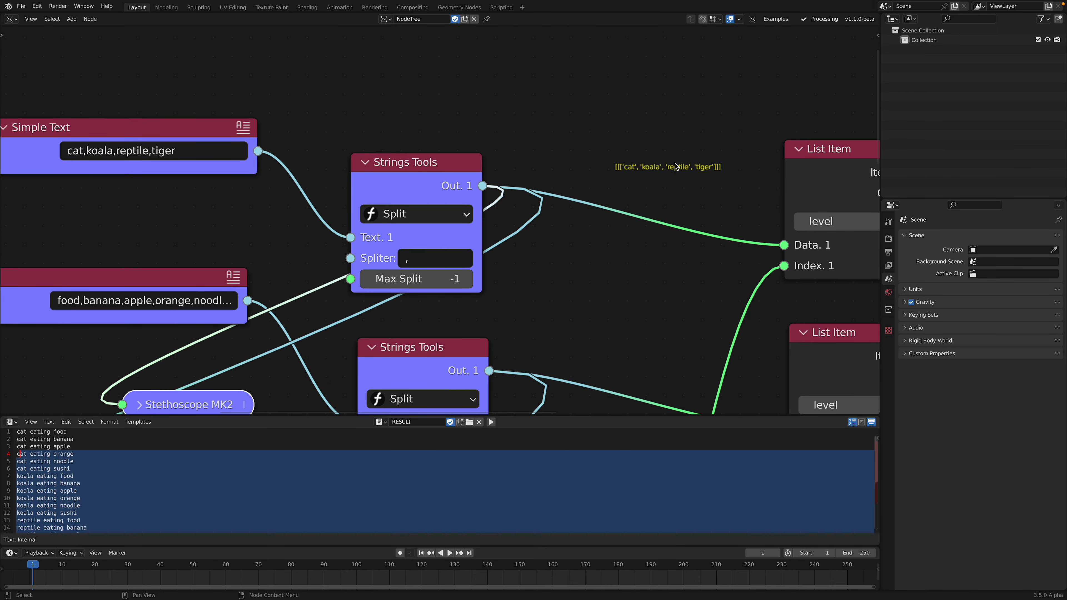
- Inspect the split animal list and move the Stethoscope MK2 node farther down below the food Simple Text node
{"action": "middle_click_drag", "start_coordinate": [552, 190], "coordinate": [496, 191]}
{"action": "scroll", "coordinate": [619, 160], "scroll_direction": "down", "scroll_amount": 1}
{"action": "middle_click_drag", "start_coordinate": [607, 174], "coordinate": [562, 153]}
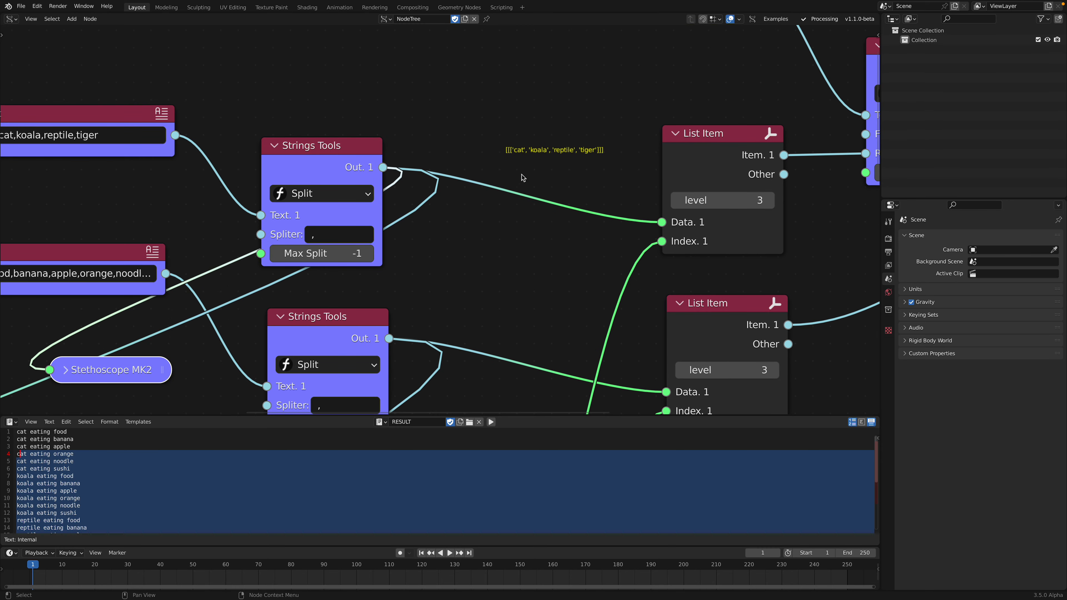
{"action": "scroll", "coordinate": [520, 175], "scroll_direction": "down", "scroll_amount": 1}
{"action": "scroll", "coordinate": [514, 207], "scroll_direction": "down", "scroll_amount": 1}
{"action": "key", "text": "g"}
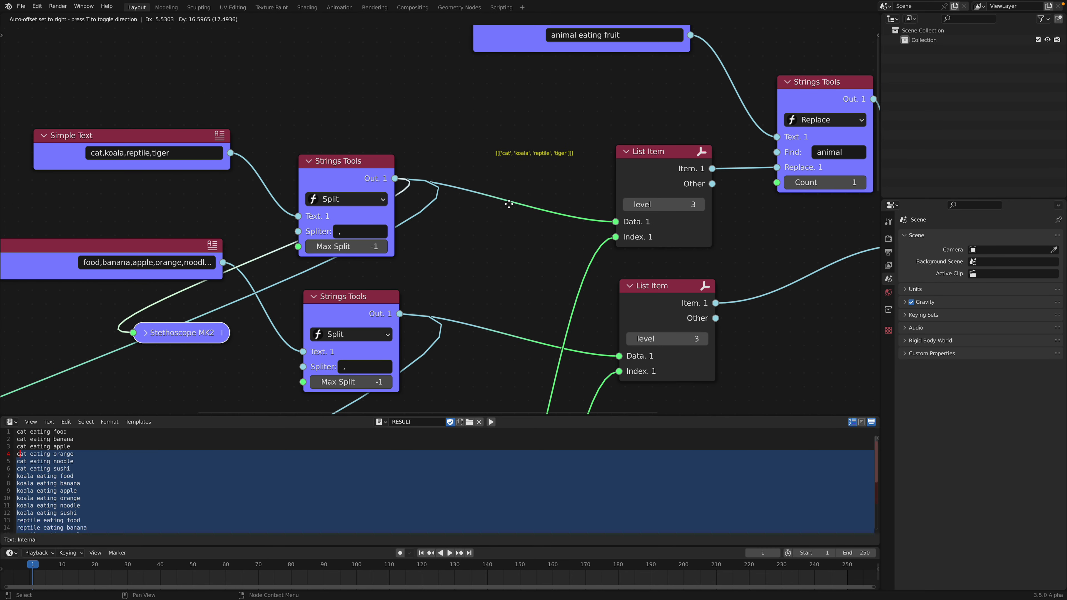
{"action": "left_click", "coordinate": [497, 250]}
{"action": "middle_click_drag", "start_coordinate": [430, 237], "coordinate": [382, 244]}
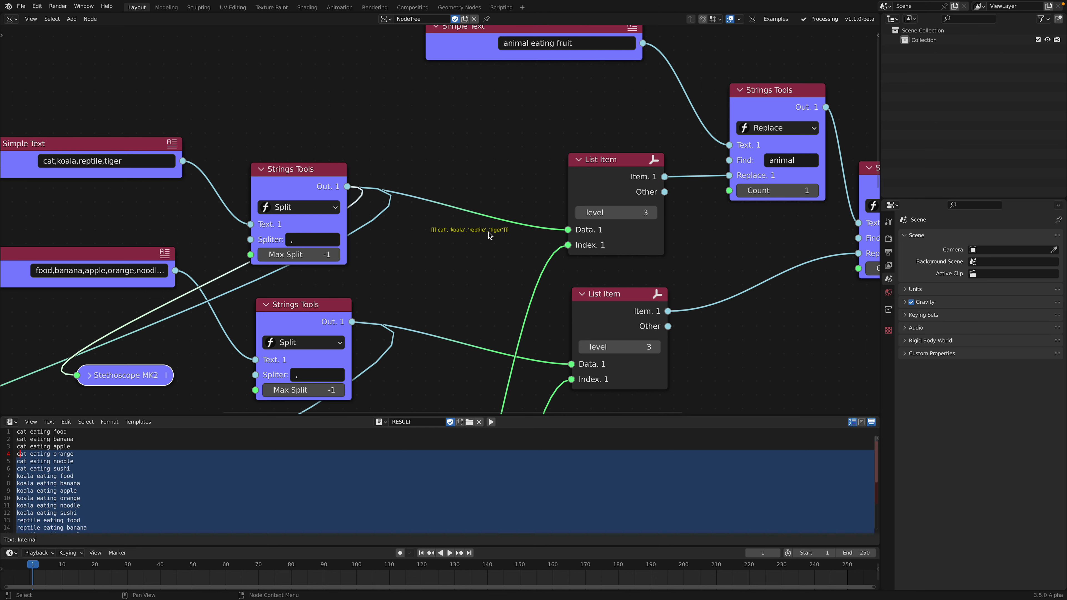
- Link the upper level 3 List Item node's Item output to the Stethoscope MK2 node and move the node up to inspect the repeated animals
{"action": "left_click_drag", "start_coordinate": [664, 176], "coordinate": [79, 378]}
{"action": "left_click", "coordinate": [107, 374]}
{"action": "key", "text": "g"}
{"action": "left_click", "coordinate": [145, 357]}
{"action": "middle_click_drag", "start_coordinate": [256, 324], "coordinate": [221, 309]}
{"action": "scroll", "coordinate": [403, 186], "scroll_direction": "up", "scroll_amount": 1}
{"action": "middle_click_drag", "start_coordinate": [416, 312], "coordinate": [425, 238]}
{"action": "scroll", "coordinate": [435, 240], "scroll_direction": "down", "scroll_amount": 1}
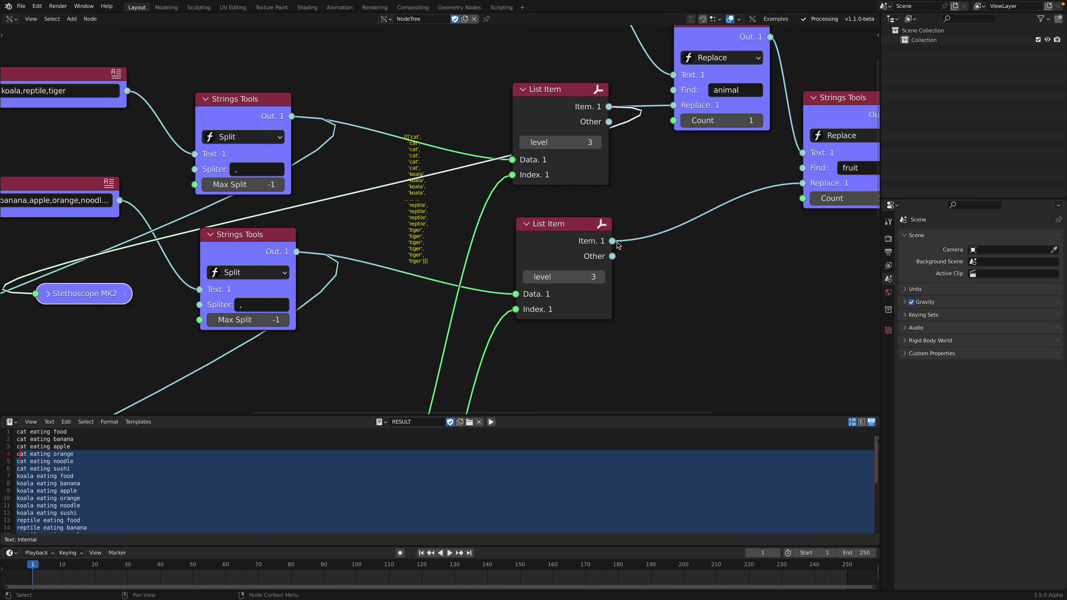
- Link the lower level 3 List Item node's Item output to the Stethoscope MK2 node and inspect the repeating food list
{"action": "left_click_drag", "start_coordinate": [613, 242], "coordinate": [50, 295]}
{"action": "scroll", "coordinate": [398, 183], "scroll_direction": "up", "scroll_amount": 1}
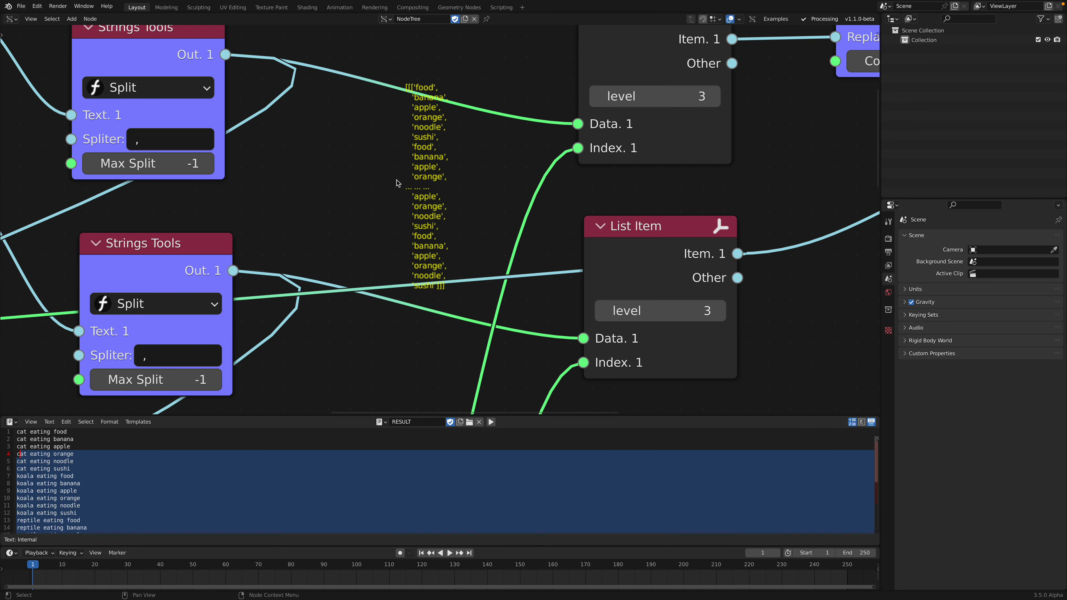
{"action": "scroll", "coordinate": [458, 194], "scroll_direction": "down", "scroll_amount": 1}
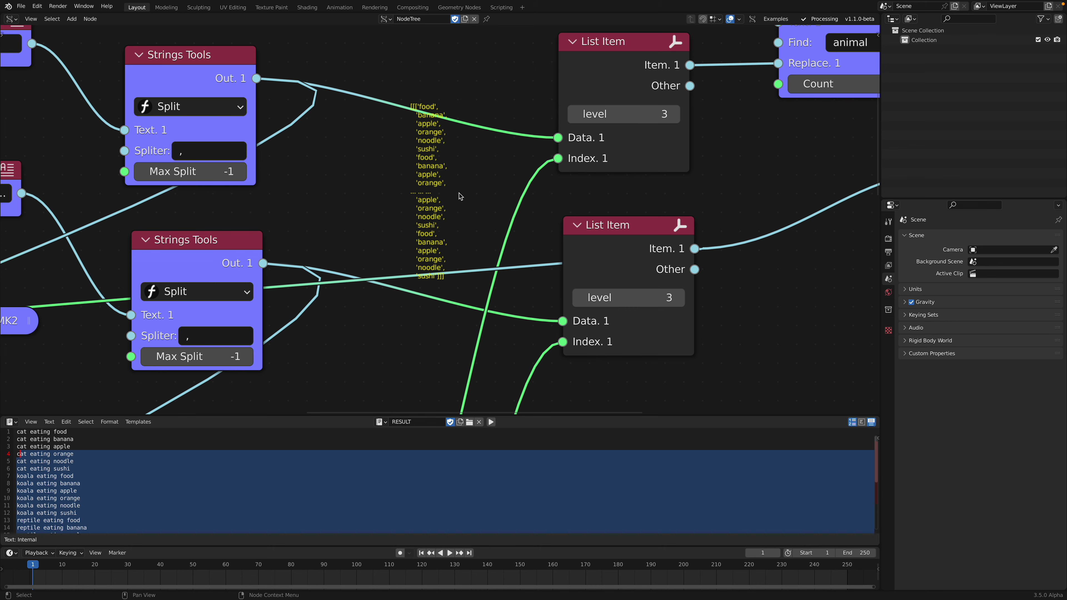
{"action": "scroll", "coordinate": [458, 192], "scroll_direction": "down", "scroll_amount": 1}
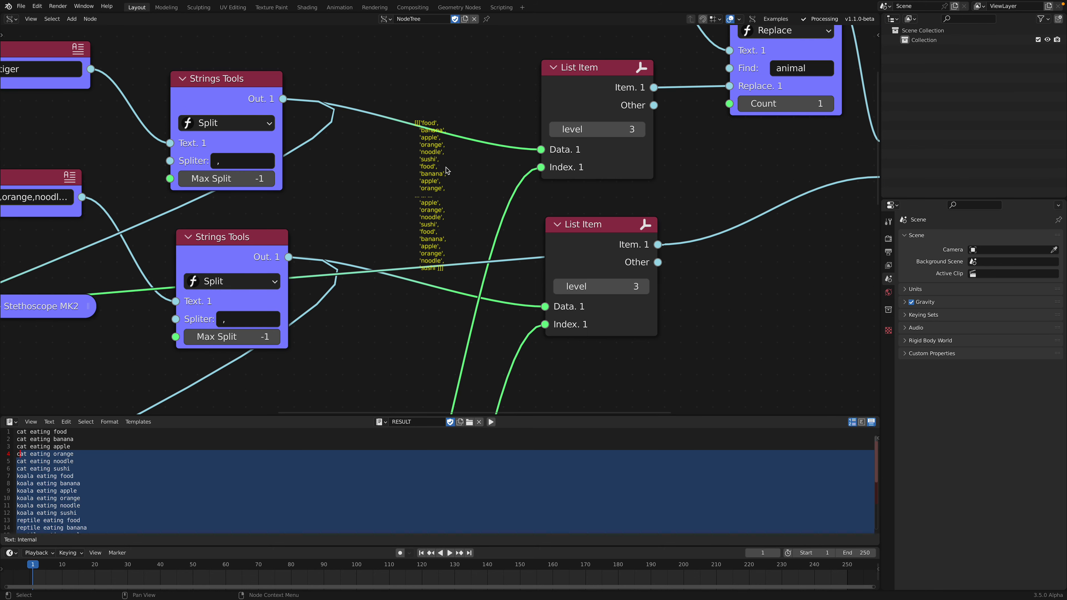
- Trace the links around the Split and List Item nodes and reposition the Stethoscope MK2 node slightly
{"action": "scroll", "coordinate": [448, 260], "scroll_direction": "down", "scroll_amount": 2}
{"action": "middle_click_drag", "start_coordinate": [448, 260], "coordinate": [494, 169]}
{"action": "middle_click_drag", "start_coordinate": [357, 338], "coordinate": [431, 185]}
{"action": "scroll", "coordinate": [377, 288], "scroll_direction": "down", "scroll_amount": 1}
{"action": "middle_click_drag", "start_coordinate": [377, 288], "coordinate": [459, 273]}
{"action": "middle_click_drag", "start_coordinate": [433, 149], "coordinate": [239, 367]}
{"action": "left_click", "coordinate": [215, 259]}
{"action": "key", "text": "g"}
{"action": "left_click", "coordinate": [260, 268]}
- Move the Strings Tools Replace node that finds "animal" slightly higher beside the upper List Item node
{"action": "middle_click_drag", "start_coordinate": [422, 213], "coordinate": [303, 290]}
{"action": "scroll", "coordinate": [311, 286], "scroll_direction": "up", "scroll_amount": 1}
{"action": "left_click", "coordinate": [544, 133]}
{"action": "left_click_drag", "start_coordinate": [547, 124], "coordinate": [547, 107]}
{"action": "scroll", "coordinate": [539, 115], "scroll_direction": "up", "scroll_amount": 1}
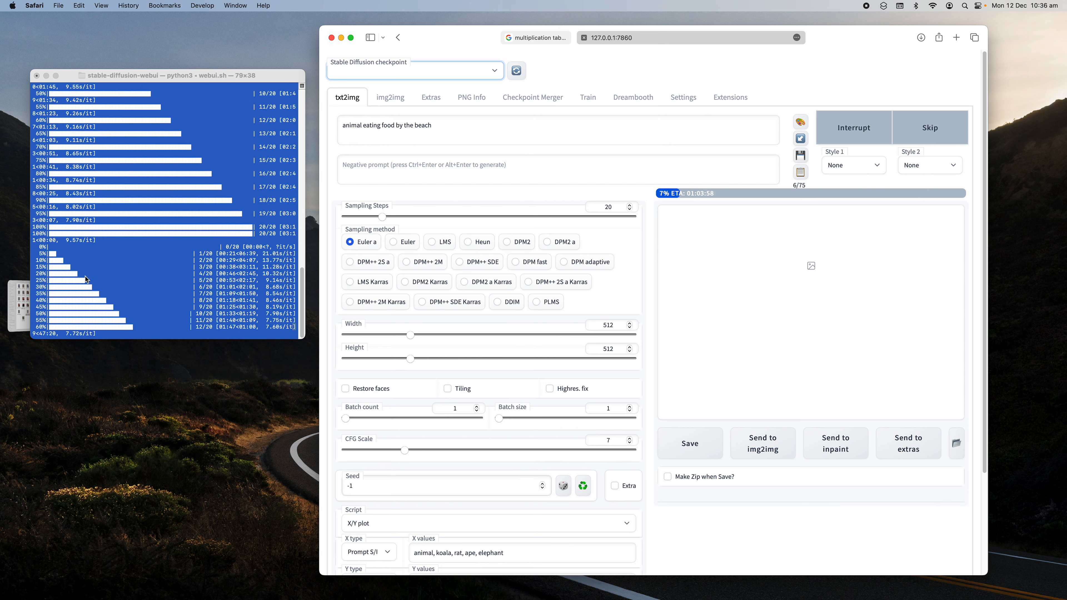
- Switch to the Stable Diffusion web UI and examine the X/Y plot's Prompt S/R values against the prompt
{"action": "scroll", "coordinate": [361, 411], "scroll_direction": "down", "scroll_amount": 5}
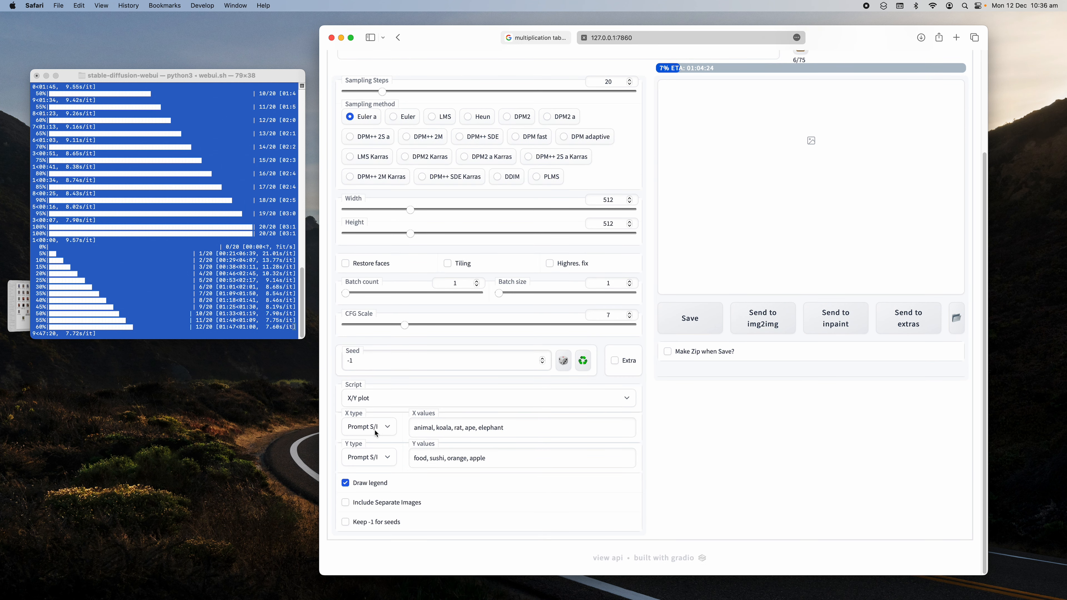
{"action": "mouse_move", "coordinate": [417, 428]}
{"action": "left_mouse_down"}
{"action": "mouse_move", "coordinate": [515, 429]}
{"action": "mouse_move", "coordinate": [417, 449]}
{"action": "left_mouse_up"}
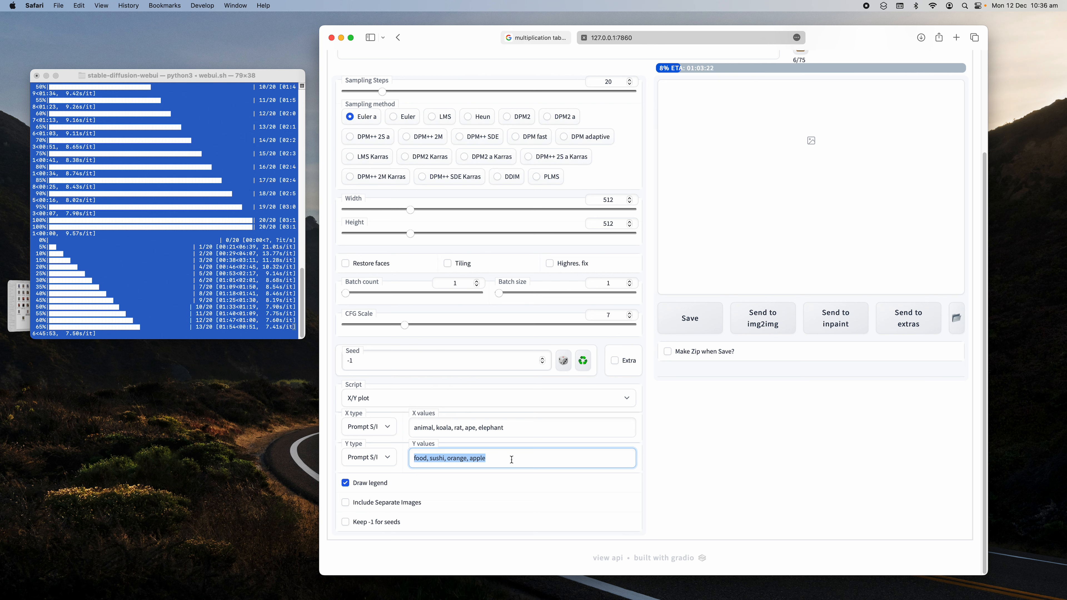
{"action": "left_click", "coordinate": [442, 424]}
{"action": "left_click_drag", "start_coordinate": [433, 424], "coordinate": [528, 425]}
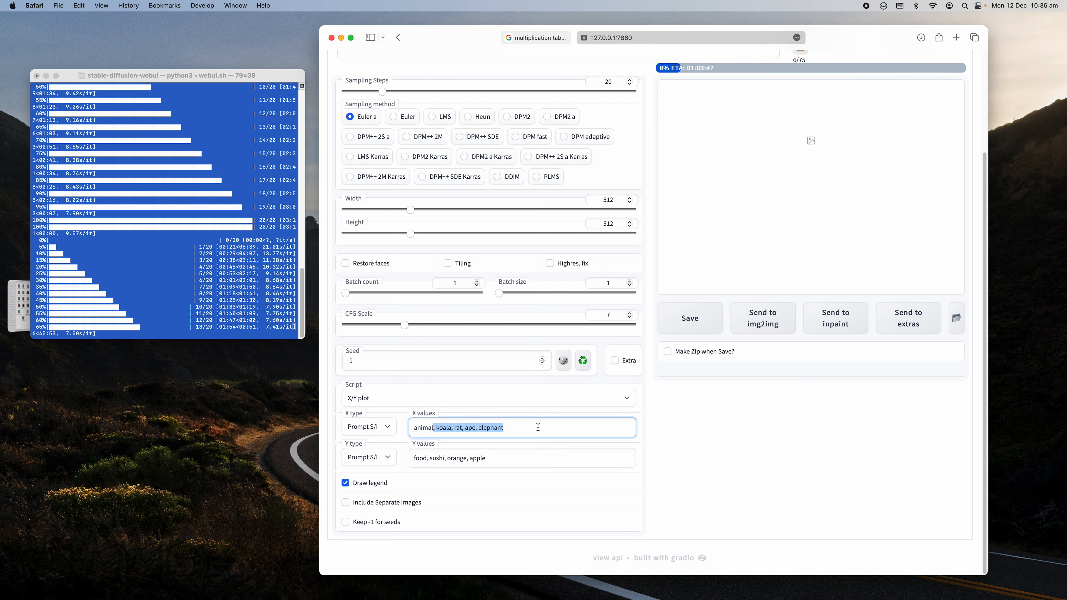
{"action": "scroll", "coordinate": [450, 425], "scroll_direction": "up", "scroll_amount": 3}
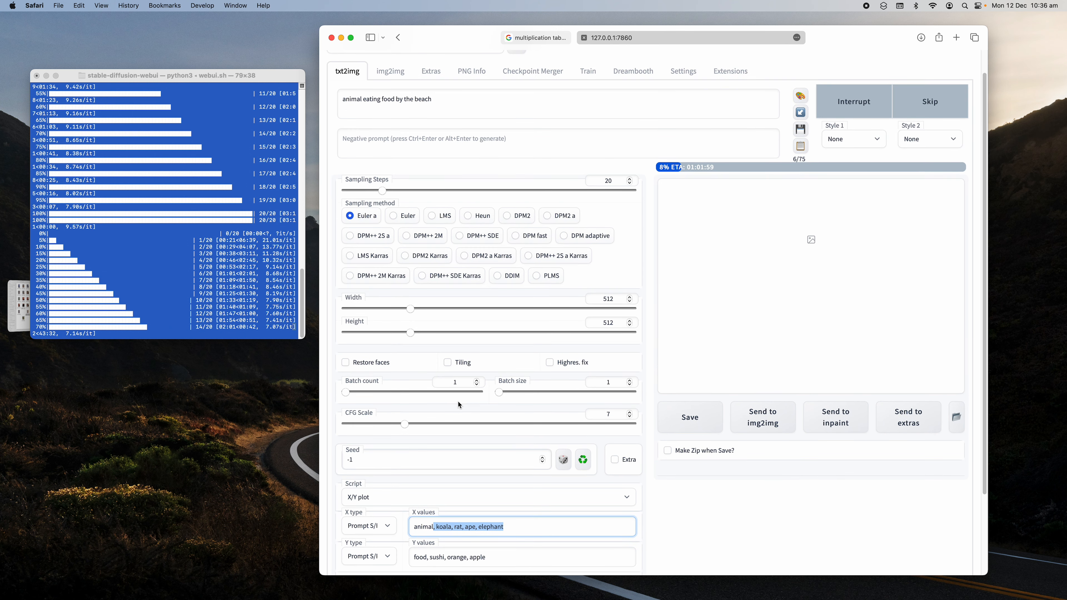
- Switch to Finder's txt2img-grids folder, preview the xy_grid-0007 JPEG of animals and foods, and close the preview
{"action": "left_click", "coordinate": [38, 300]}
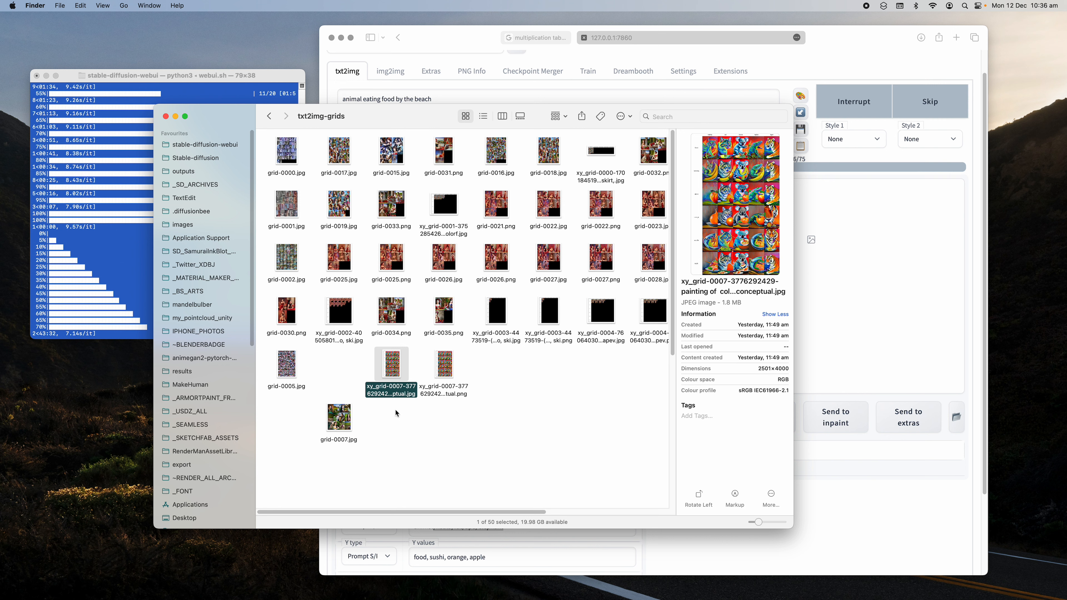
{"action": "key", "text": "space"}
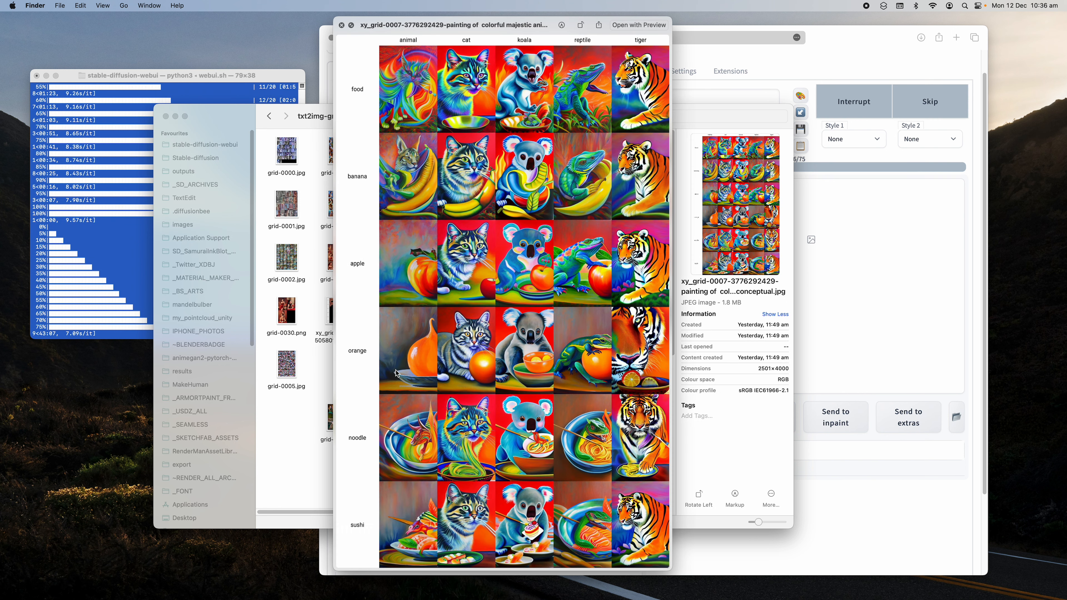
{"action": "left_click", "coordinate": [342, 25]}
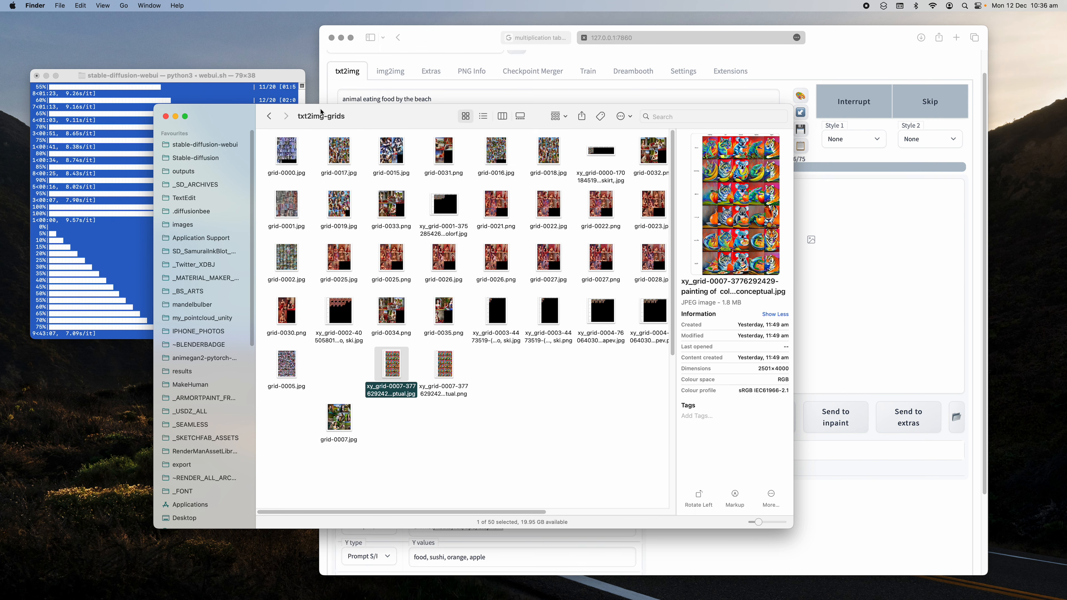
{"action": "left_click", "coordinate": [269, 116]}
{"action": "double_click", "coordinate": [342, 153]}
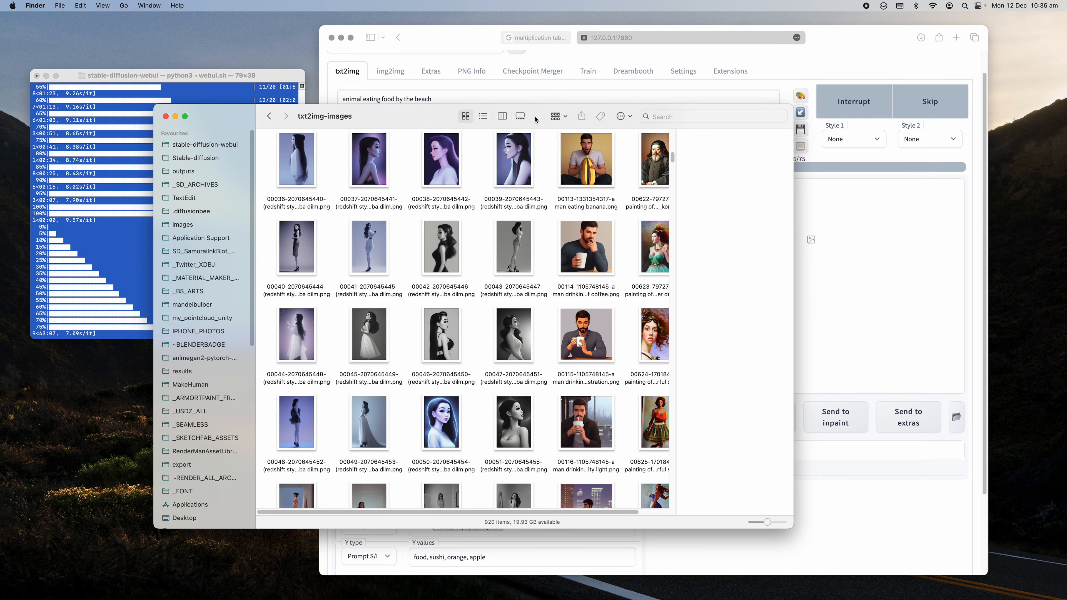
{"action": "left_click", "coordinate": [483, 116]}
{"action": "left_click", "coordinate": [359, 157]}
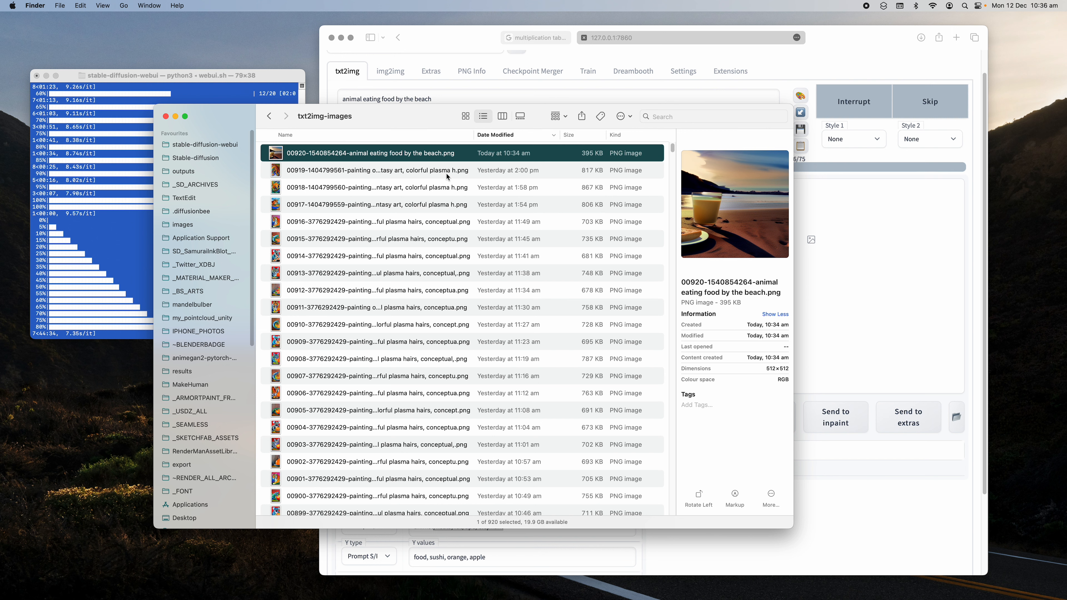
{"action": "key", "text": "space"}
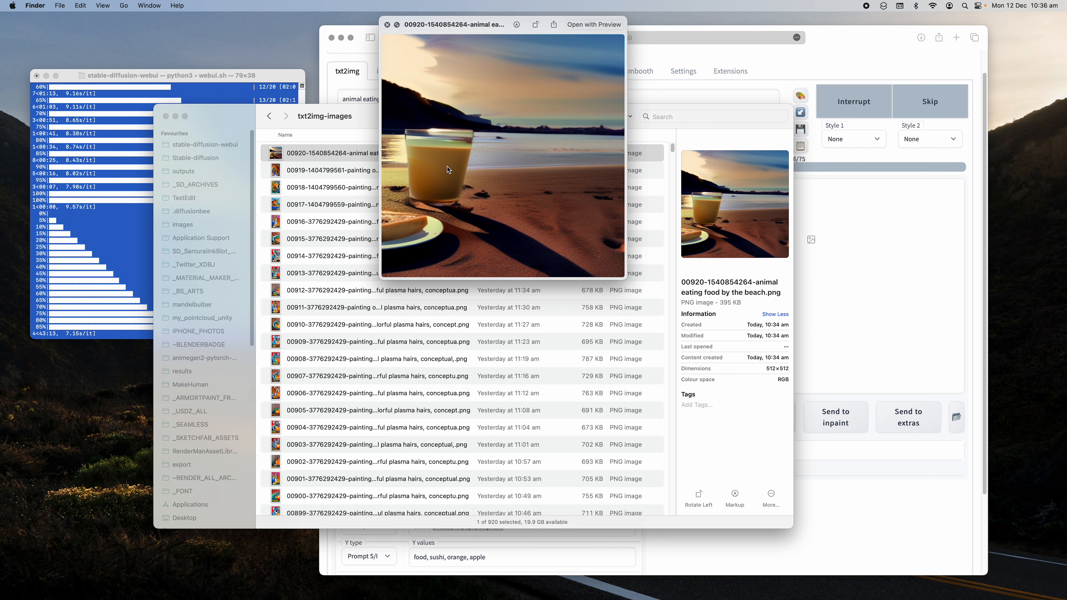
{"action": "key", "text": "space"}
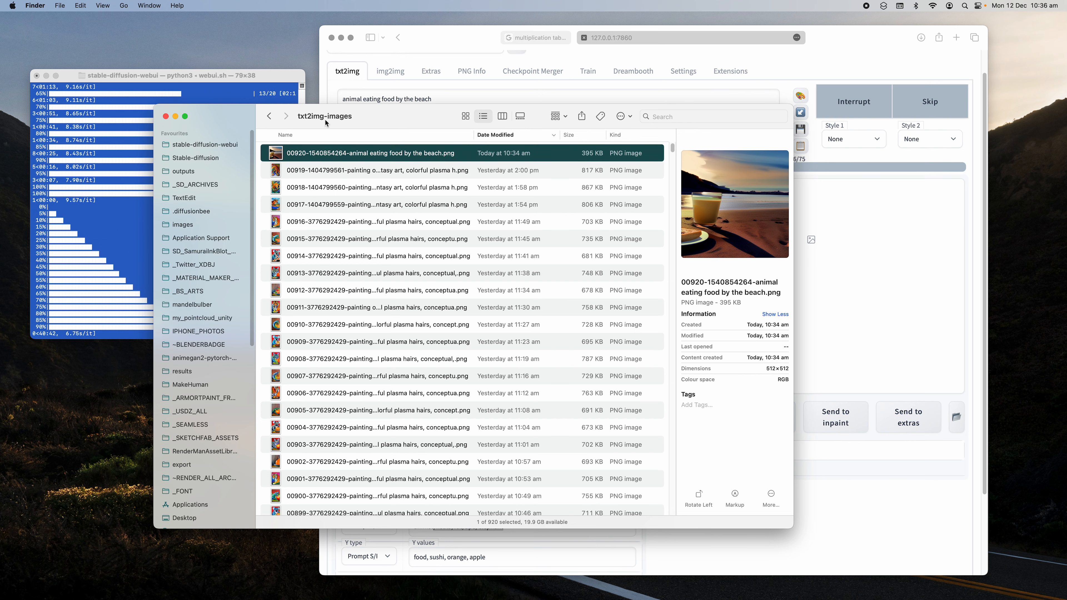
- Move the Finder window slightly down and return to the web UI to examine the X values of the X/Y plot
{"action": "left_click_drag", "start_coordinate": [241, 112], "coordinate": [244, 136]}
{"action": "left_click", "coordinate": [438, 333]}
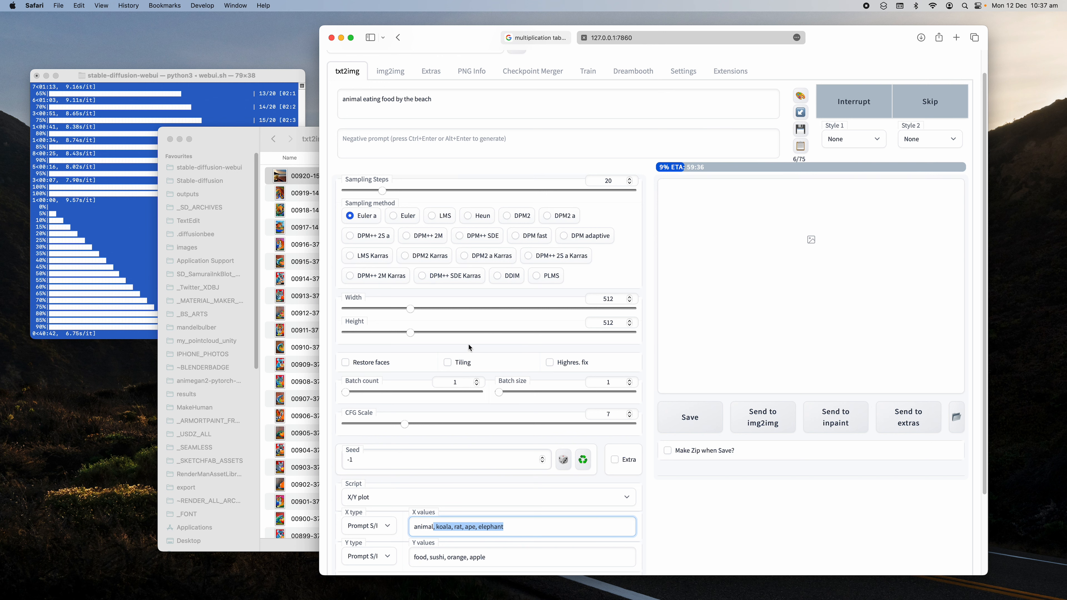
{"action": "scroll", "coordinate": [471, 352], "scroll_direction": "down", "scroll_amount": 4}
{"action": "left_click", "coordinate": [457, 438]}
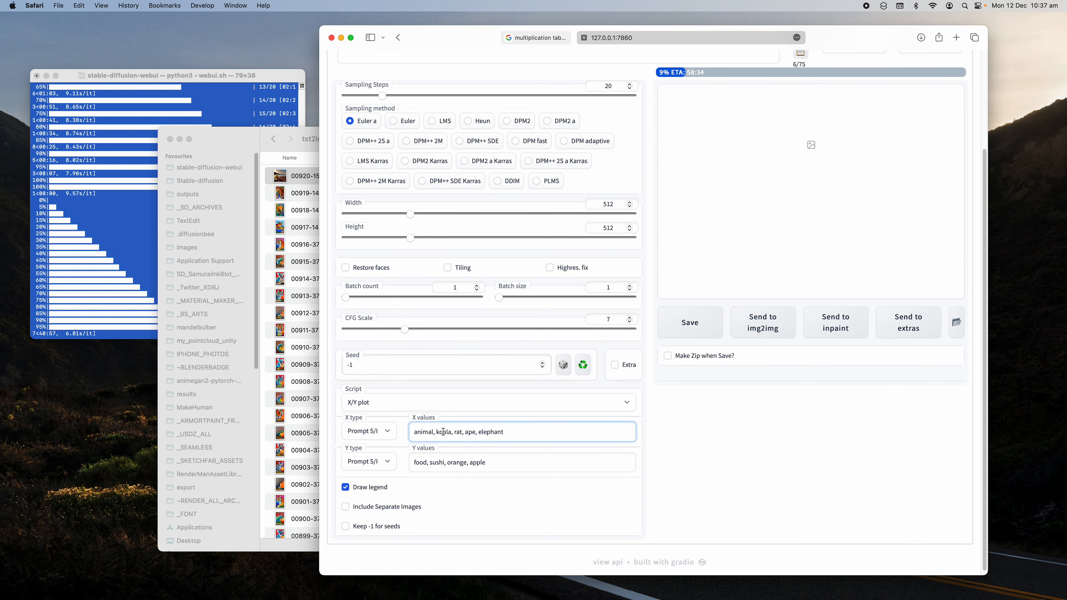
{"action": "left_click_drag", "start_coordinate": [440, 430], "coordinate": [477, 431]}
{"action": "left_click", "coordinate": [463, 431]}
- Preview the earlier animal-and-food paintings one after another in the txt2img-images folder
{"action": "left_click", "coordinate": [301, 190]}
{"action": "left_click", "coordinate": [307, 198]}
{"action": "key", "text": "space"}
{"action": "key", "text": "Down"}
{"action": "key", "text": "Down"}
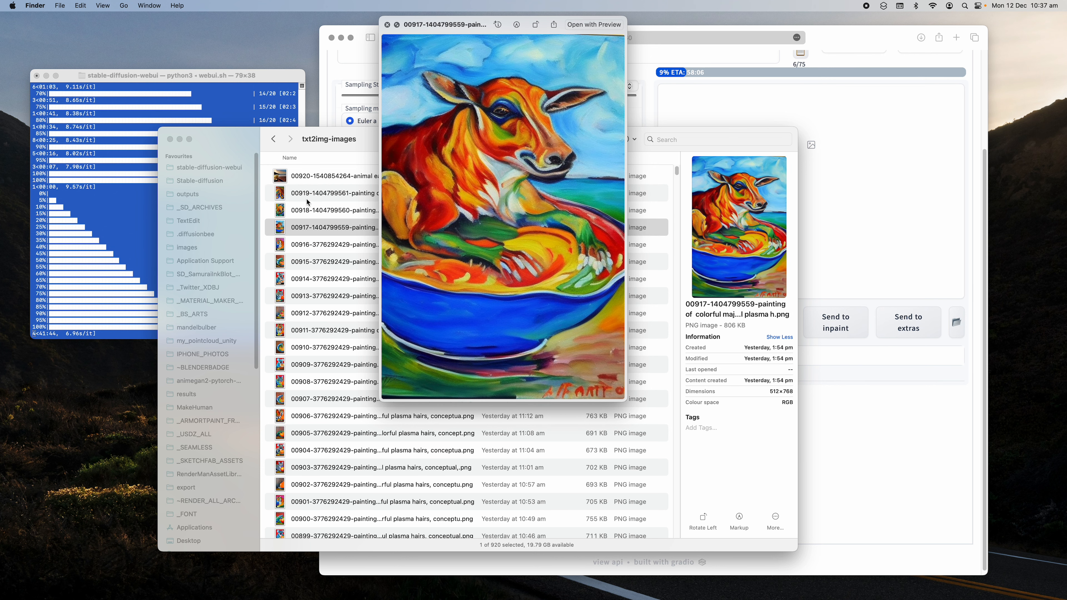
{"action": "key", "text": "Down"}
{"action": "key", "text": "Down"}
{"action": "key", "text": "Down"}
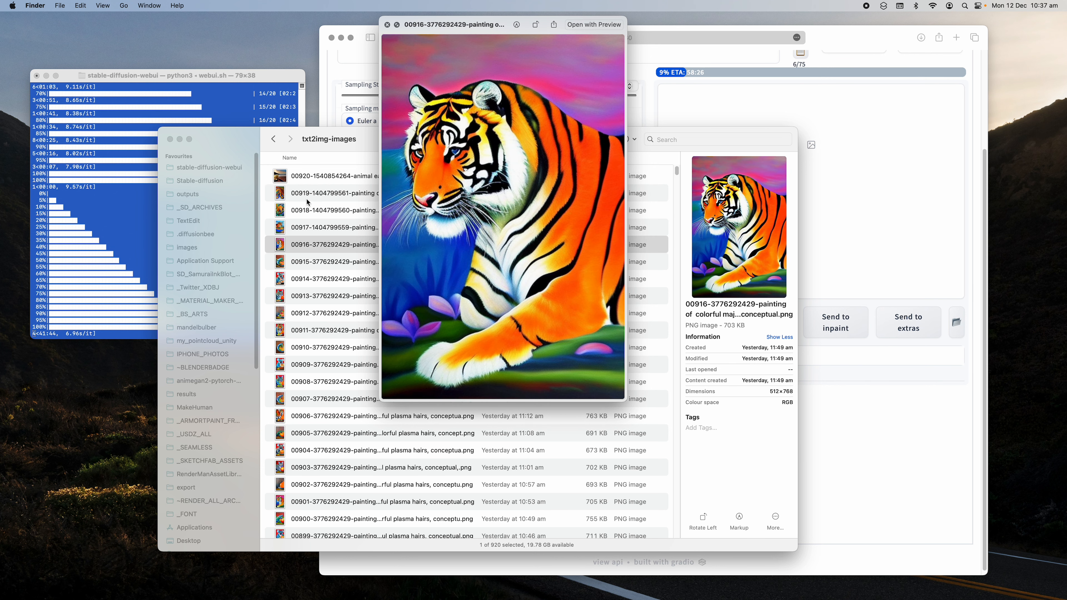
{"action": "key", "text": "Up"}
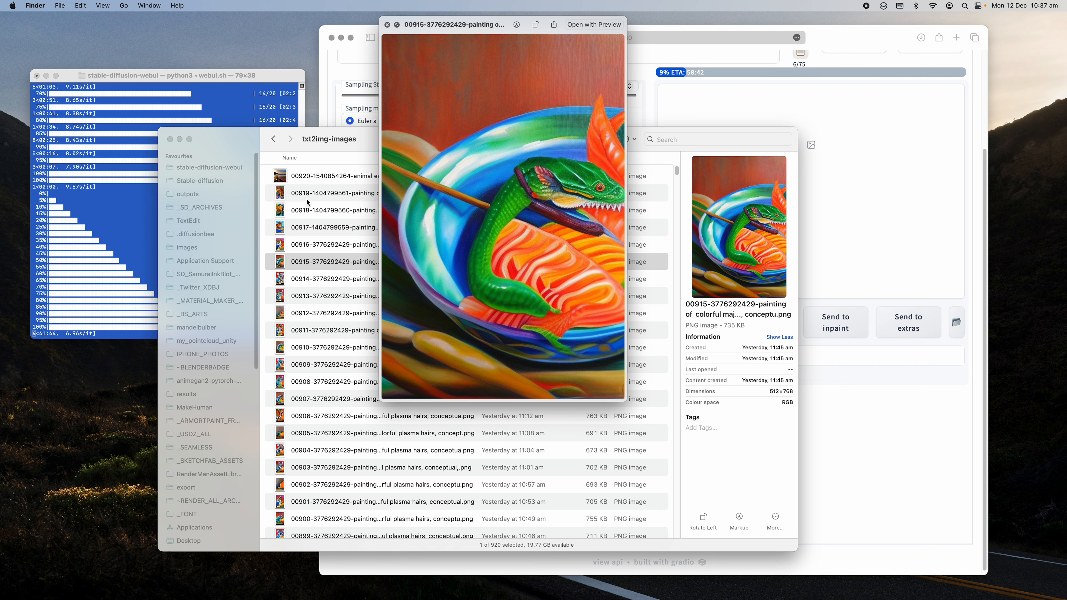
{"action": "key", "text": "Down"}
{"action": "key", "text": "Down"}
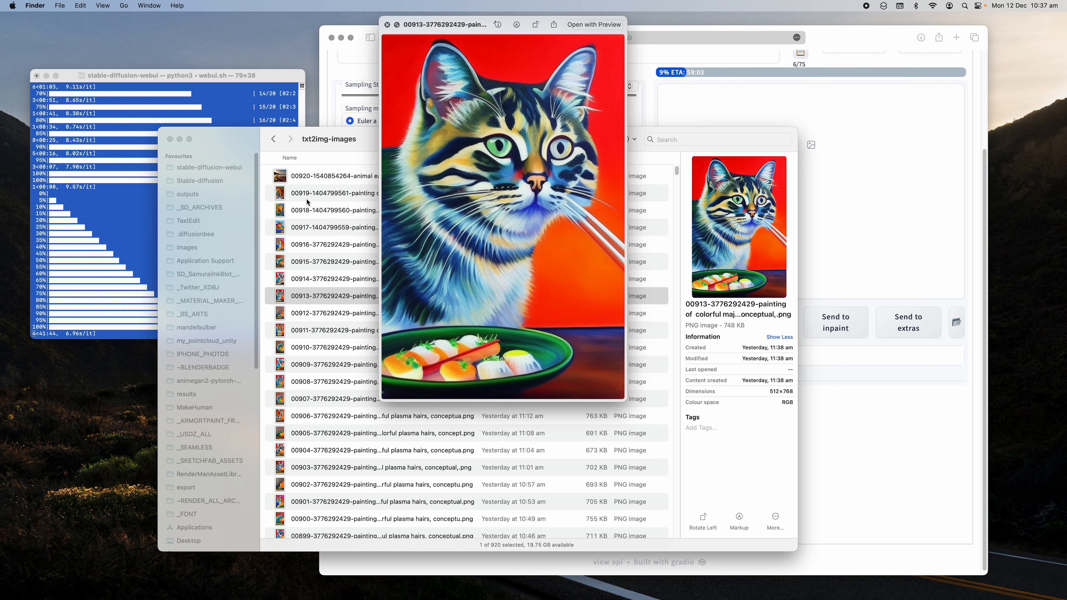
{"action": "key", "text": "Up"}
{"action": "key", "text": "Down"}
{"action": "key", "text": "Down"}
{"action": "key", "text": "Down"}
{"action": "key", "text": "Down"}
{"action": "key", "text": "Down"}
{"action": "key", "text": "Down"}
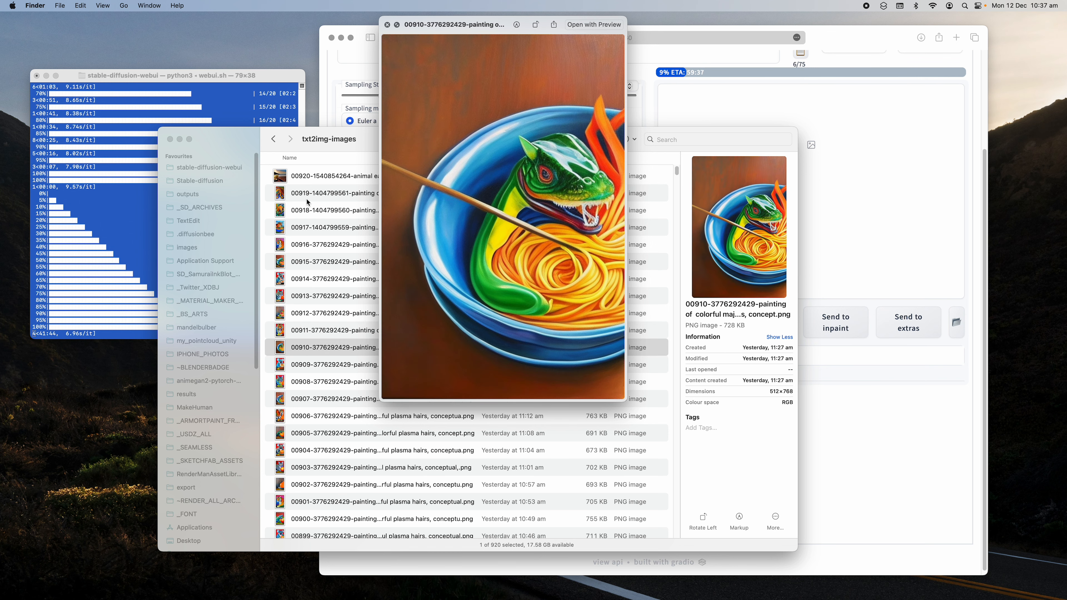
- Go back up the file list to the newest image, the koala eating food by the beach, and enlarge its preview
{"action": "key", "text": "Up"}
{"action": "key", "text": "Up"}
{"action": "key", "text": "Up"}
{"action": "key", "text": "Up"}
{"action": "key", "text": "Up"}
{"action": "key", "text": "Up"}
{"action": "key", "text": "Up"}
{"action": "key", "text": "Up"}
{"action": "key", "text": "Up"}
{"action": "key", "text": "Up"}
{"action": "key", "text": "Up"}
{"action": "key", "text": "Up"}
{"action": "key", "text": "Up"}
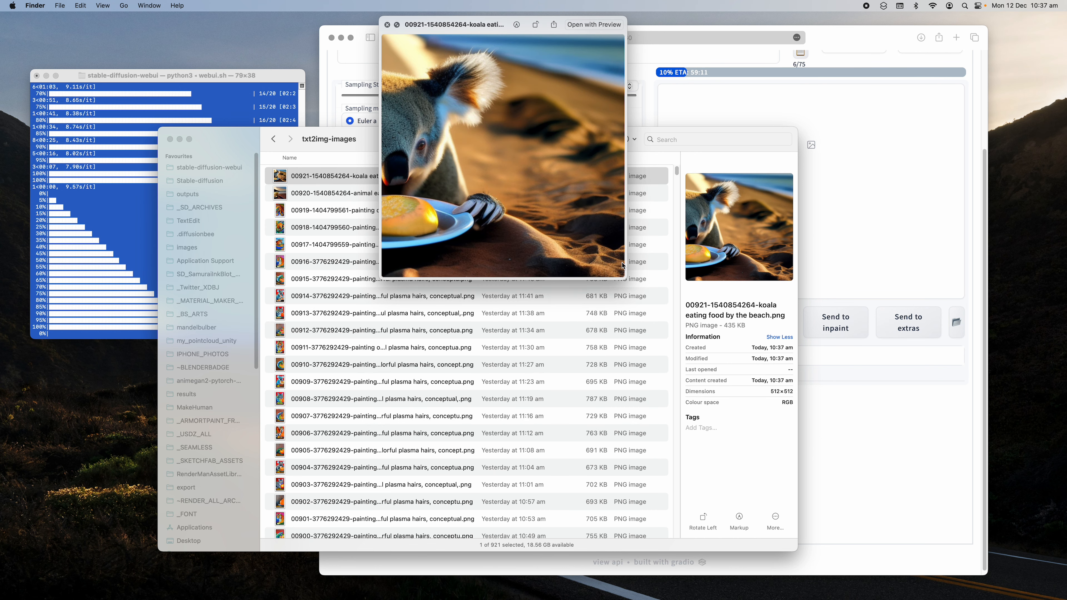
{"action": "left_click_drag", "start_coordinate": [626, 274], "coordinate": [681, 357]}
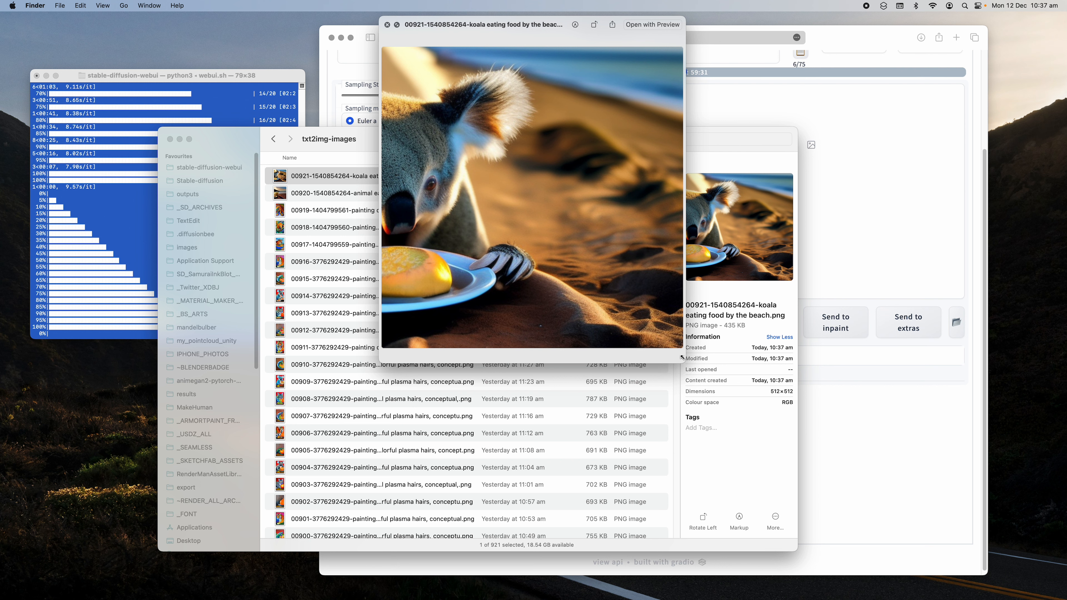
- Return to the web UI and compare the Y values with the X values of the X/Y plot
{"action": "left_click", "coordinate": [806, 42]}
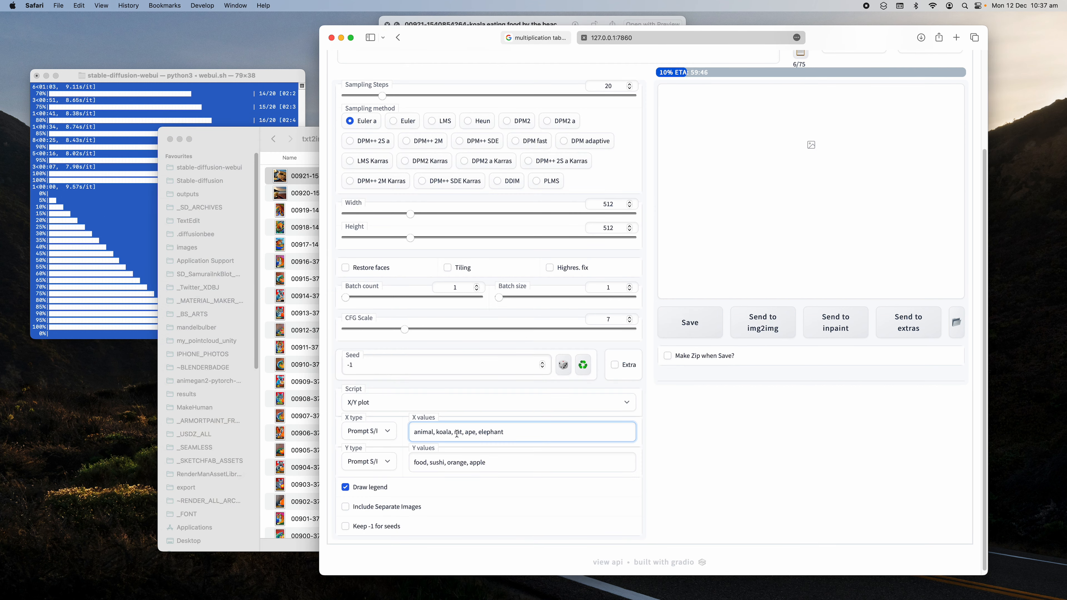
{"action": "left_click", "coordinate": [440, 463]}
{"action": "left_click_drag", "start_coordinate": [487, 463], "coordinate": [483, 463]}
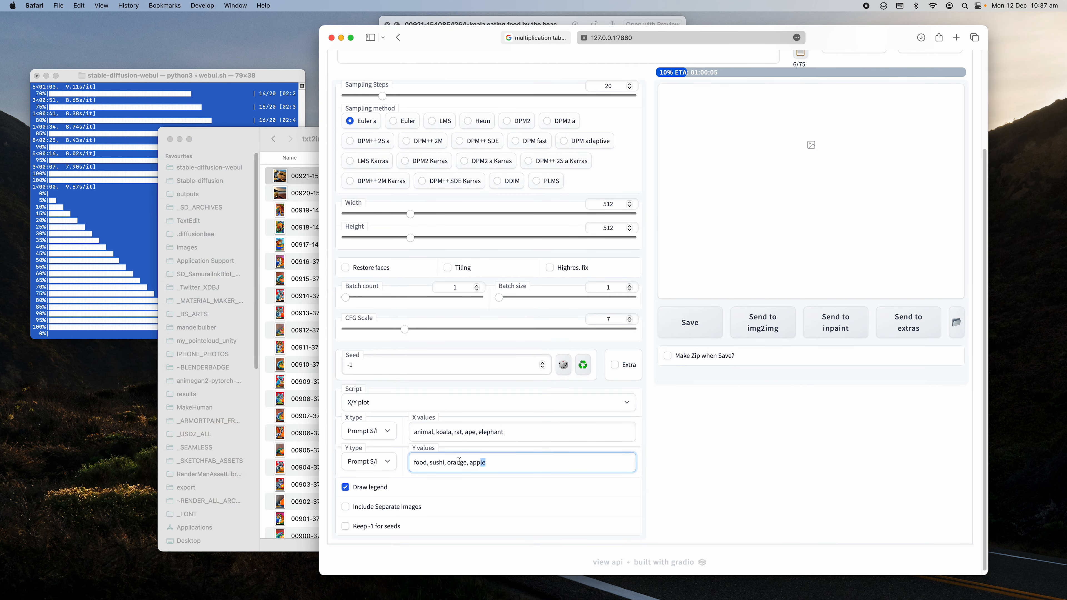
{"action": "left_click_drag", "start_coordinate": [414, 462], "coordinate": [419, 462]}
{"action": "left_click", "coordinate": [428, 431]}
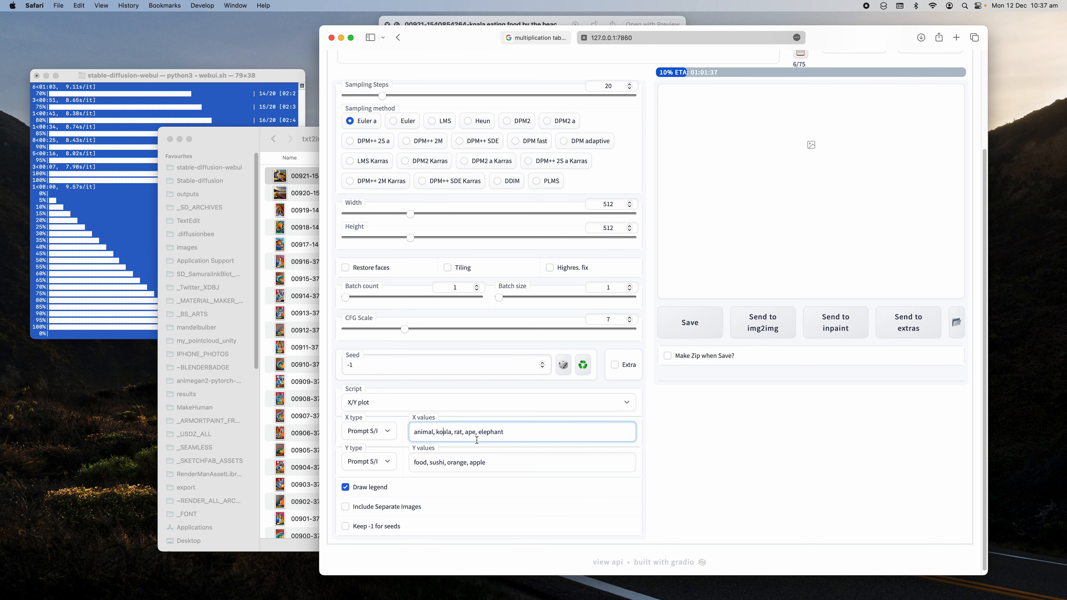
- Switch to Blender, show the whole prompt node chain, and widen the node editor slightly
{"action": "key", "text": "ctrl+Right"}
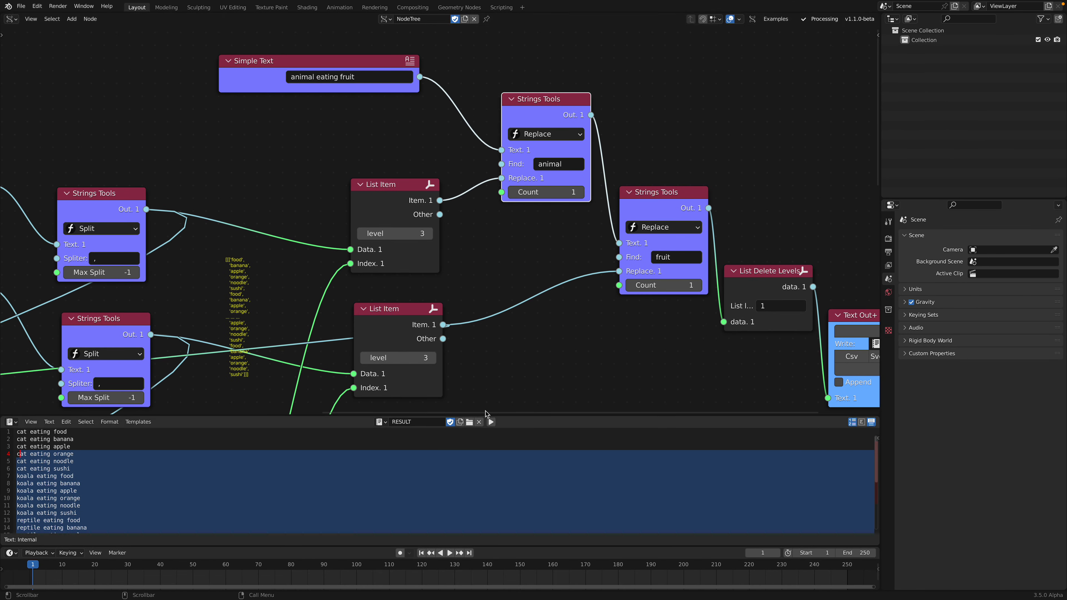
{"action": "middle_click_drag", "start_coordinate": [541, 343], "coordinate": [546, 283]}
{"action": "scroll", "coordinate": [521, 303], "scroll_direction": "down", "scroll_amount": 2}
{"action": "scroll", "coordinate": [522, 297], "scroll_direction": "up", "scroll_amount": 1}
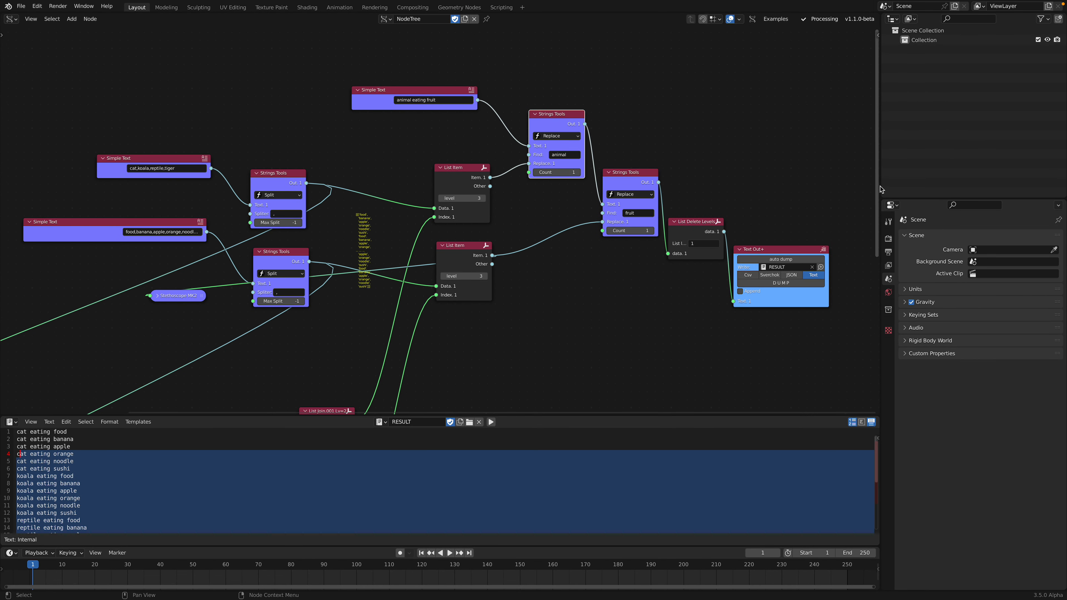
{"action": "scroll", "coordinate": [800, 142], "scroll_direction": "left", "scroll_amount": 3}
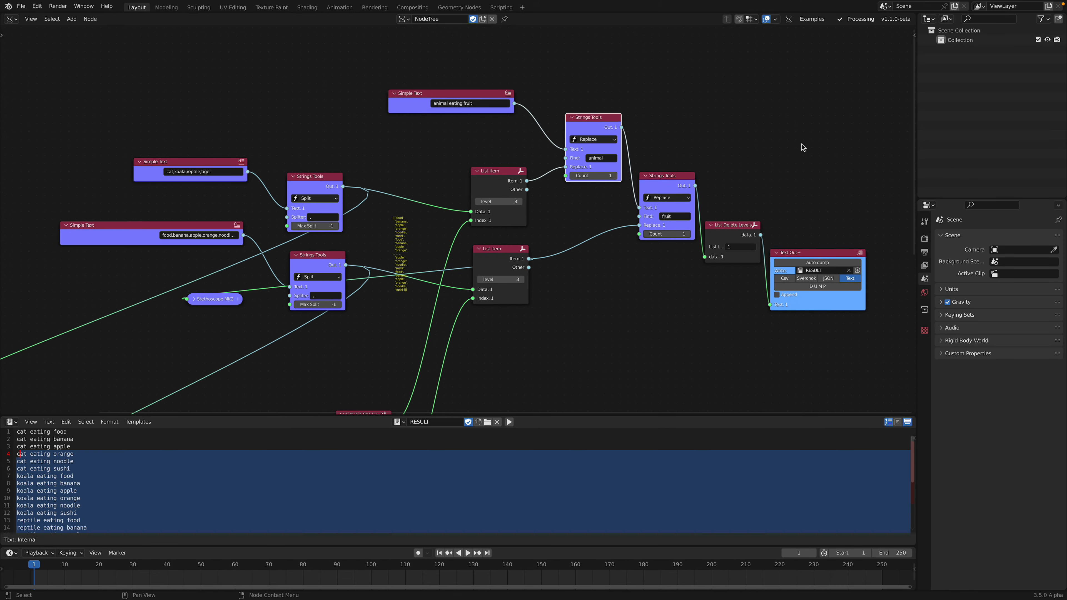
- Return to the txt2img-images folder in Finder, close the koala preview, and compare the koala and generic animal beach images
{"action": "key", "text": "ctrl+Left"}
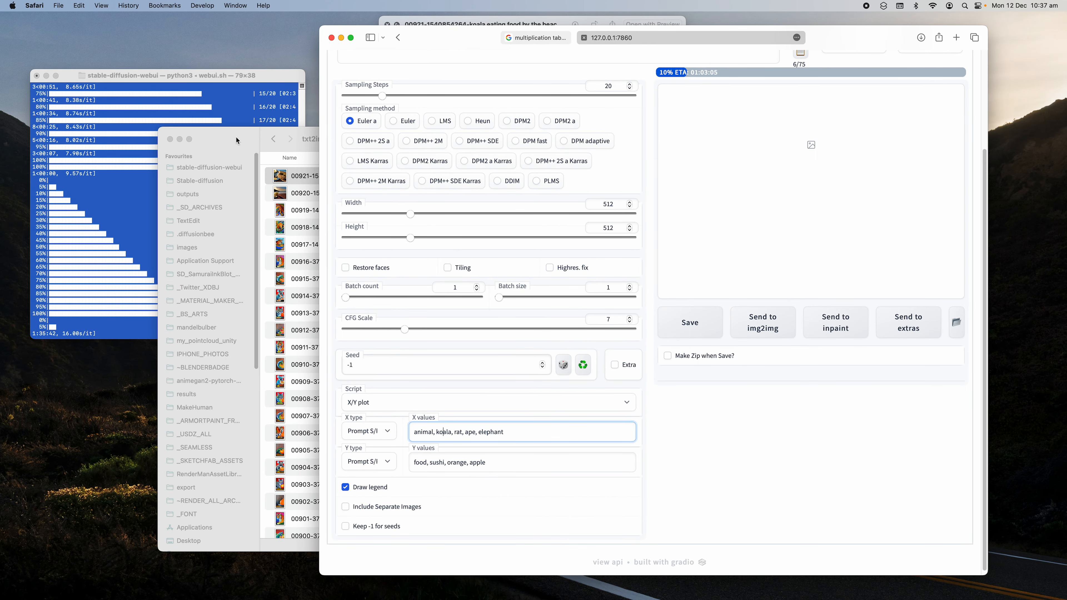
{"action": "left_click", "coordinate": [236, 141]}
{"action": "key", "text": "space"}
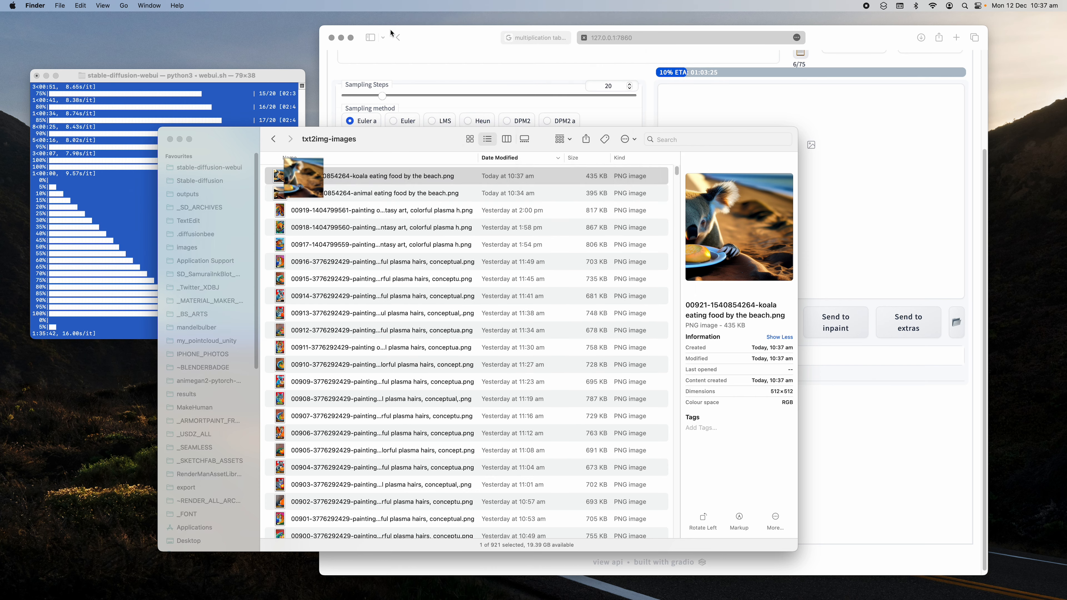
{"action": "key", "text": "Down"}
{"action": "key", "text": "Up"}
{"action": "key", "text": "Down"}
{"action": "key", "text": "Up"}
{"action": "key", "text": "Down"}
{"action": "key", "text": "Up"}
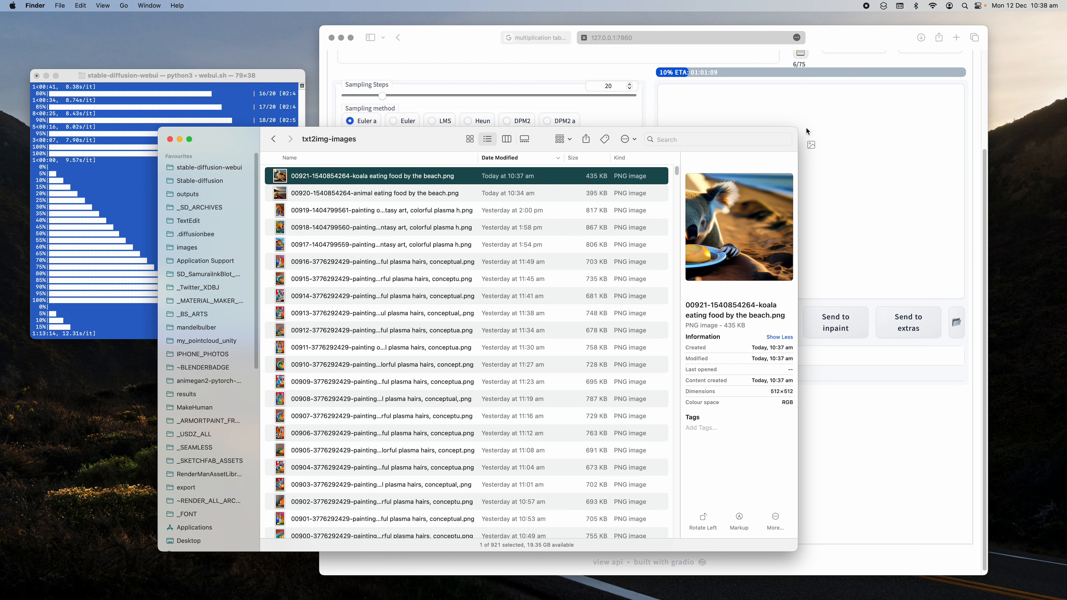
- Make the txt2img-images window taller and reposition it over the web UI
{"action": "left_click_drag", "start_coordinate": [791, 128], "coordinate": [793, 61]}
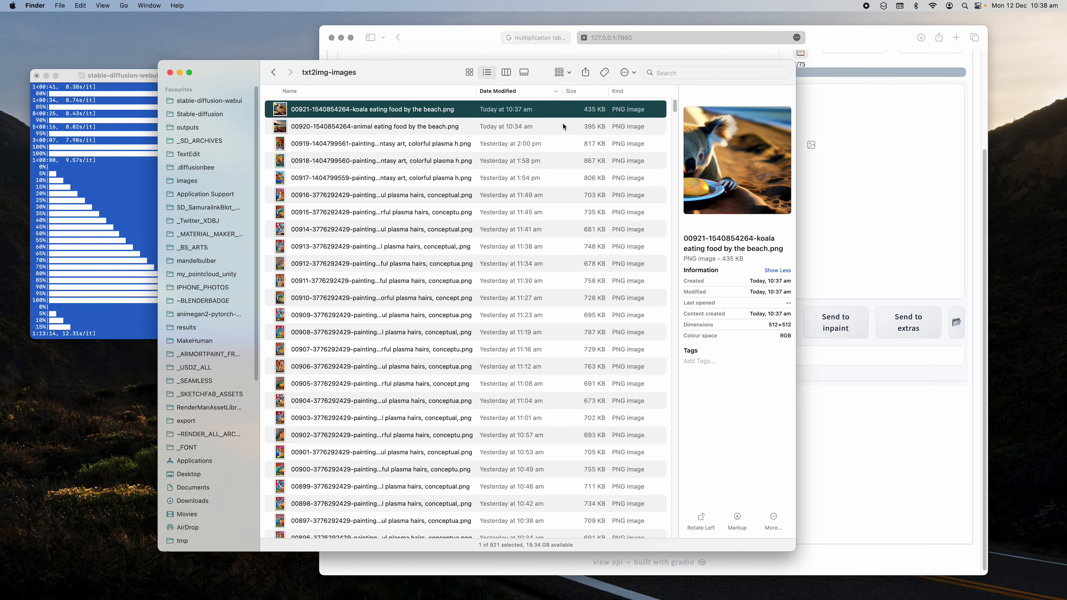
{"action": "left_click_drag", "start_coordinate": [214, 79], "coordinate": [239, 91]}
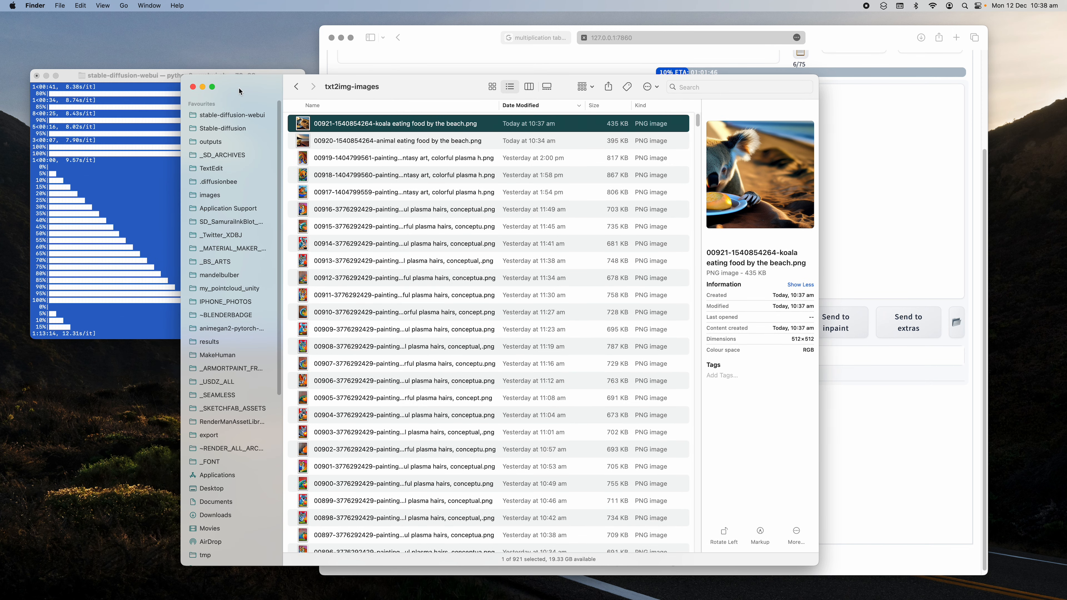
- Bring Terminal forward to check the image generation progress, and return to the Sverchok node tree in Blender
{"action": "left_click", "coordinate": [156, 185]}
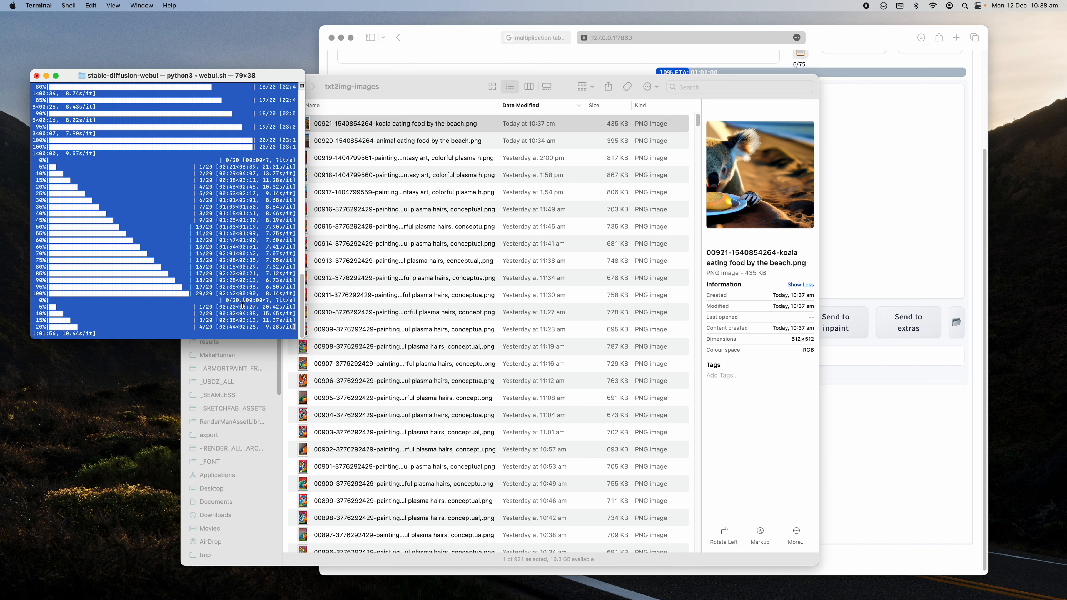
{"action": "left_click_drag", "start_coordinate": [239, 314], "coordinate": [249, 325]}
{"action": "left_click", "coordinate": [236, 299]}
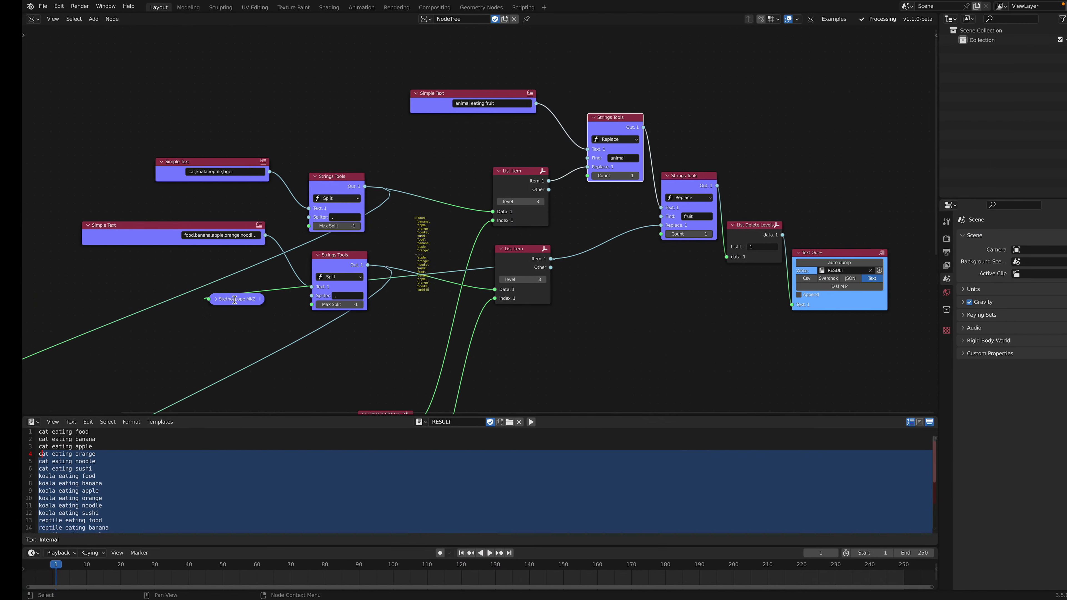
{"action": "middle_click_drag", "start_coordinate": [472, 267], "coordinate": [493, 257]}
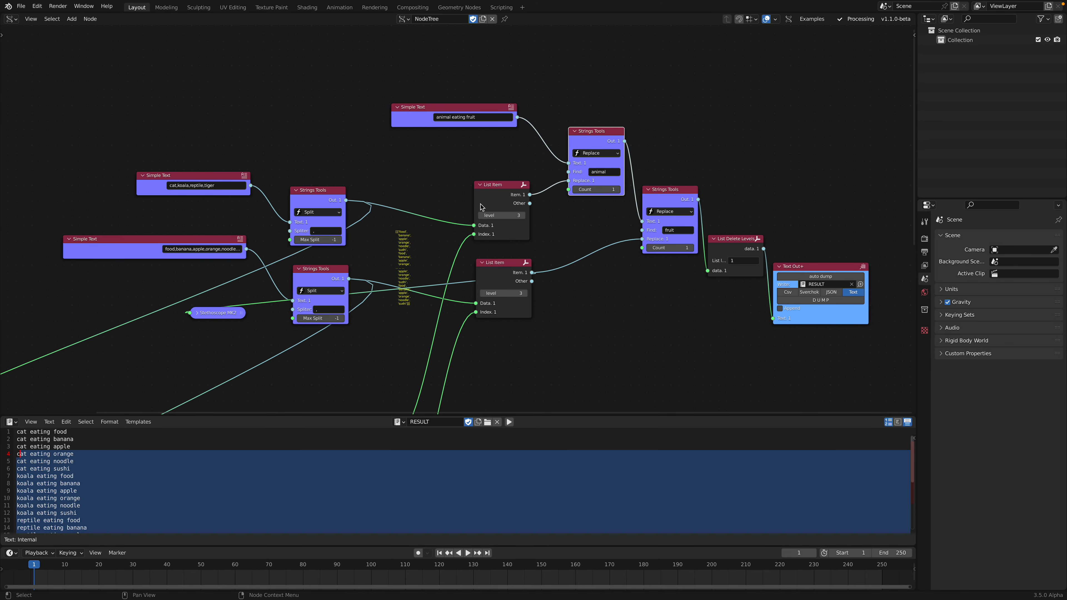
- Shift the Simple Text node holding "animal eating fruit" slightly towards the Replace nodes it feeds
{"action": "scroll", "coordinate": [471, 203], "scroll_direction": "up", "scroll_amount": 1}
{"action": "scroll", "coordinate": [441, 124], "scroll_direction": "up", "scroll_amount": 1}
{"action": "scroll", "coordinate": [441, 124], "scroll_direction": "up", "scroll_amount": 1}
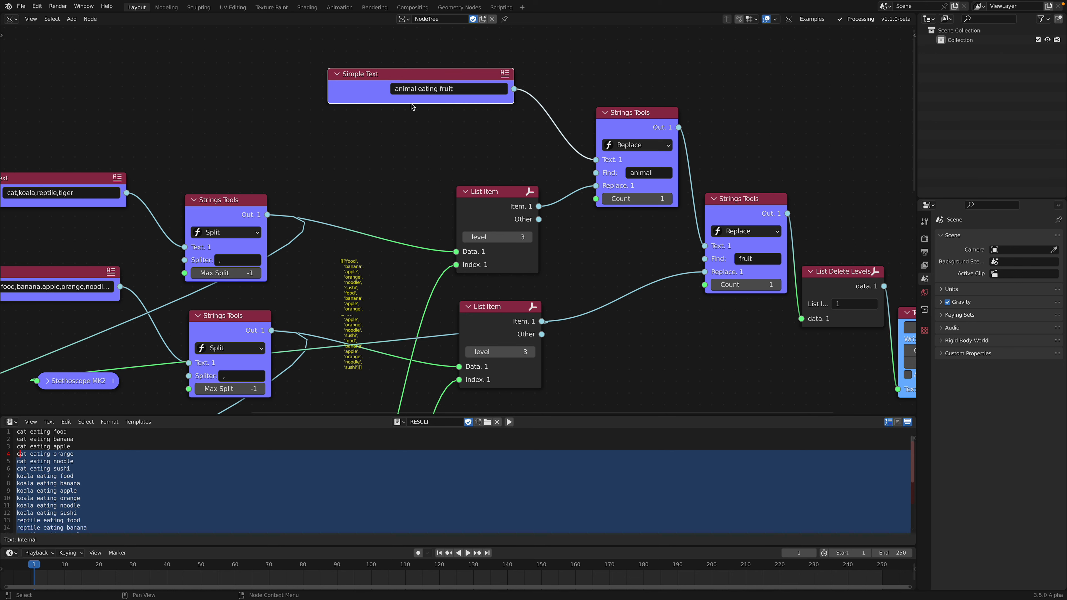
{"action": "middle_click_drag", "start_coordinate": [476, 104], "coordinate": [446, 106]}
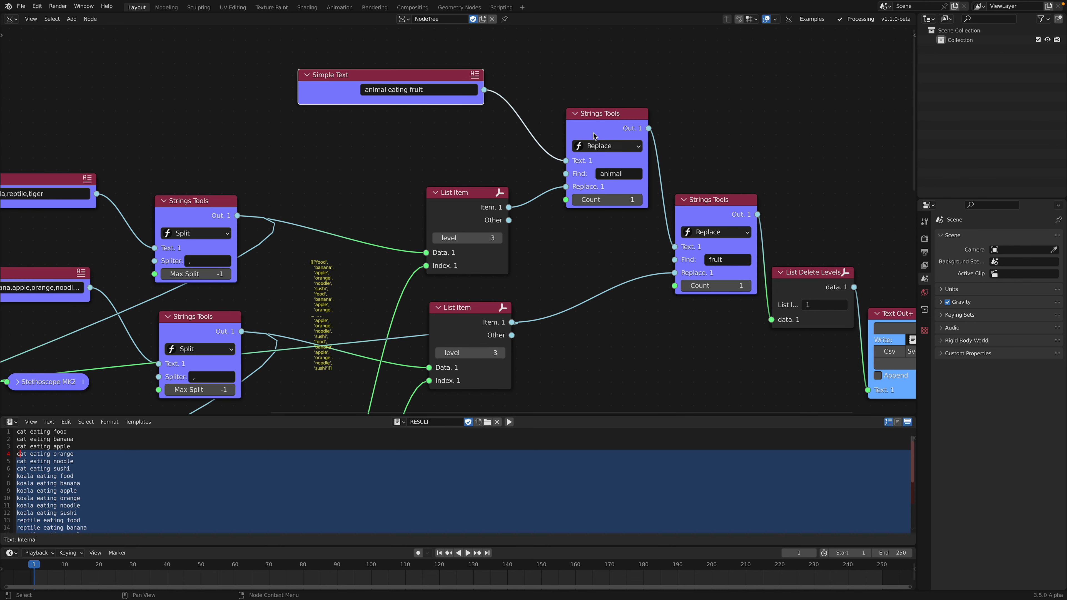
{"action": "left_click_drag", "start_coordinate": [395, 79], "coordinate": [405, 87]}
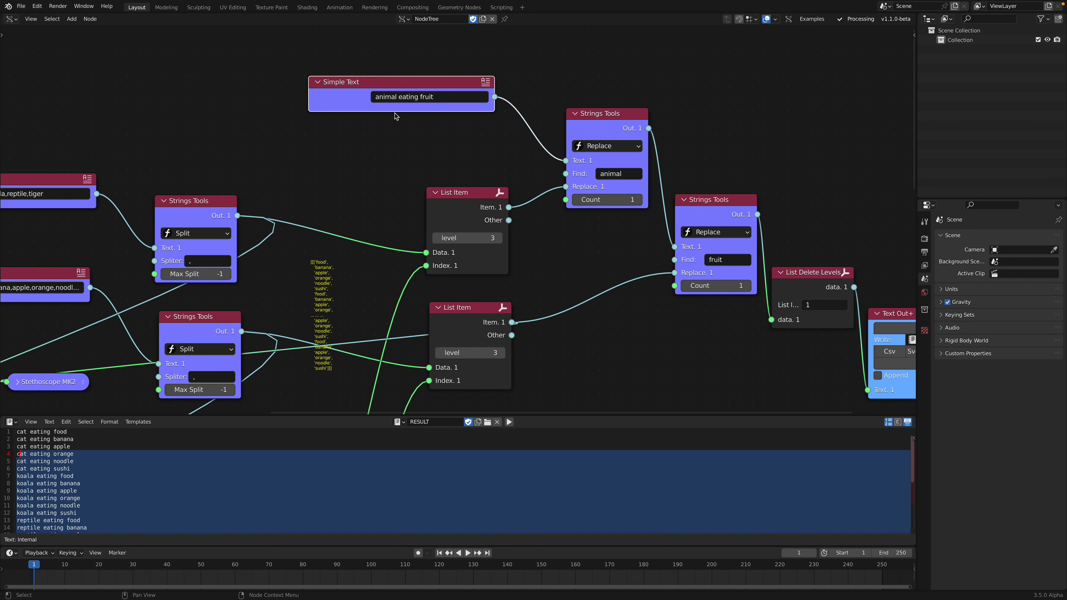
- Link the upper List Item's Item output to the Stethoscope MK2 node and examine how the animal list feeds the Replace chain
{"action": "scroll", "coordinate": [417, 260], "scroll_direction": "down", "scroll_amount": 1}
{"action": "middle_click_drag", "start_coordinate": [348, 245], "coordinate": [438, 223]}
{"action": "scroll", "coordinate": [472, 240], "scroll_direction": "up", "scroll_amount": 2}
{"action": "middle_click_drag", "start_coordinate": [436, 283], "coordinate": [444, 227]}
{"action": "scroll", "coordinate": [426, 187], "scroll_direction": "up", "scroll_amount": 1}
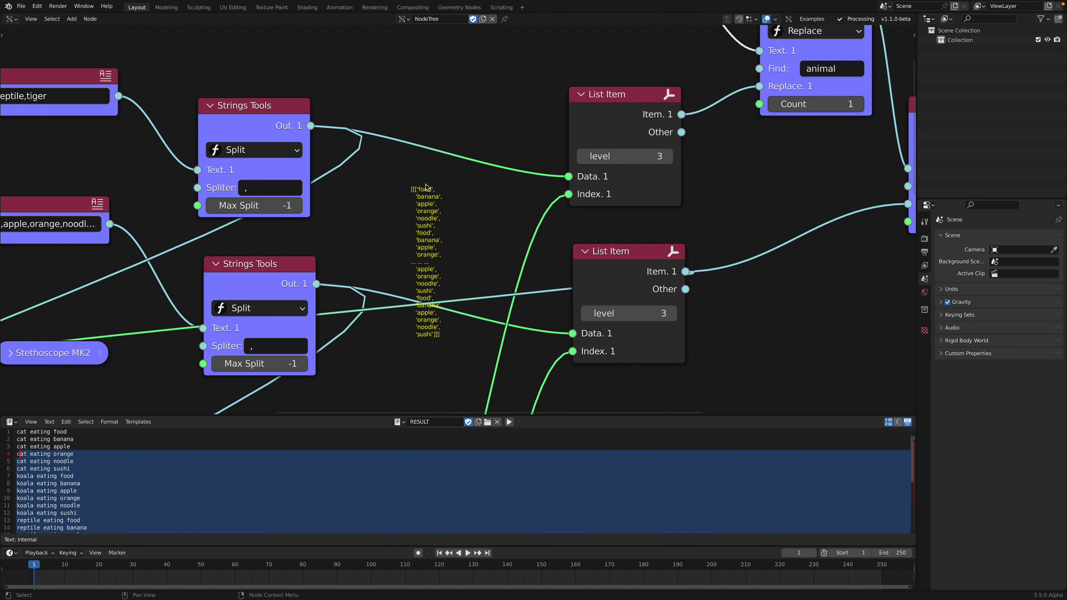
{"action": "scroll", "coordinate": [321, 213], "scroll_direction": "down", "scroll_amount": 1}
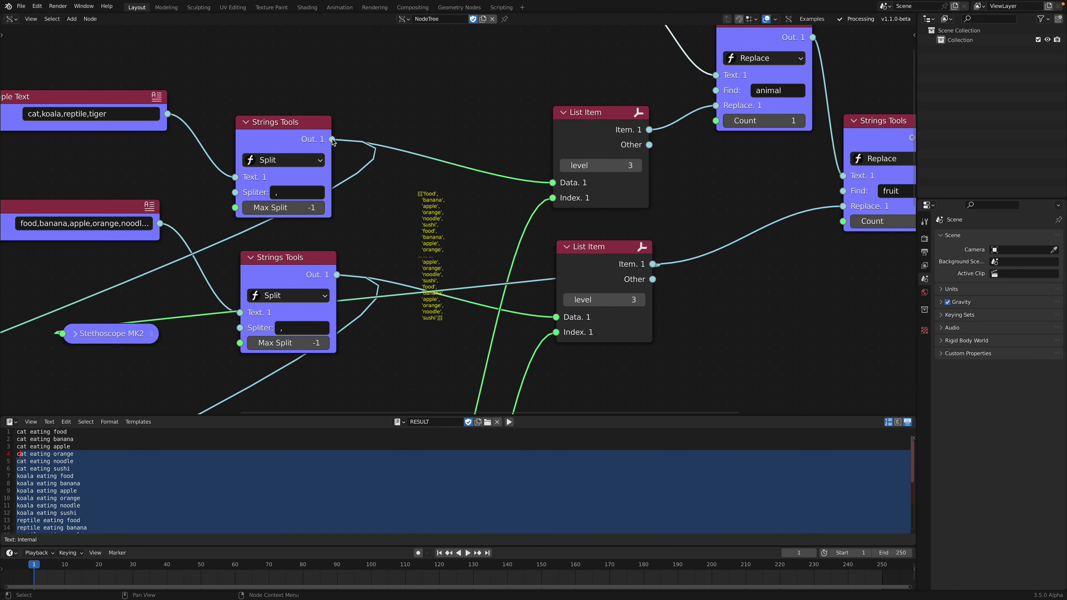
{"action": "left_click_drag", "start_coordinate": [649, 131], "coordinate": [62, 334]}
{"action": "scroll", "coordinate": [418, 220], "scroll_direction": "up", "scroll_amount": 3}
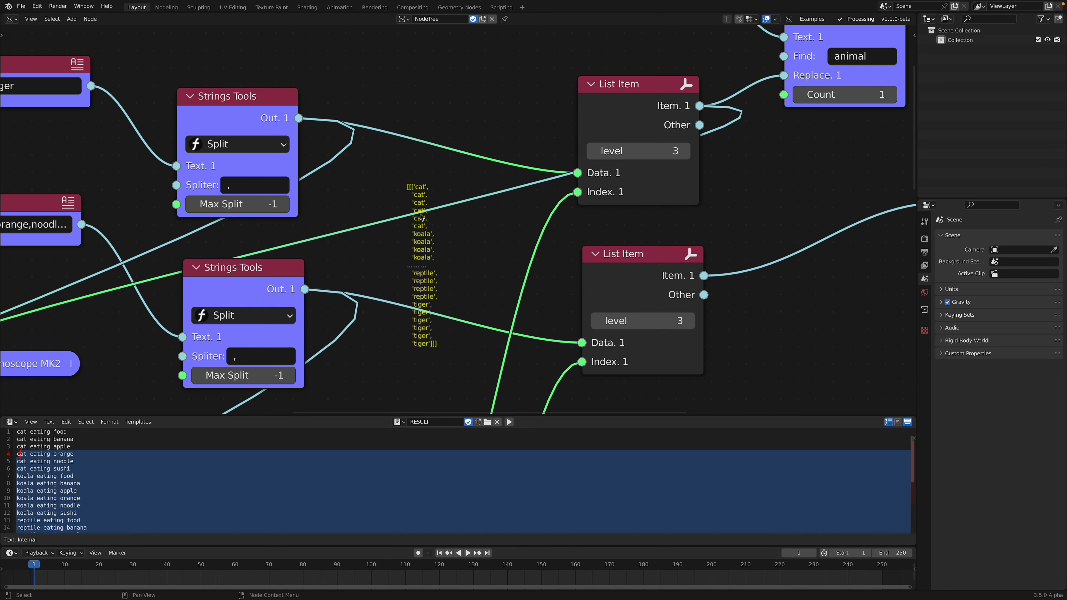
{"action": "scroll", "coordinate": [417, 220], "scroll_direction": "down", "scroll_amount": 4}
{"action": "middle_click_drag", "start_coordinate": [466, 231], "coordinate": [307, 327]}
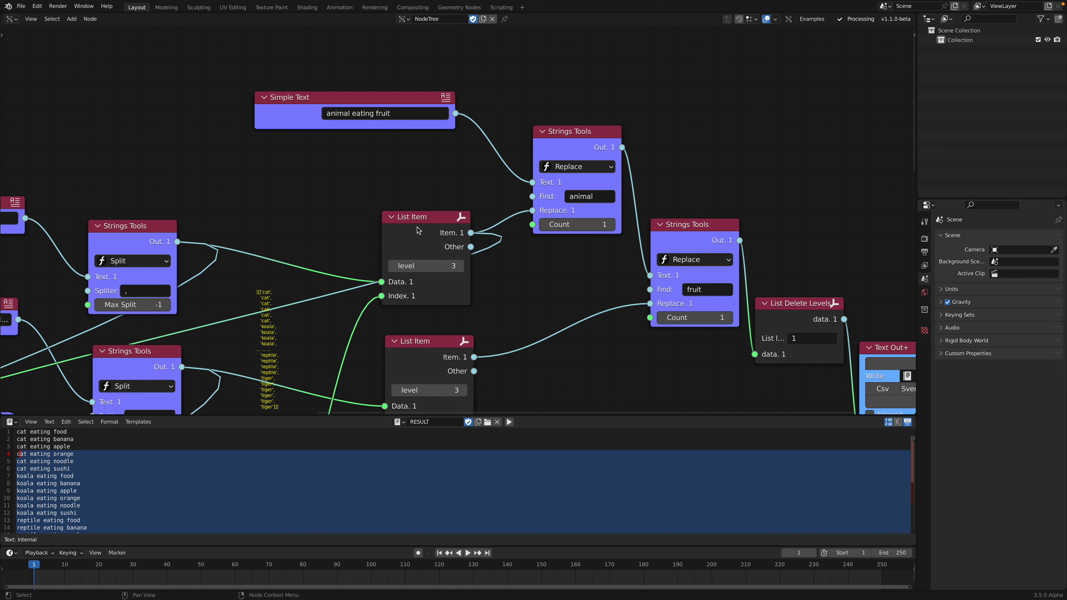
{"action": "middle_click_drag", "start_coordinate": [703, 242], "coordinate": [689, 178]}
{"action": "middle_click_drag", "start_coordinate": [461, 111], "coordinate": [469, 149]}
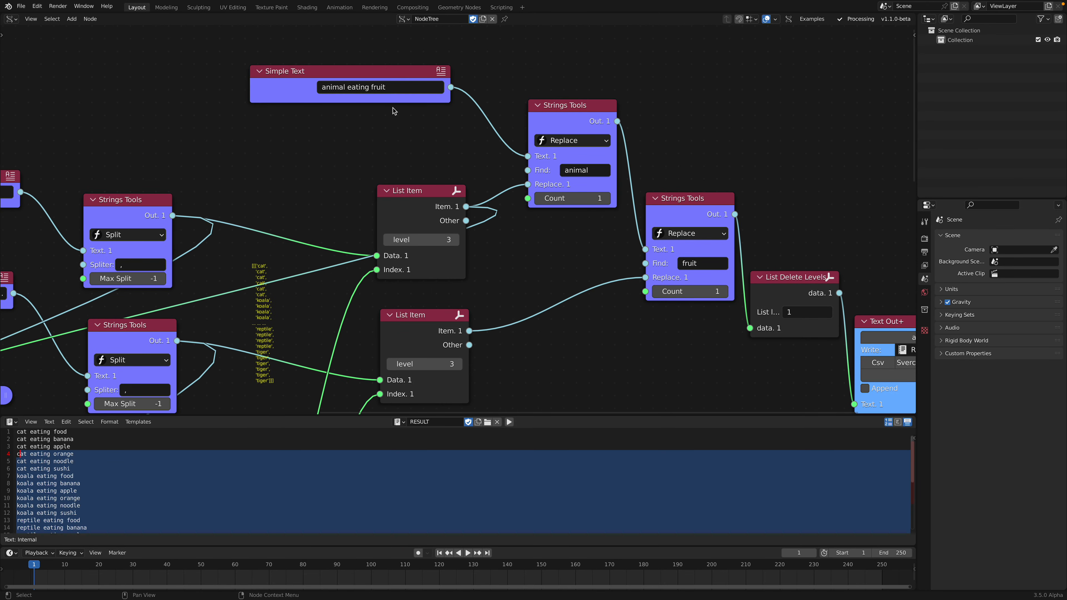
{"action": "middle_click_drag", "start_coordinate": [403, 260], "coordinate": [472, 197]}
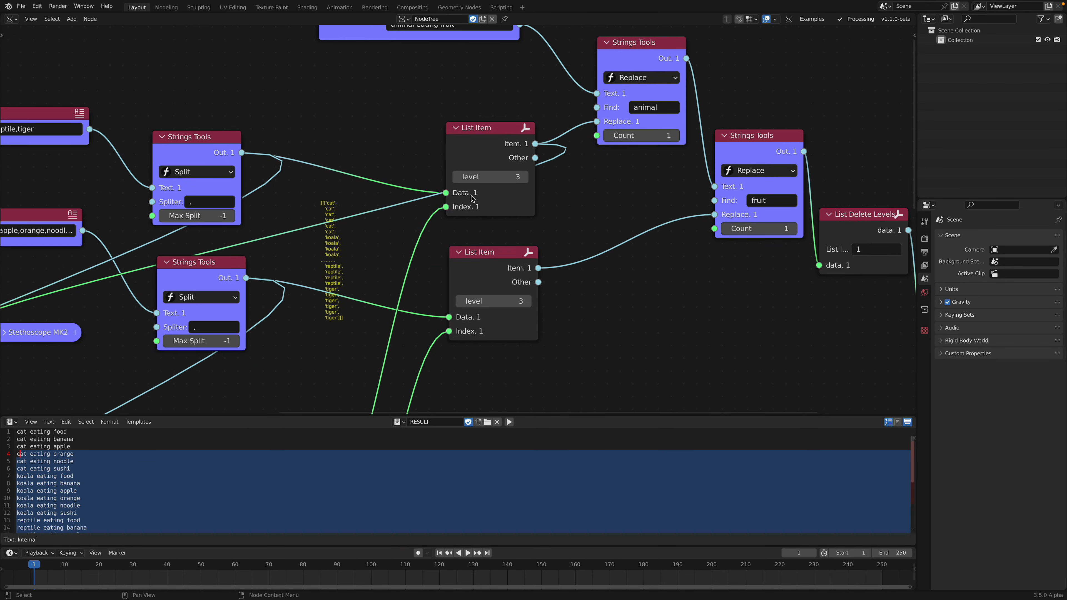
- Link the lower Split node's output to the Stethoscope MK2 node and inspect the split food list
{"action": "scroll", "coordinate": [223, 273], "scroll_direction": "up", "scroll_amount": 2}
{"action": "middle_click_drag", "start_coordinate": [324, 262], "coordinate": [410, 219]}
{"action": "scroll", "coordinate": [403, 172], "scroll_direction": "up", "scroll_amount": 3}
{"action": "middle_click_drag", "start_coordinate": [306, 297], "coordinate": [459, 258]}
{"action": "scroll", "coordinate": [459, 259], "scroll_direction": "down", "scroll_amount": 2}
{"action": "left_click", "coordinate": [420, 217]}
{"action": "left_click_drag", "start_coordinate": [420, 217], "coordinate": [100, 287]}
{"action": "scroll", "coordinate": [311, 285], "scroll_direction": "down", "scroll_amount": 3}
{"action": "middle_click_drag", "start_coordinate": [449, 244], "coordinate": [255, 301]}
{"action": "scroll", "coordinate": [254, 302], "scroll_direction": "up", "scroll_amount": 3}
{"action": "scroll", "coordinate": [255, 300], "scroll_direction": "up", "scroll_amount": 2}
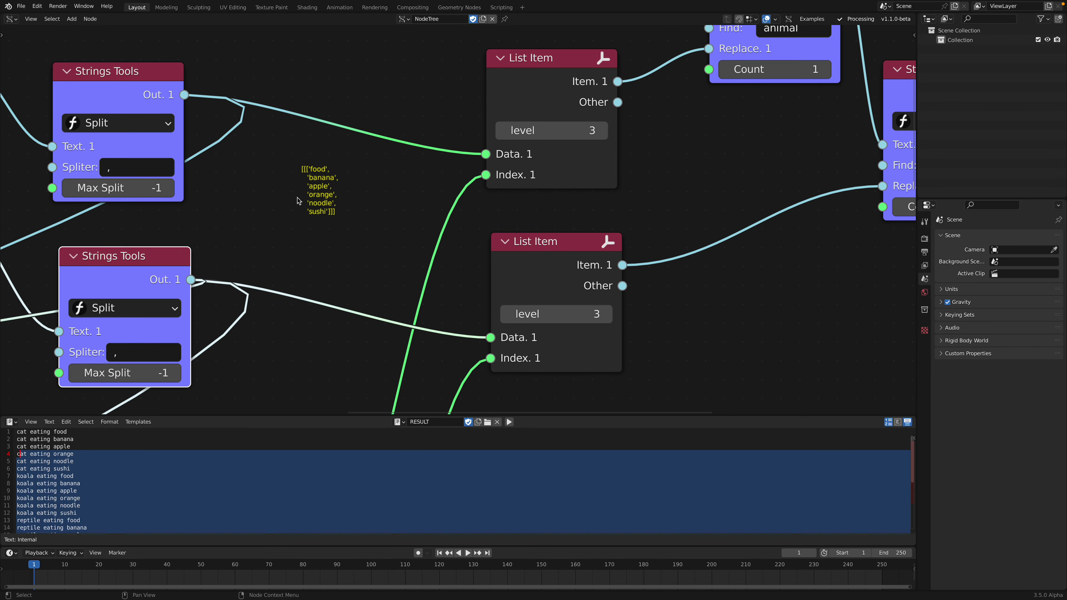
- Link the lower List Item's Item output to the Stethoscope MK2 node to inspect the cross-referenced food list
{"action": "scroll", "coordinate": [313, 182], "scroll_direction": "up", "scroll_amount": 1}
{"action": "scroll", "coordinate": [376, 239], "scroll_direction": "down", "scroll_amount": 2}
{"action": "scroll", "coordinate": [375, 238], "scroll_direction": "down", "scroll_amount": 2}
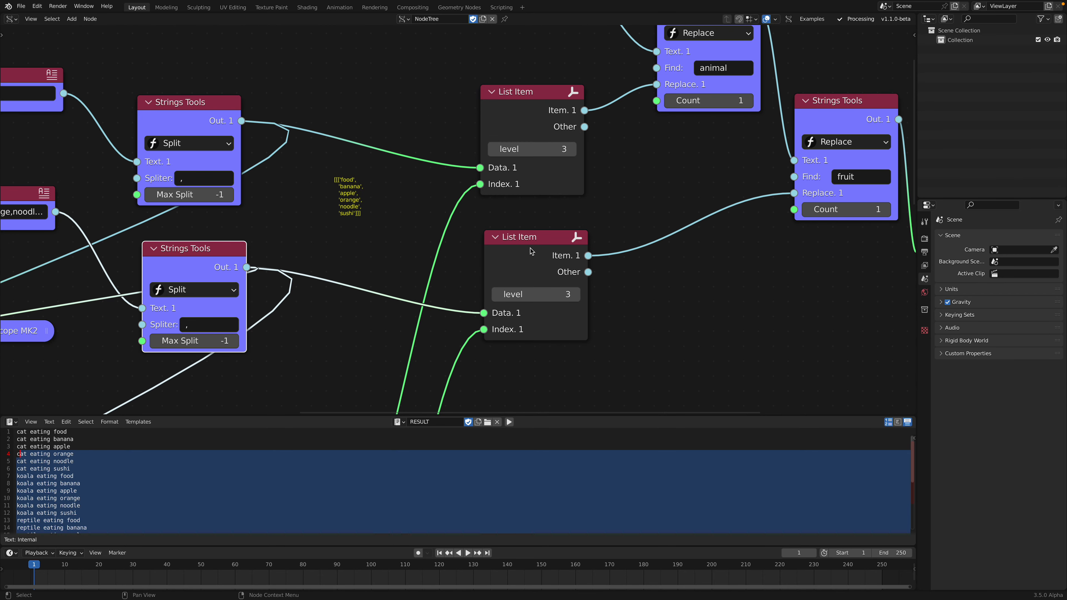
{"action": "scroll", "coordinate": [587, 257], "scroll_direction": "down", "scroll_amount": 1}
{"action": "middle_click_drag", "start_coordinate": [492, 252], "coordinate": [579, 250]}
{"action": "left_click_drag", "start_coordinate": [666, 251], "coordinate": [71, 321]}
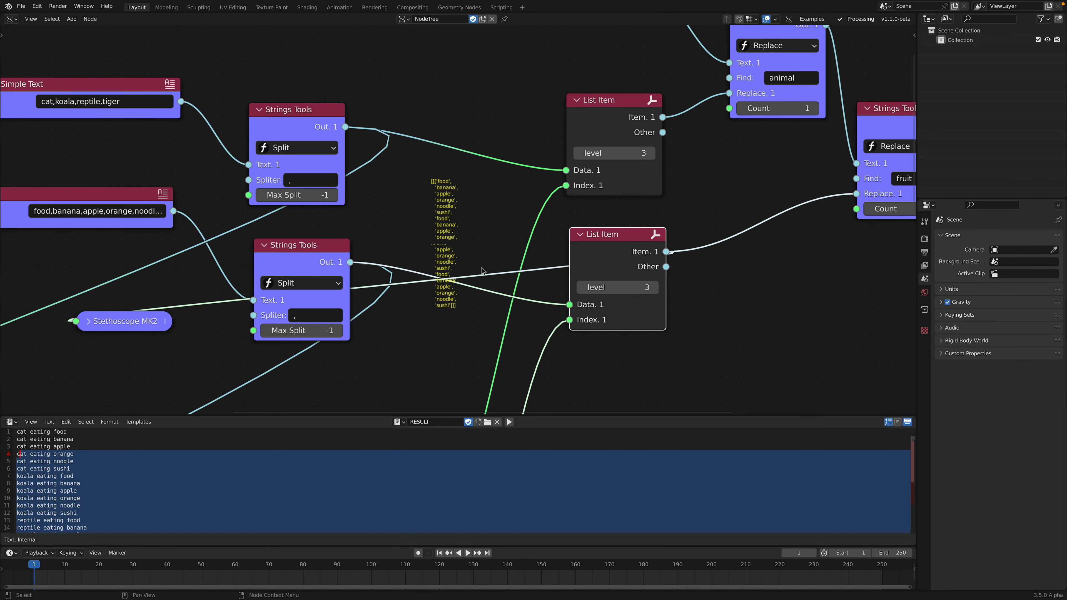
- Handwrite the annotation "X/Y plot" in the empty area below the Text Out+ node
{"action": "middle_click_drag", "start_coordinate": [574, 268], "coordinate": [409, 262]}
{"action": "scroll", "coordinate": [409, 262], "scroll_direction": "down", "scroll_amount": 1}
{"action": "scroll", "coordinate": [496, 290], "scroll_direction": "down", "scroll_amount": 1}
{"action": "middle_click_drag", "start_coordinate": [501, 292], "coordinate": [328, 202]}
{"action": "scroll", "coordinate": [347, 211], "scroll_direction": "down", "scroll_amount": 2}
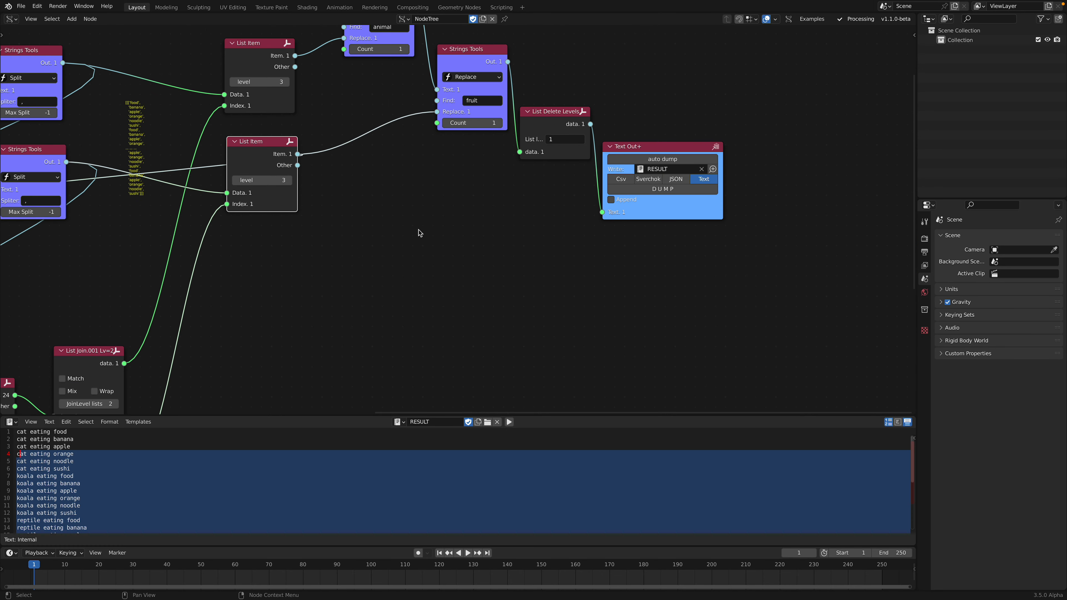
{"action": "right_click_drag", "start_coordinate": [414, 264], "coordinate": [419, 290], "text": "ctrl"}
{"action": "mouse_move", "coordinate": [474, 269]}
{"action": "left_mouse_down"}
{"action": "mouse_move", "coordinate": [428, 327]}
{"action": "mouse_move", "coordinate": [493, 332]}
{"action": "left_mouse_up"}
{"action": "mouse_move", "coordinate": [521, 289]}
{"action": "left_mouse_down"}
{"action": "mouse_move", "coordinate": [521, 327]}
{"action": "mouse_move", "coordinate": [527, 290]}
{"action": "mouse_move", "coordinate": [548, 299]}
{"action": "mouse_move", "coordinate": [594, 279]}
{"action": "left_mouse_up"}
{"action": "left_click_drag", "start_coordinate": [579, 269], "coordinate": [583, 299]}
- Sketch a grid diagram beside the "X/Y plot" note, with a horizontal arrow, a vertical line and rows of circles
{"action": "scroll", "coordinate": [594, 294], "scroll_direction": "down", "scroll_amount": 5}
{"action": "middle_click_drag", "start_coordinate": [599, 313], "coordinate": [384, 288]}
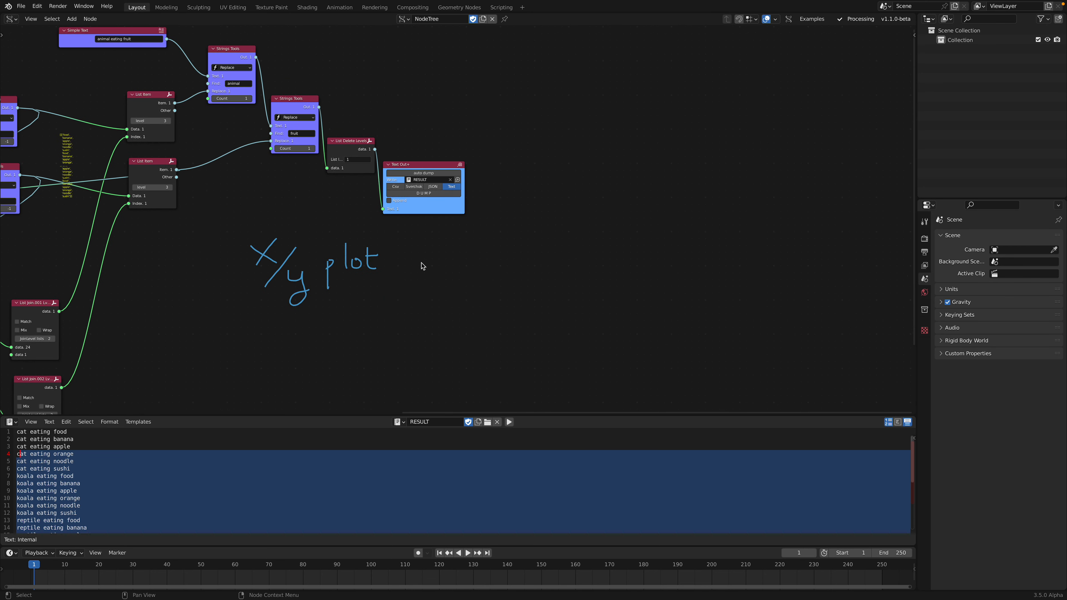
{"action": "left_click_drag", "start_coordinate": [421, 262], "coordinate": [655, 256]}
{"action": "mouse_move", "coordinate": [446, 267]}
{"action": "left_mouse_down"}
{"action": "mouse_move", "coordinate": [567, 254]}
{"action": "mouse_move", "coordinate": [638, 262]}
{"action": "mouse_move", "coordinate": [612, 284]}
{"action": "mouse_move", "coordinate": [438, 337]}
{"action": "mouse_move", "coordinate": [431, 393]}
{"action": "mouse_move", "coordinate": [464, 382]}
{"action": "left_mouse_up"}
{"action": "left_click_drag", "start_coordinate": [496, 275], "coordinate": [586, 282]}
{"action": "mouse_move", "coordinate": [470, 320]}
{"action": "left_mouse_down"}
{"action": "mouse_move", "coordinate": [476, 335]}
{"action": "mouse_move", "coordinate": [481, 316]}
{"action": "left_mouse_up"}
{"action": "left_click_drag", "start_coordinate": [513, 315], "coordinate": [533, 315]}
{"action": "left_click_drag", "start_coordinate": [602, 316], "coordinate": [604, 331]}
{"action": "left_click_drag", "start_coordinate": [489, 351], "coordinate": [479, 368]}
{"action": "left_click_drag", "start_coordinate": [545, 362], "coordinate": [583, 357]}
- Widen the List Delete Levels node slightly so its full title fits
{"action": "scroll", "coordinate": [553, 194], "scroll_direction": "up", "scroll_amount": 2}
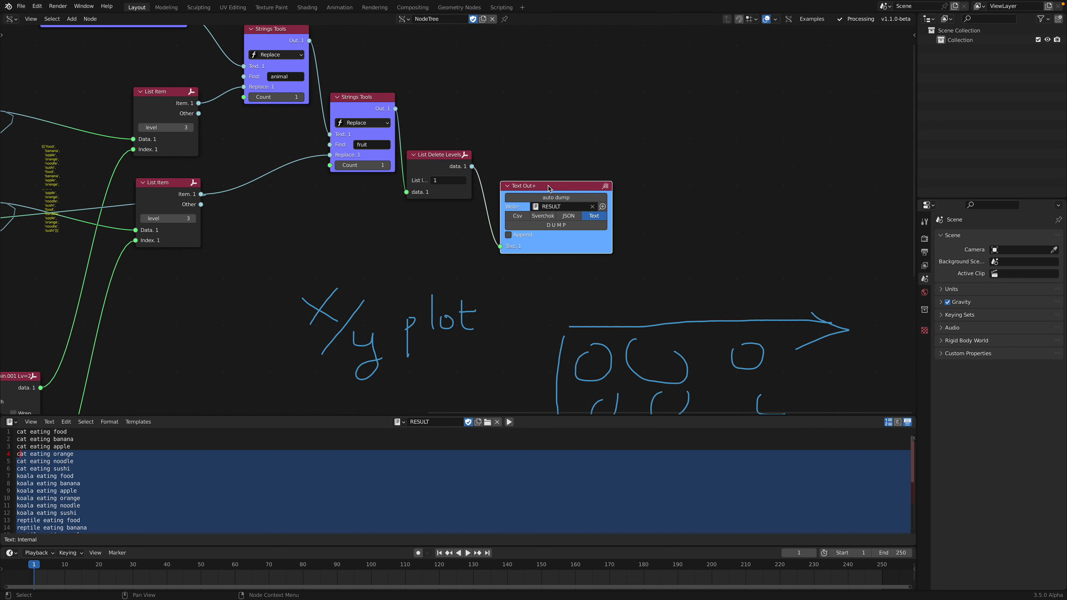
{"action": "scroll", "coordinate": [554, 194], "scroll_direction": "up", "scroll_amount": 2}
{"action": "middle_click_drag", "start_coordinate": [539, 179], "coordinate": [596, 219]}
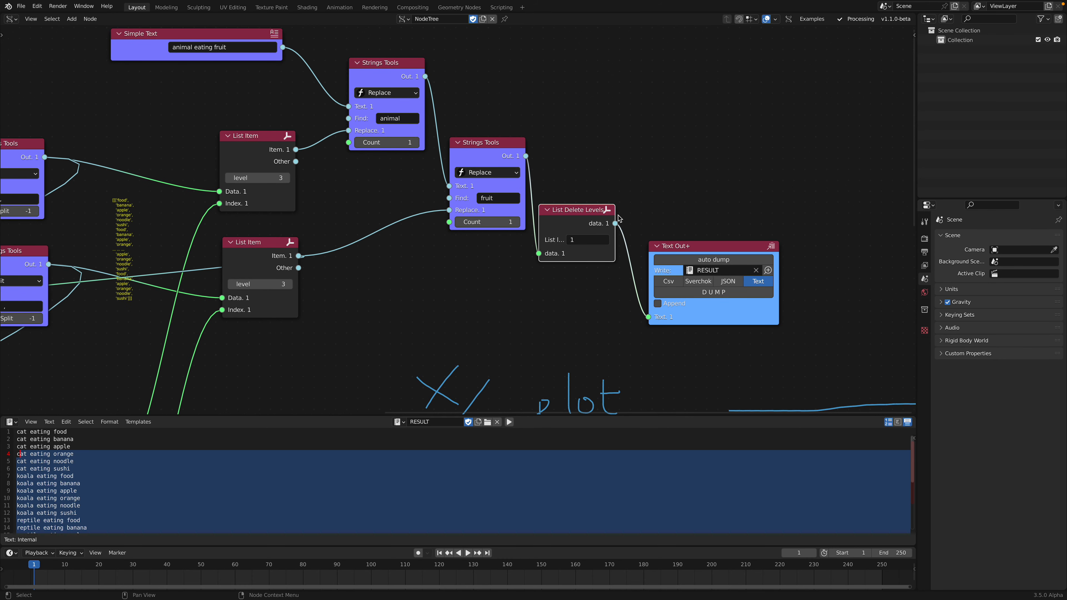
{"action": "left_click_drag", "start_coordinate": [615, 215], "coordinate": [632, 215]}
{"action": "scroll", "coordinate": [582, 223], "scroll_direction": "down", "scroll_amount": 1}
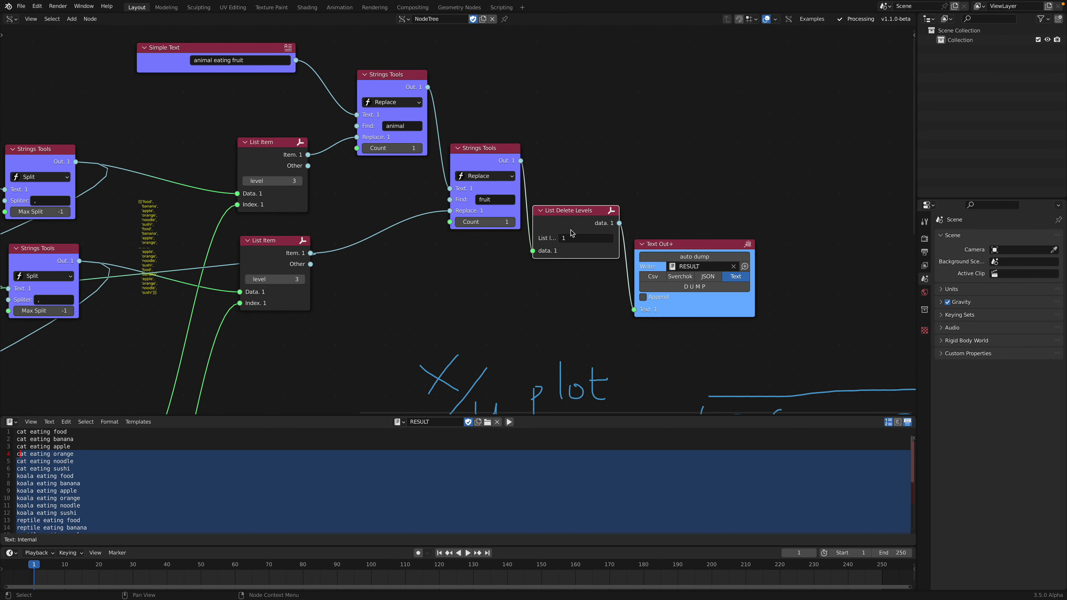
- Enlarge the text editor to show the whole RESULT list, highlight all its prompts, and clear the selection
{"action": "middle_click_drag", "start_coordinate": [572, 233], "coordinate": [564, 166]}
{"action": "left_click_drag", "start_coordinate": [528, 416], "coordinate": [528, 285]}
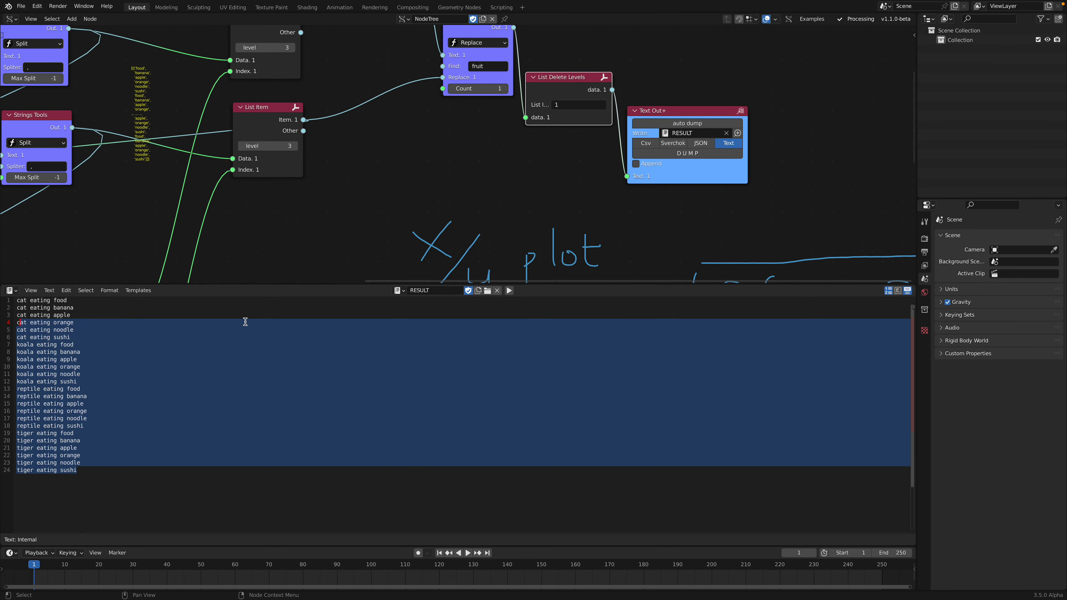
{"action": "left_click_drag", "start_coordinate": [105, 470], "coordinate": [13, 285]}
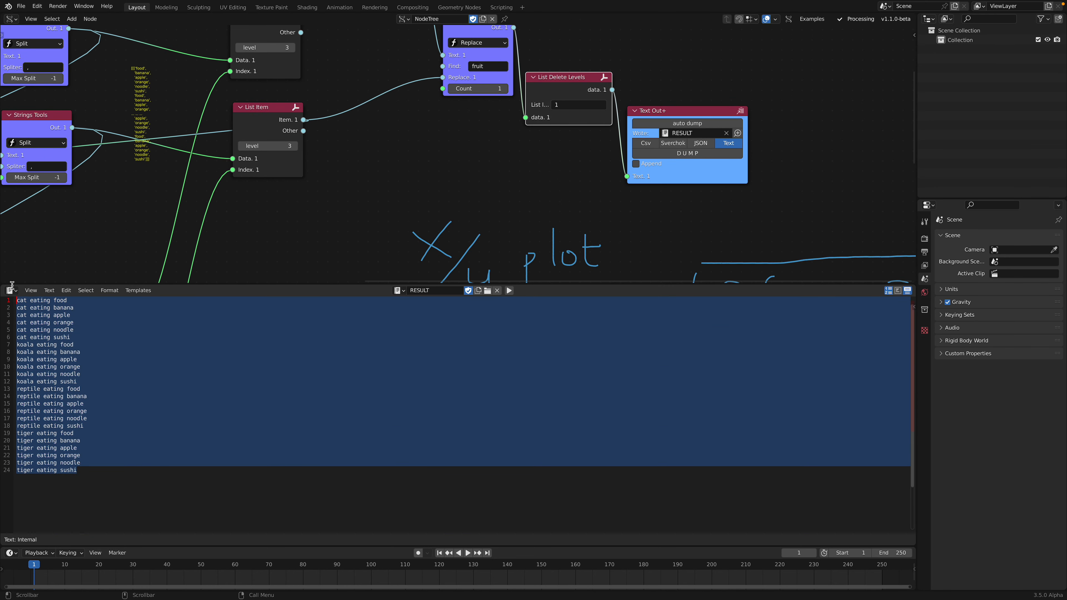
{"action": "left_click", "coordinate": [75, 345]}
{"action": "left_click_drag", "start_coordinate": [96, 475], "coordinate": [16, 299]}
{"action": "left_click", "coordinate": [111, 425]}
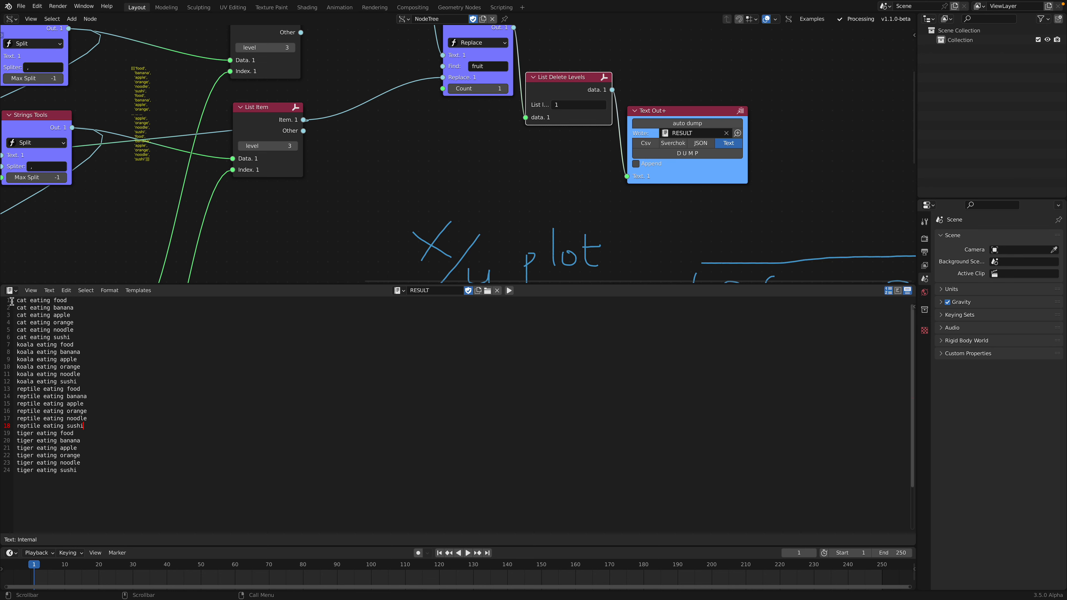
- Go through the RESULT prompts down to "tiger eating sushi" and shrink the text editor to fit the list
{"action": "left_click_drag", "start_coordinate": [81, 307], "coordinate": [96, 338]}
{"action": "left_click_drag", "start_coordinate": [126, 396], "coordinate": [127, 404]}
{"action": "left_click", "coordinate": [123, 471]}
{"action": "left_click_drag", "start_coordinate": [244, 284], "coordinate": [245, 326]}
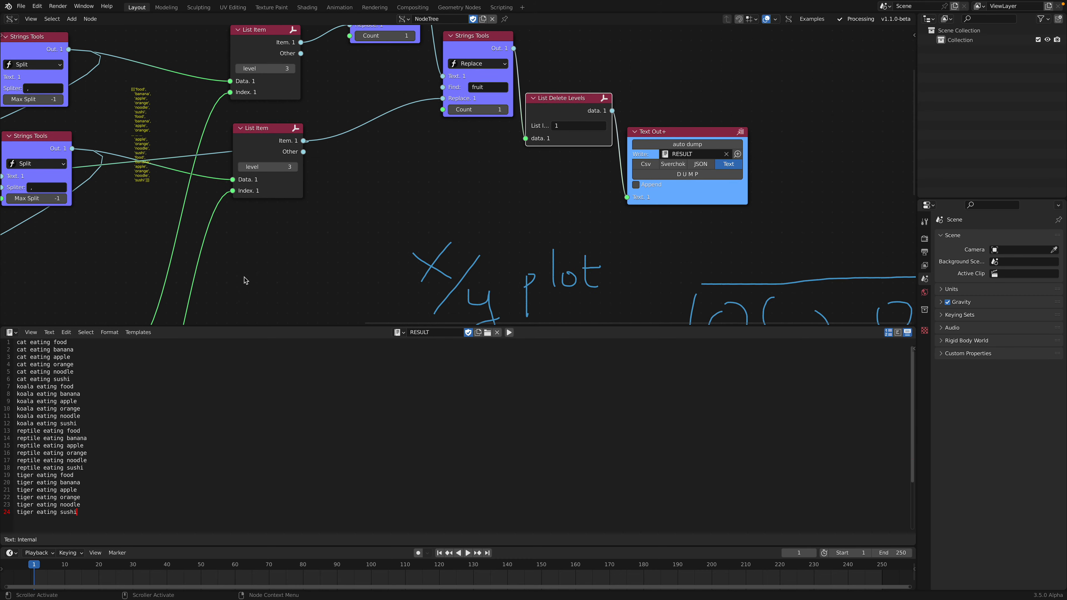
- Switch to the desktop, move the txt2img-images window aside, and compare the animal and koala beach image previews
{"action": "middle_click_drag", "start_coordinate": [253, 279], "coordinate": [282, 281]}
{"action": "key", "text": "ctrl+Left"}
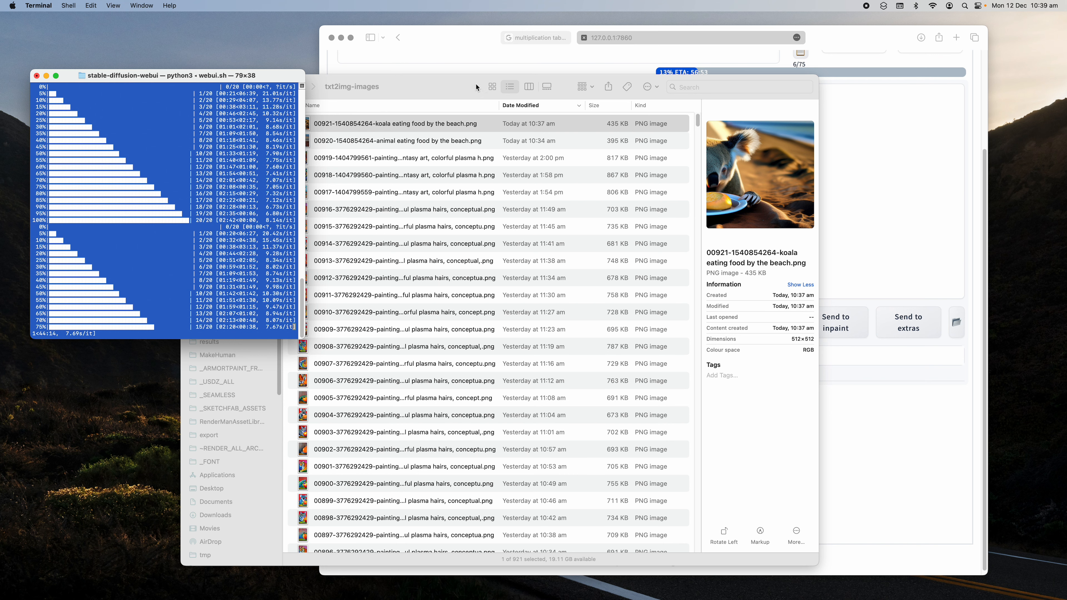
{"action": "left_click_drag", "start_coordinate": [484, 89], "coordinate": [549, 100]}
{"action": "left_click", "coordinate": [503, 151]}
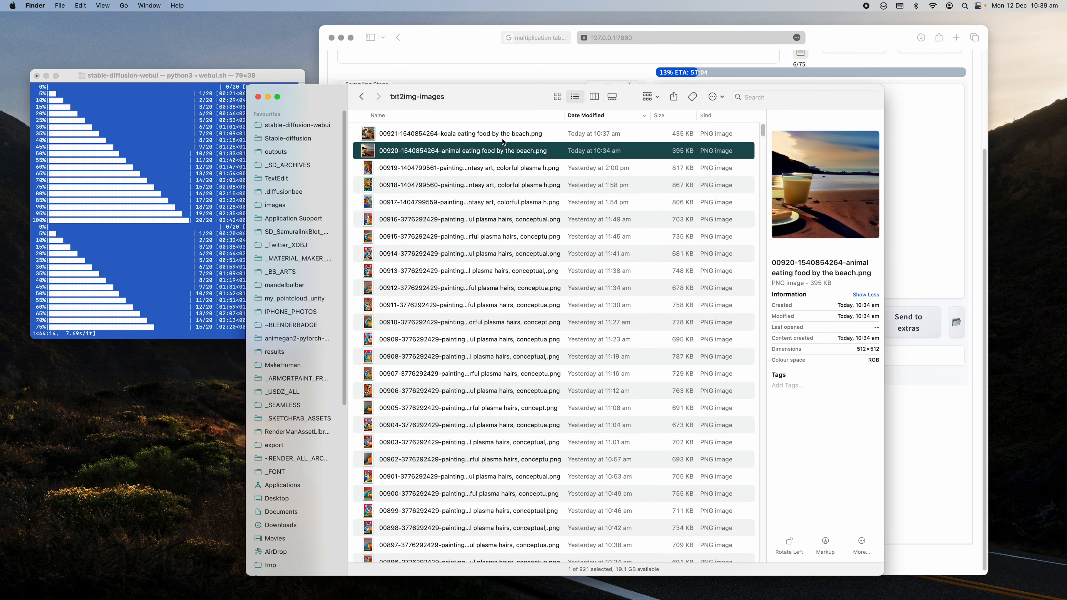
{"action": "left_click", "coordinate": [502, 139]}
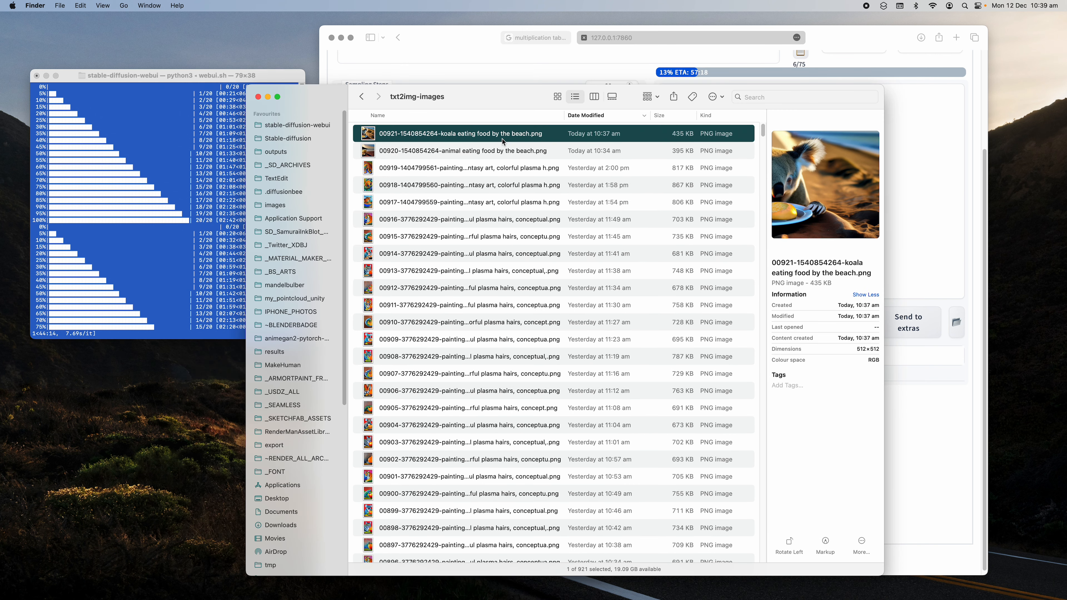
- Rearrange the Terminal and txt2img-images windows, and bring the Stable Diffusion web UI forward, shifted towards Terminal
{"action": "left_click_drag", "start_coordinate": [265, 81], "coordinate": [232, 74]}
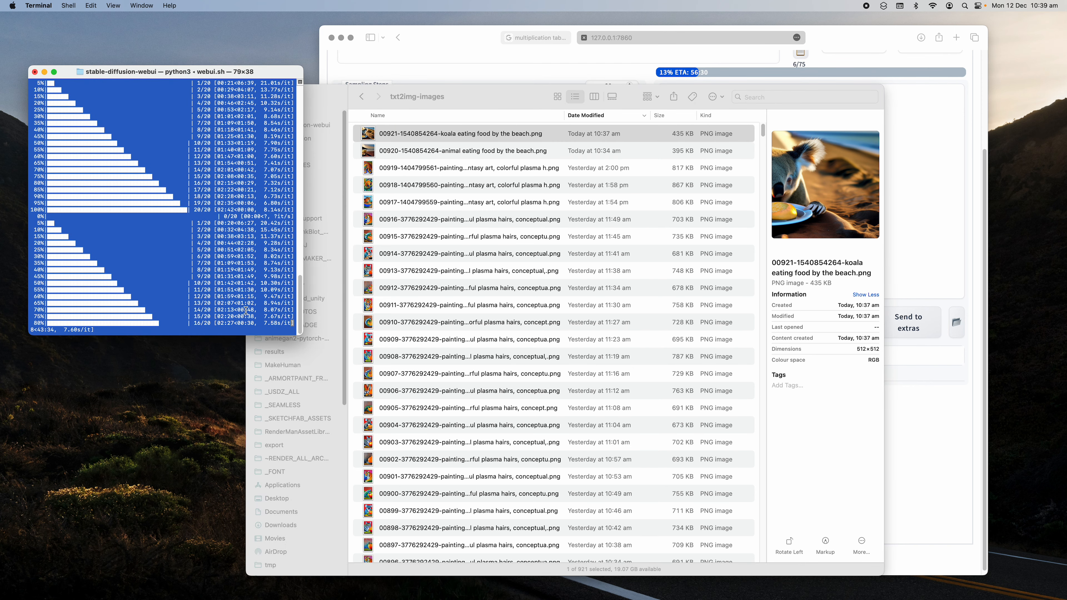
{"action": "left_click_drag", "start_coordinate": [481, 97], "coordinate": [488, 99]}
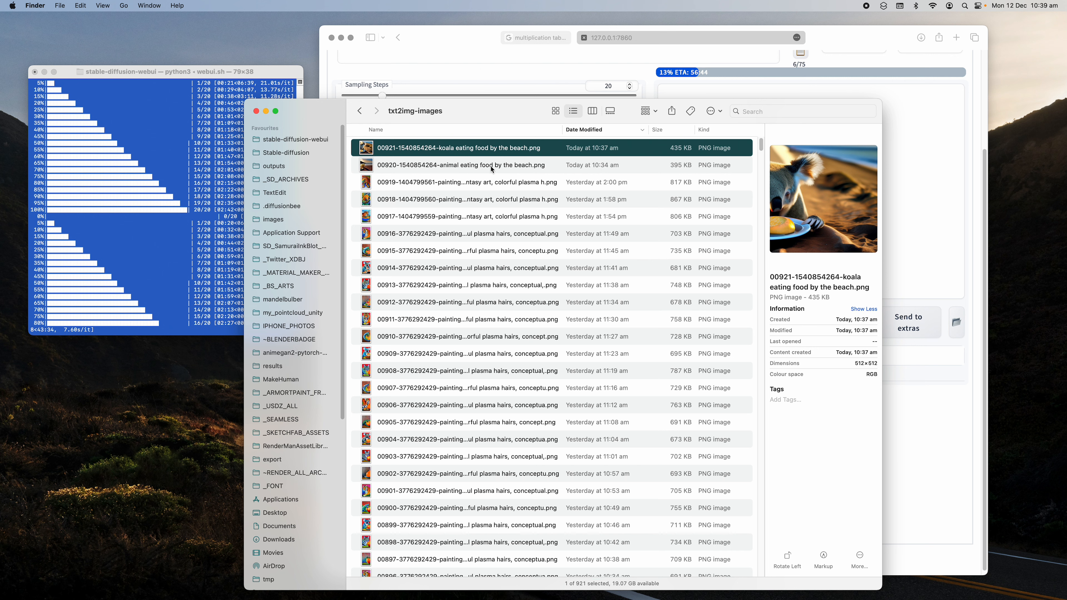
{"action": "left_click", "coordinate": [462, 41]}
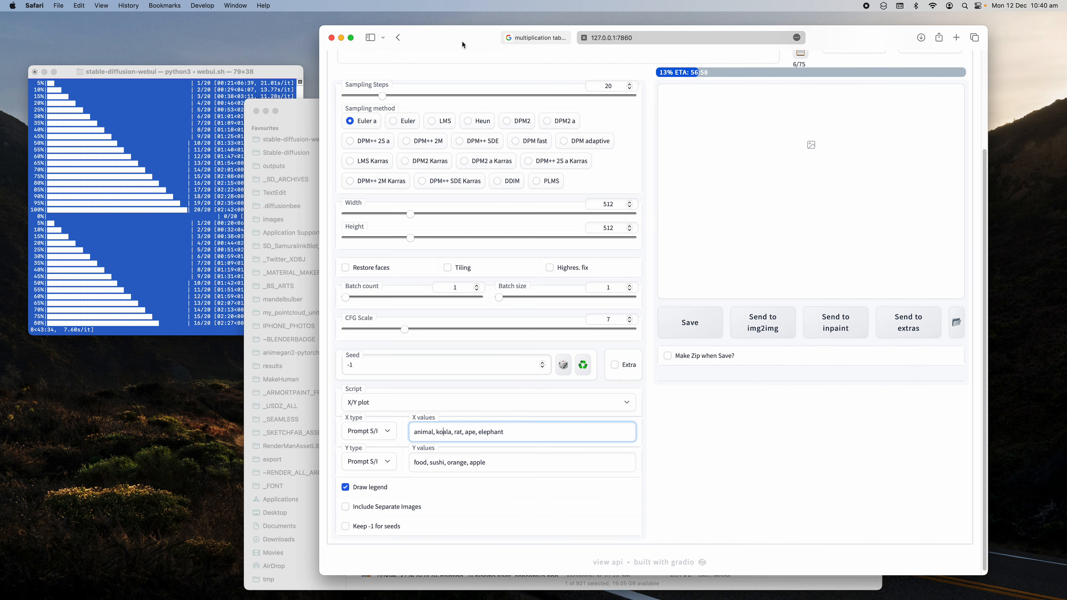
{"action": "left_click_drag", "start_coordinate": [467, 41], "coordinate": [440, 44]}
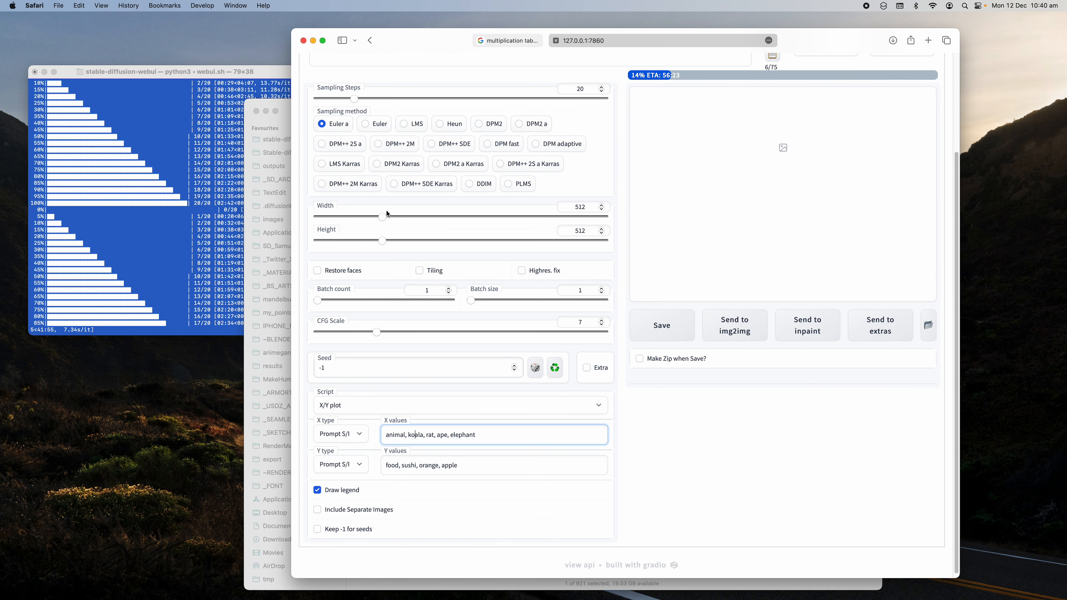
- Review the prompt "animal eating food by the beach" and the Prompt S/R values of the X/Y plot script
{"action": "scroll", "coordinate": [357, 184], "scroll_direction": "up", "scroll_amount": 5}
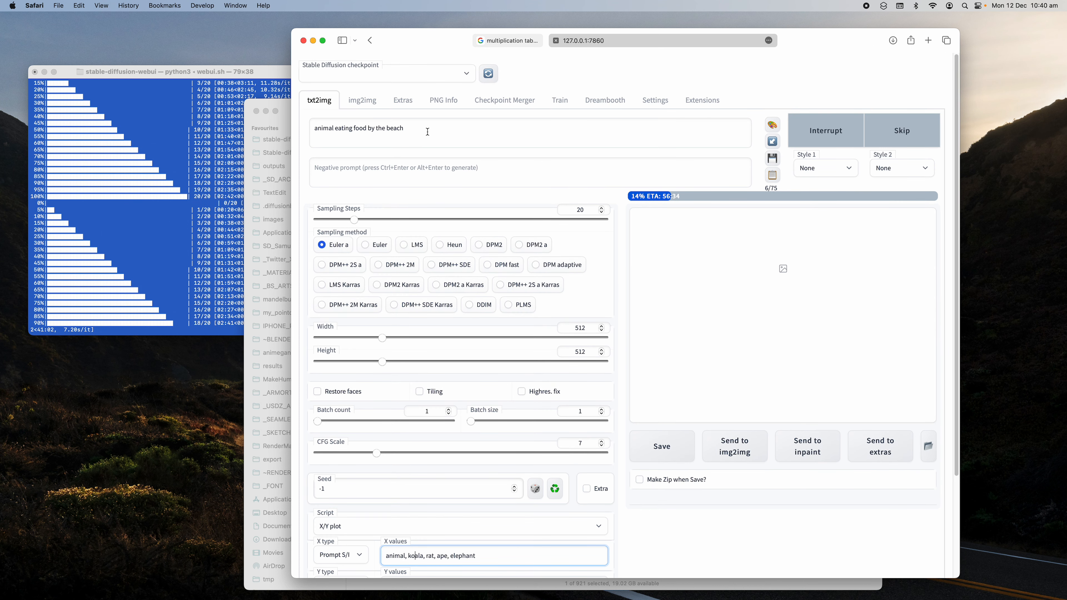
{"action": "left_click_drag", "start_coordinate": [427, 131], "coordinate": [288, 128]}
{"action": "left_click", "coordinate": [434, 171]}
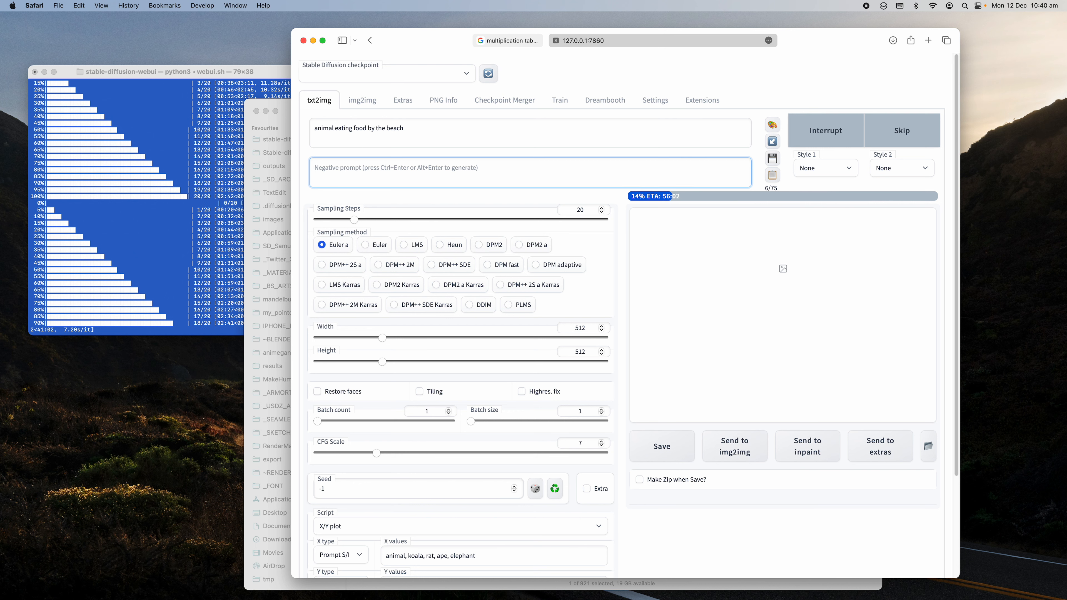
{"action": "scroll", "coordinate": [726, 322], "scroll_direction": "down", "scroll_amount": 1}
{"action": "scroll", "coordinate": [727, 323], "scroll_direction": "down", "scroll_amount": 4}
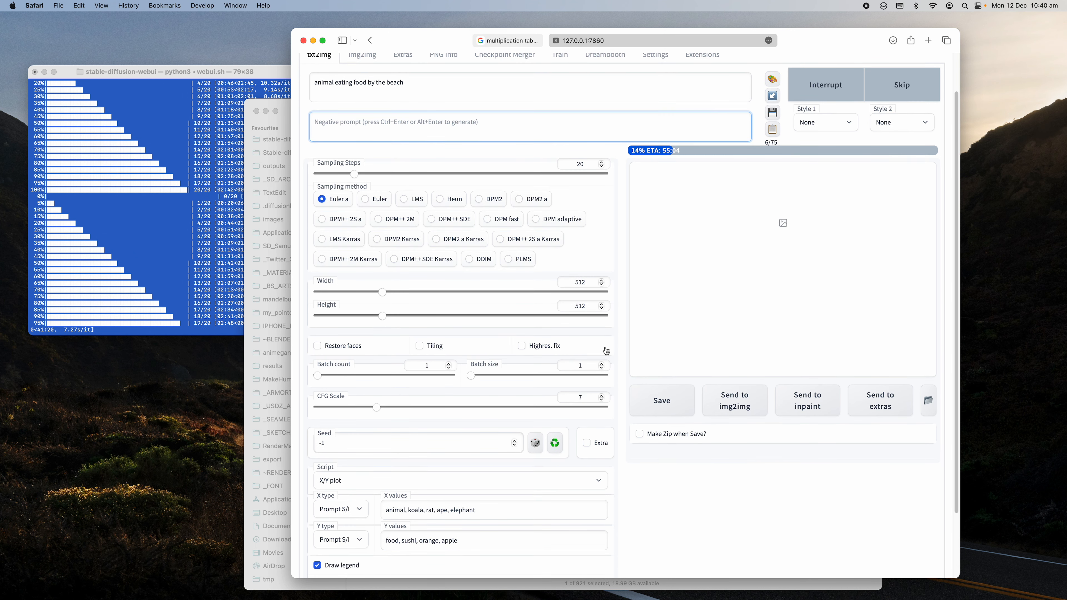
{"action": "scroll", "coordinate": [467, 458], "scroll_direction": "down", "scroll_amount": 5}
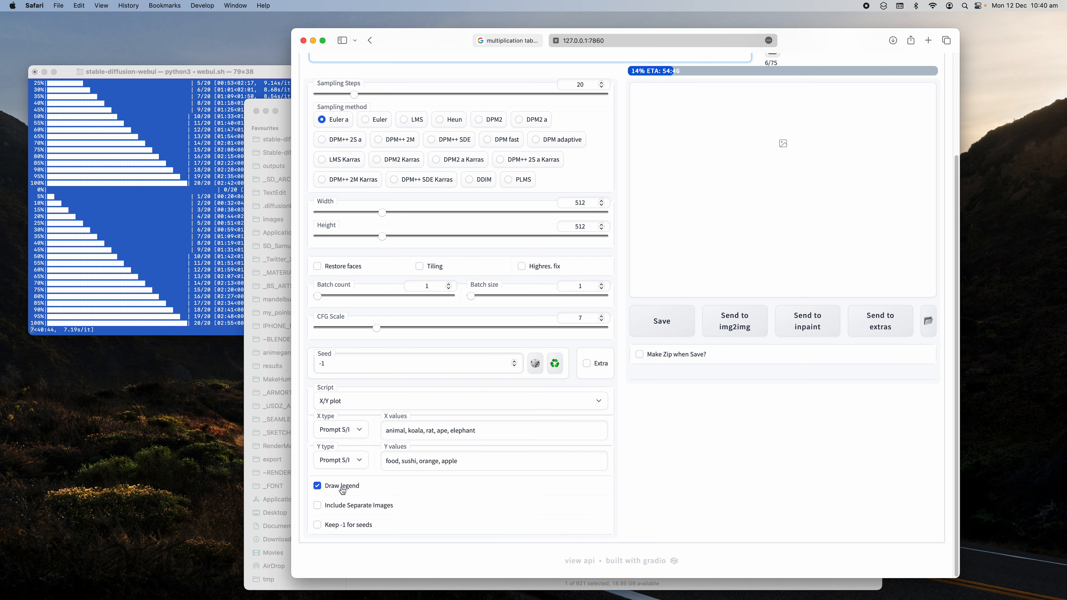
{"action": "left_click_drag", "start_coordinate": [394, 428], "coordinate": [376, 458]}
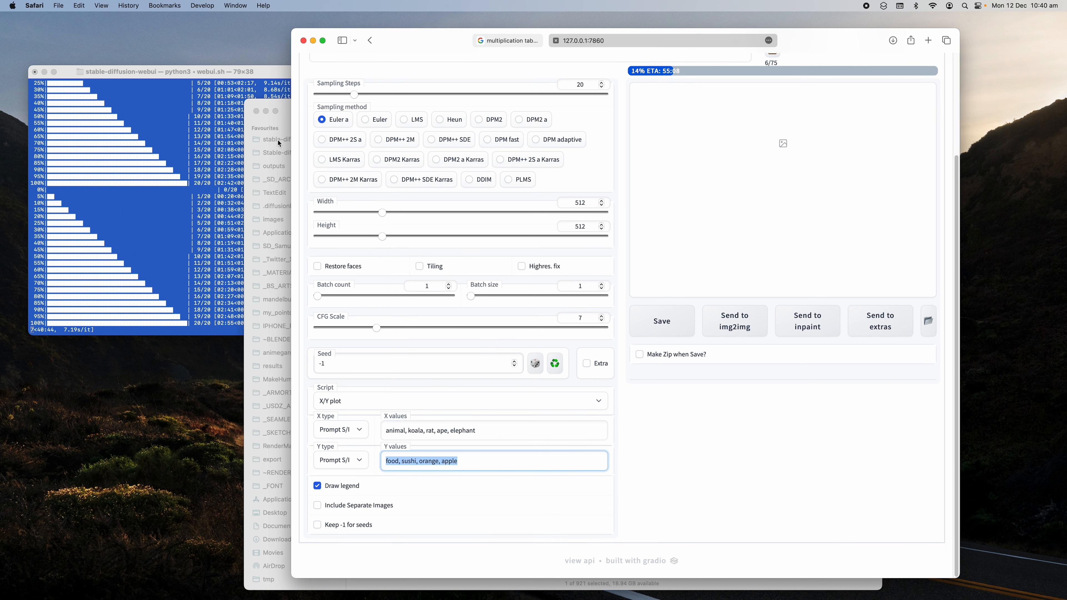
- Return to Finder, go back from the txt2img-images folder, and open the txt2img-grids folder
{"action": "left_click", "coordinate": [283, 106]}
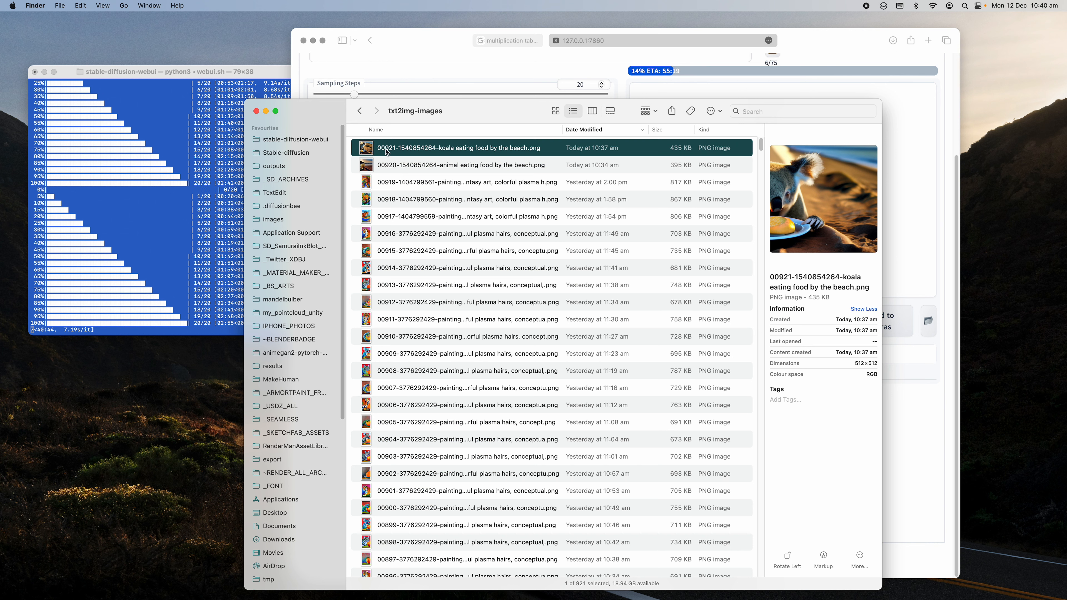
{"action": "left_click", "coordinate": [359, 110]}
{"action": "double_click", "coordinate": [376, 145]}
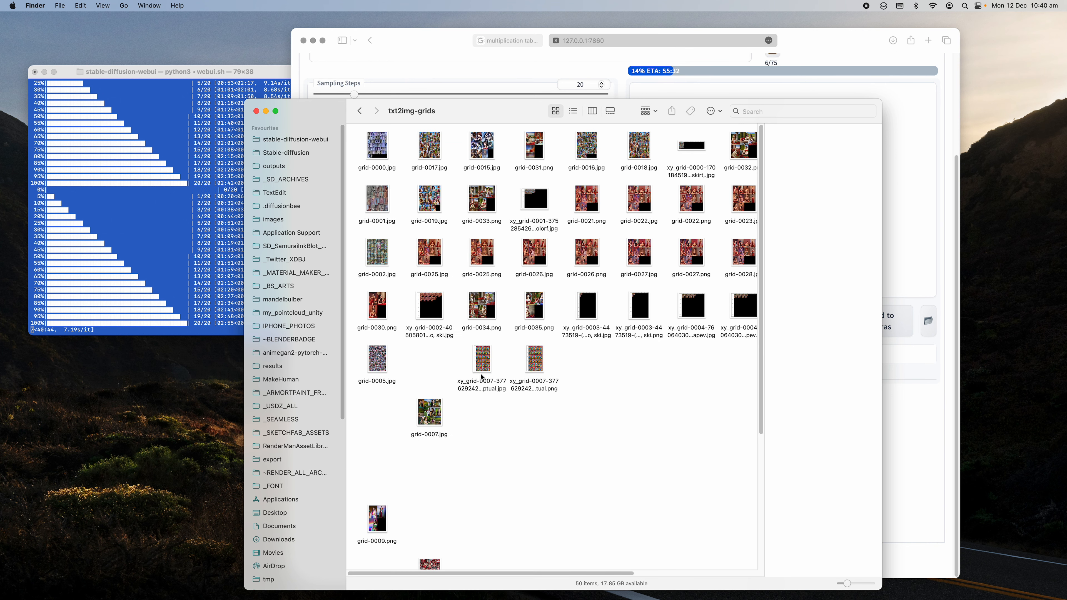
- Preview the xy_grid-0007 JPG image in the txt2img-grids folder
{"action": "left_click", "coordinate": [489, 357]}
{"action": "key", "text": "space"}
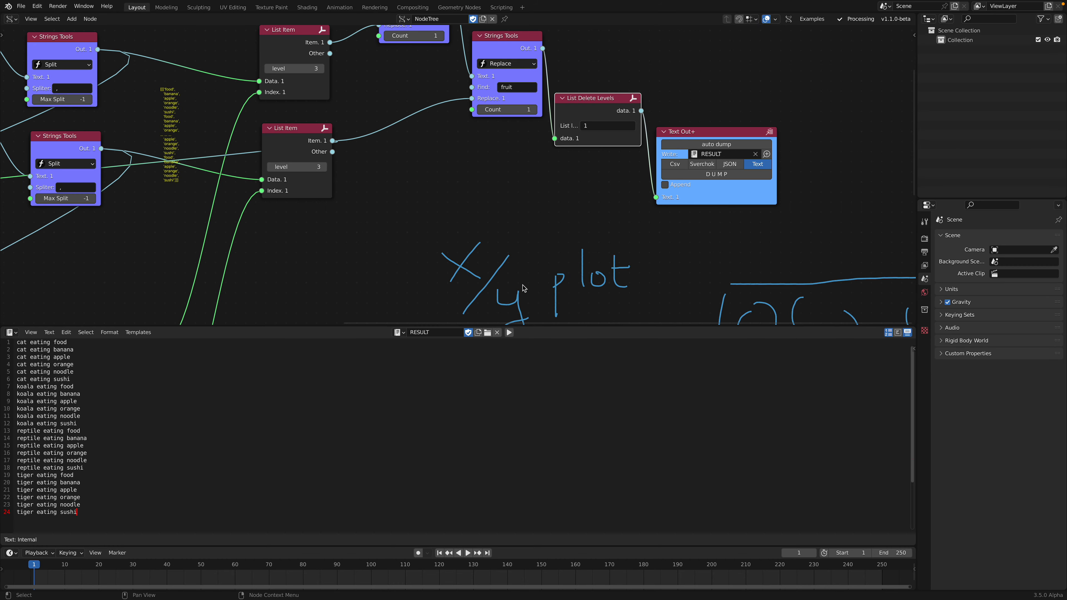
- Switch to Blender and examine the Sverchok node tree alongside the X/Y plot sketch and the RESULT prompt list
{"action": "scroll", "coordinate": [521, 294], "scroll_direction": "down", "scroll_amount": 3}
{"action": "middle_click_drag", "start_coordinate": [512, 276], "coordinate": [562, 209]}
{"action": "middle_click_drag", "start_coordinate": [465, 202], "coordinate": [500, 190]}
{"action": "scroll", "coordinate": [480, 201], "scroll_direction": "down", "scroll_amount": 1}
{"action": "scroll", "coordinate": [480, 210], "scroll_direction": "up", "scroll_amount": 1}
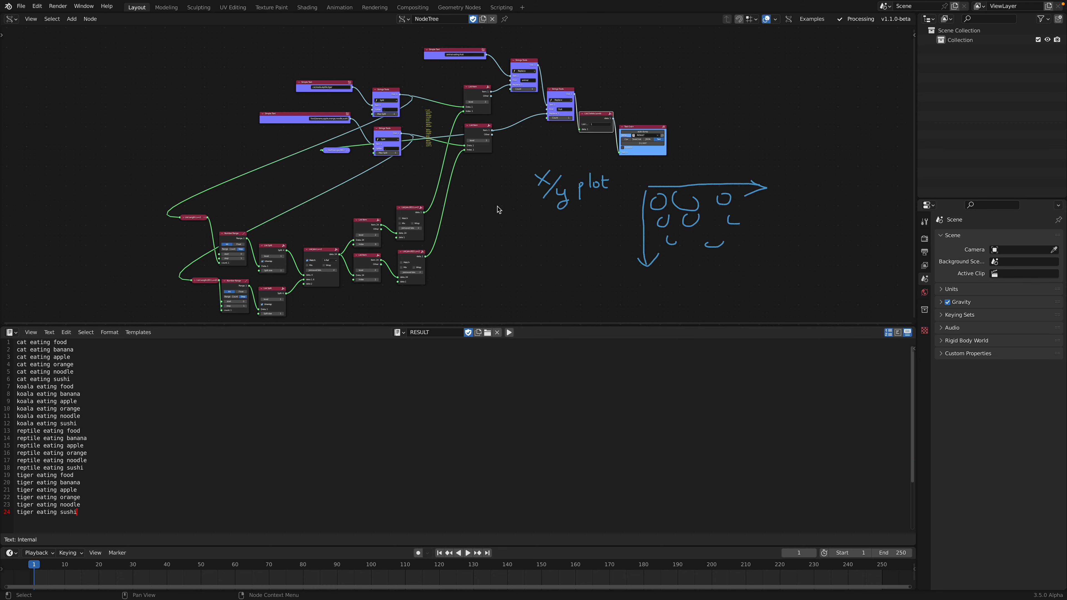
{"action": "scroll", "coordinate": [457, 175], "scroll_direction": "up", "scroll_amount": 2}
{"action": "middle_click_drag", "start_coordinate": [517, 155], "coordinate": [438, 192]}
{"action": "scroll", "coordinate": [438, 193], "scroll_direction": "up", "scroll_amount": 2}
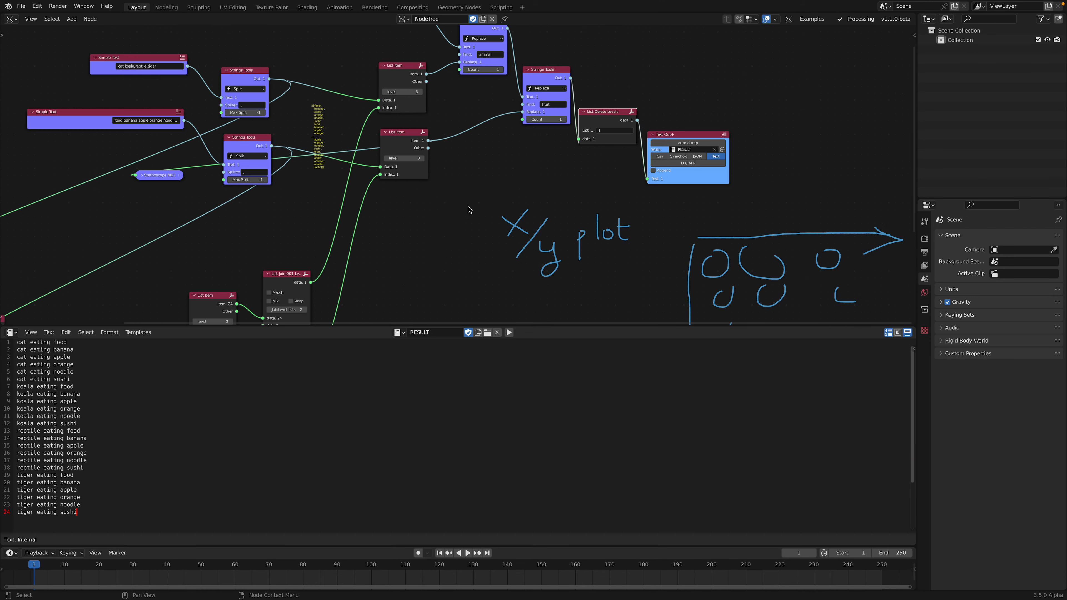
{"action": "middle_click_drag", "start_coordinate": [566, 227], "coordinate": [472, 212]}
{"action": "scroll", "coordinate": [473, 212], "scroll_direction": "down", "scroll_amount": 1}
{"action": "scroll", "coordinate": [470, 209], "scroll_direction": "up", "scroll_amount": 2}
{"action": "scroll", "coordinate": [544, 218], "scroll_direction": "down", "scroll_amount": 1}
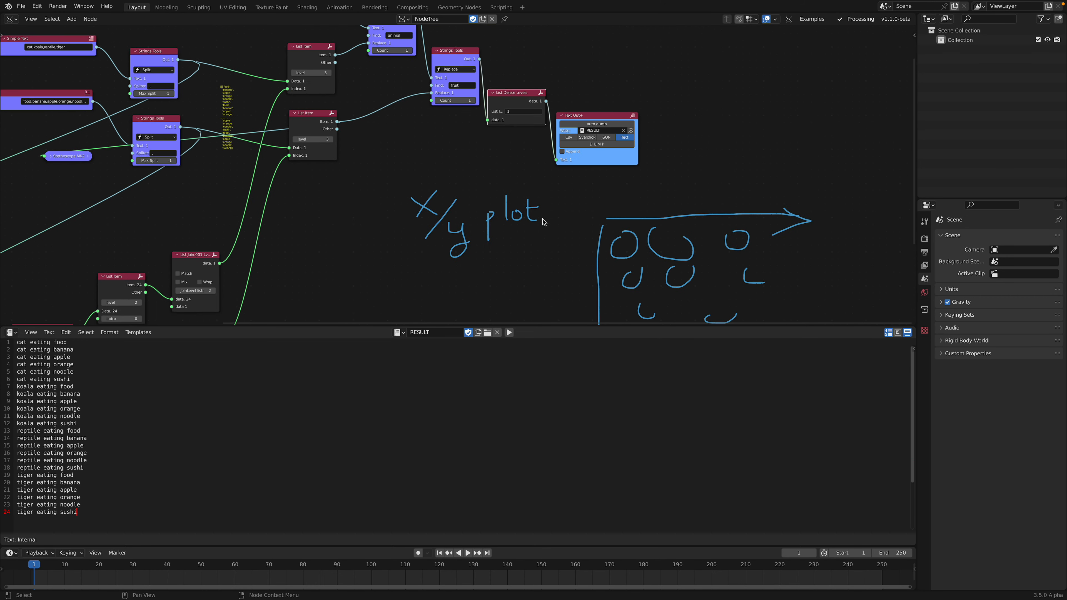
{"action": "mouse_move", "coordinate": [549, 237]}
{"action": "middle_mouse_down"}
{"action": "mouse_move", "coordinate": [485, 182]}
{"action": "mouse_move", "coordinate": [524, 205]}
{"action": "mouse_move", "coordinate": [680, 224]}
{"action": "middle_mouse_up"}
{"action": "scroll", "coordinate": [483, 185], "scroll_direction": "down", "scroll_amount": 1}
{"action": "scroll", "coordinate": [605, 237], "scroll_direction": "down", "scroll_amount": 2}
{"action": "scroll", "coordinate": [476, 231], "scroll_direction": "down", "scroll_amount": 1}
{"action": "scroll", "coordinate": [475, 239], "scroll_direction": "up", "scroll_amount": 1}
- Examine the animal and food Simple Text lists and how their Split nodes feed the List Item nodes
{"action": "middle_click_drag", "start_coordinate": [466, 203], "coordinate": [509, 291]}
{"action": "scroll", "coordinate": [478, 207], "scroll_direction": "up", "scroll_amount": 6}
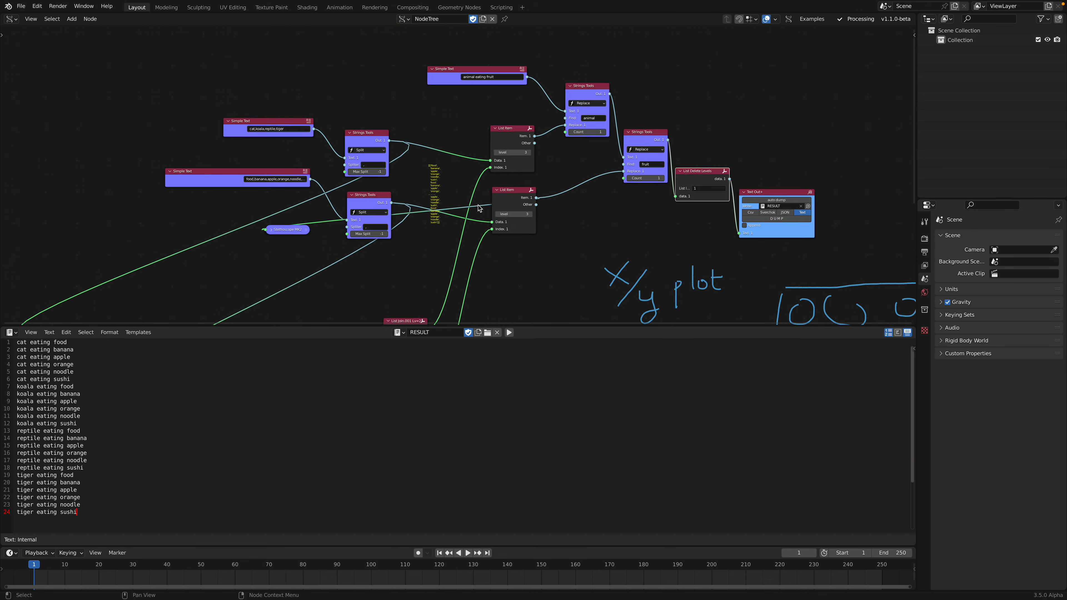
{"action": "middle_click_drag", "start_coordinate": [380, 193], "coordinate": [466, 215]}
{"action": "scroll", "coordinate": [465, 216], "scroll_direction": "up", "scroll_amount": 3}
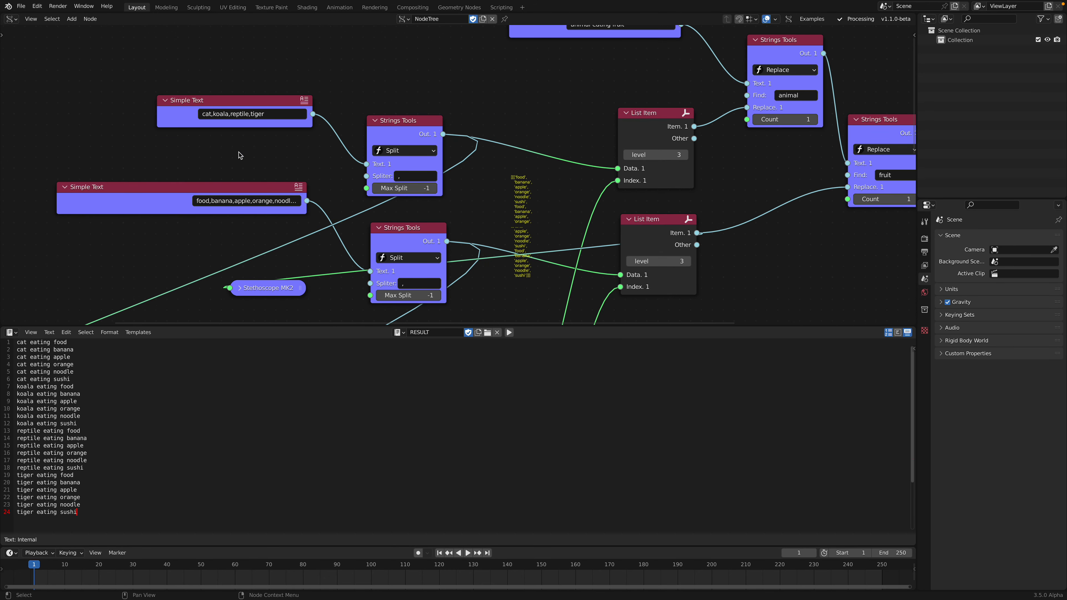
{"action": "scroll", "coordinate": [329, 234], "scroll_direction": "down", "scroll_amount": 4}
{"action": "middle_click_drag", "start_coordinate": [329, 234], "coordinate": [330, 199]}
{"action": "scroll", "coordinate": [510, 172], "scroll_direction": "up", "scroll_amount": 3}
{"action": "scroll", "coordinate": [453, 194], "scroll_direction": "down", "scroll_amount": 2}
{"action": "middle_click_drag", "start_coordinate": [414, 288], "coordinate": [358, 286]}
{"action": "scroll", "coordinate": [530, 124], "scroll_direction": "up", "scroll_amount": 3}
{"action": "scroll", "coordinate": [473, 175], "scroll_direction": "down", "scroll_amount": 1}
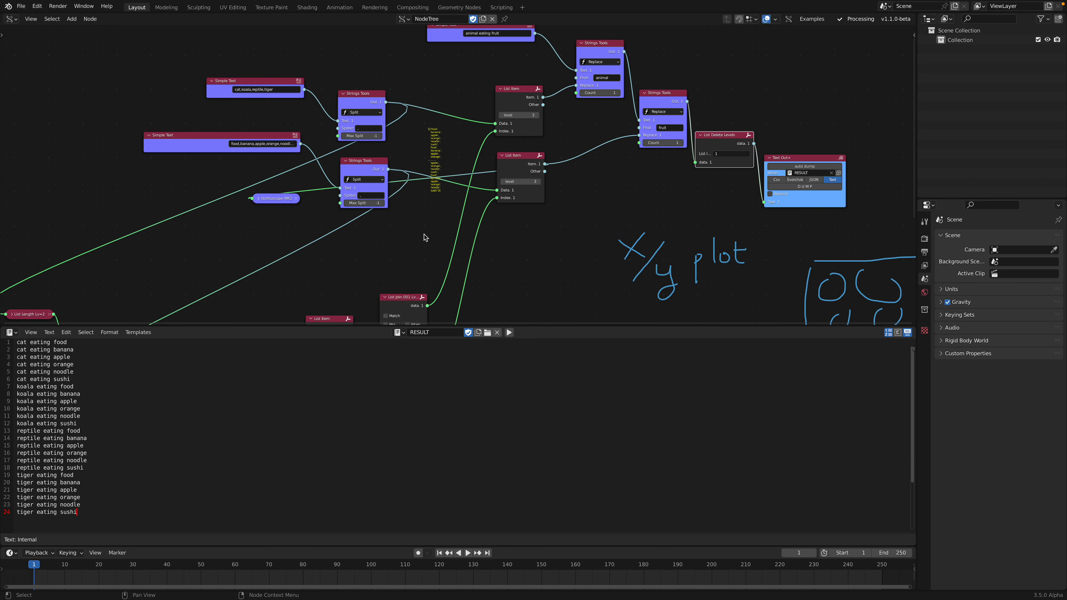
- Collapse the List Delete Levels node, and reposition it and the Text Out+ node beside the fruit Replace node
{"action": "middle_click_drag", "start_coordinate": [662, 232], "coordinate": [542, 257]}
{"action": "scroll", "coordinate": [525, 244], "scroll_direction": "down", "scroll_amount": 1}
{"action": "middle_click_drag", "start_coordinate": [422, 159], "coordinate": [393, 237]}
{"action": "scroll", "coordinate": [411, 230], "scroll_direction": "up", "scroll_amount": 1}
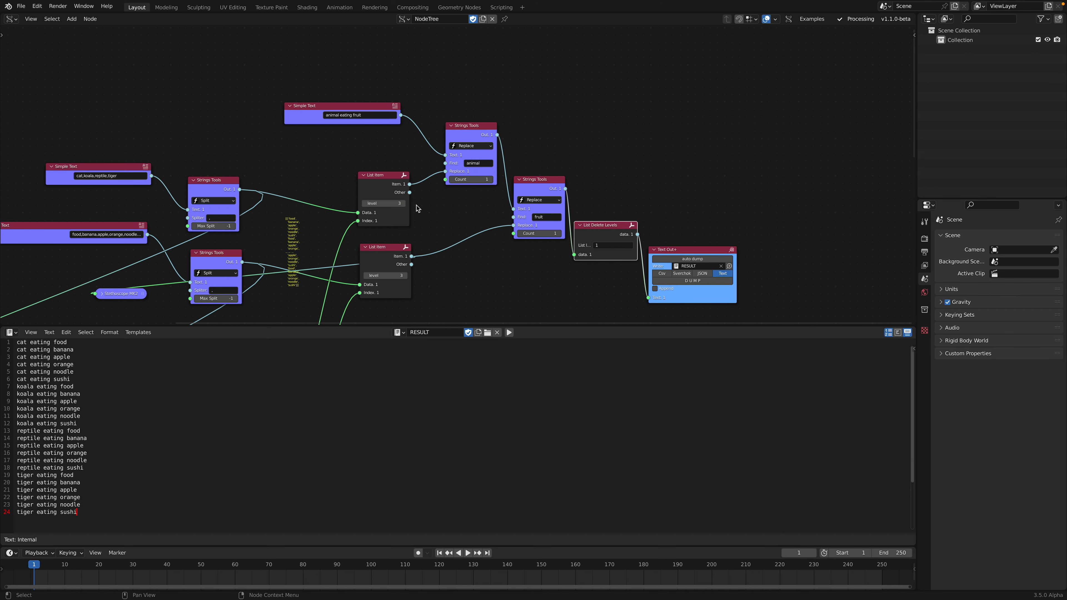
{"action": "scroll", "coordinate": [440, 189], "scroll_direction": "up", "scroll_amount": 1}
{"action": "middle_click_drag", "start_coordinate": [516, 189], "coordinate": [517, 145]}
{"action": "scroll", "coordinate": [521, 151], "scroll_direction": "up", "scroll_amount": 1}
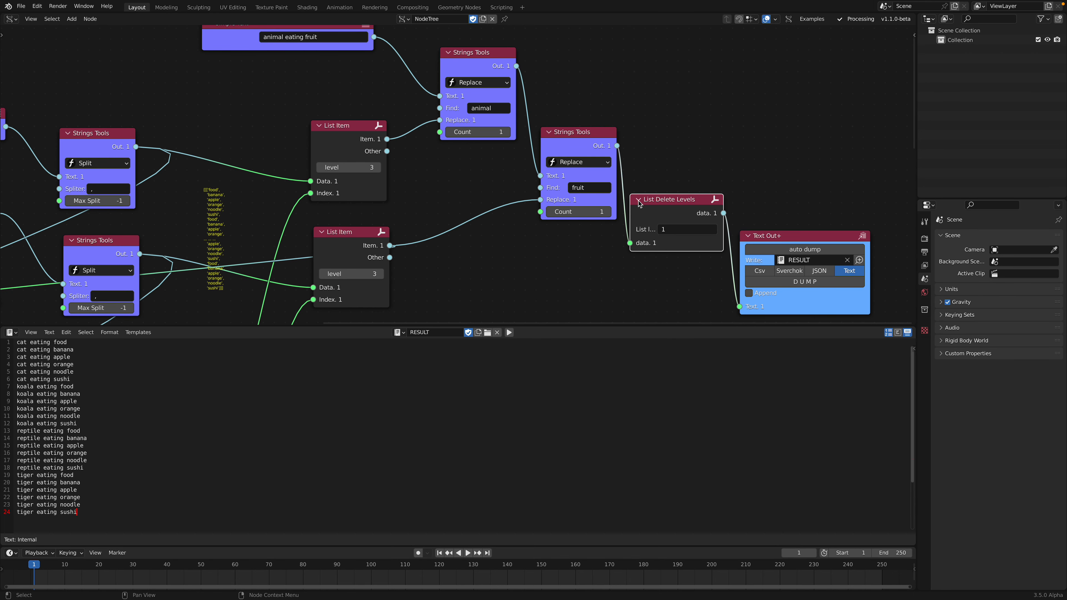
{"action": "left_click", "coordinate": [638, 200]}
{"action": "left_click_drag", "start_coordinate": [666, 204], "coordinate": [667, 222]}
{"action": "left_click_drag", "start_coordinate": [781, 238], "coordinate": [800, 220]}
{"action": "scroll", "coordinate": [565, 224], "scroll_direction": "down", "scroll_amount": 2}
{"action": "scroll", "coordinate": [564, 227], "scroll_direction": "down", "scroll_amount": 5}
{"action": "middle_click_drag", "start_coordinate": [471, 263], "coordinate": [558, 210]}
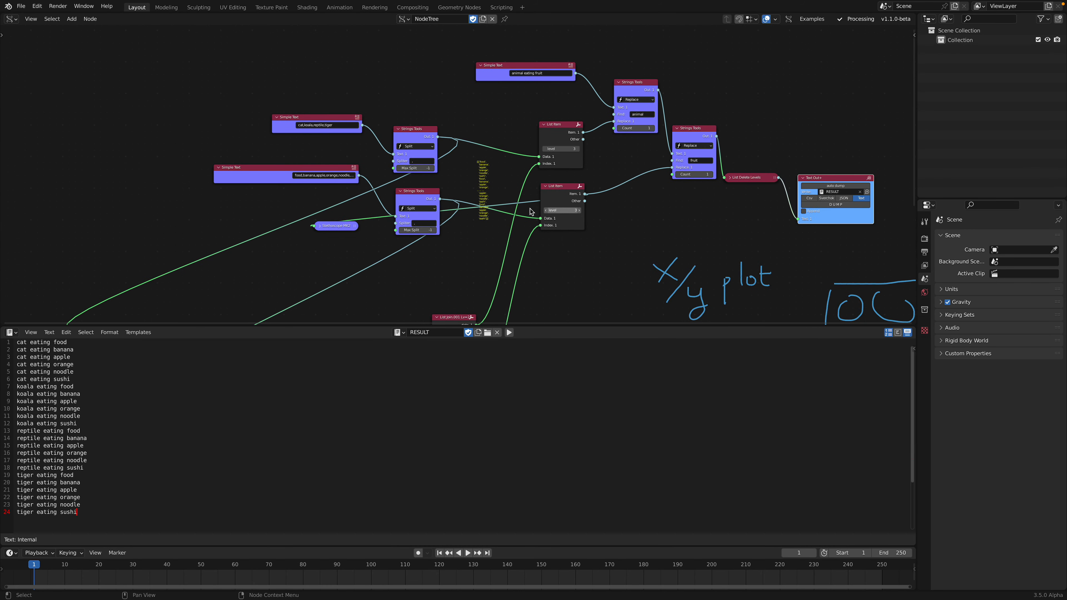
{"action": "middle_click_drag", "start_coordinate": [303, 185], "coordinate": [235, 215]}
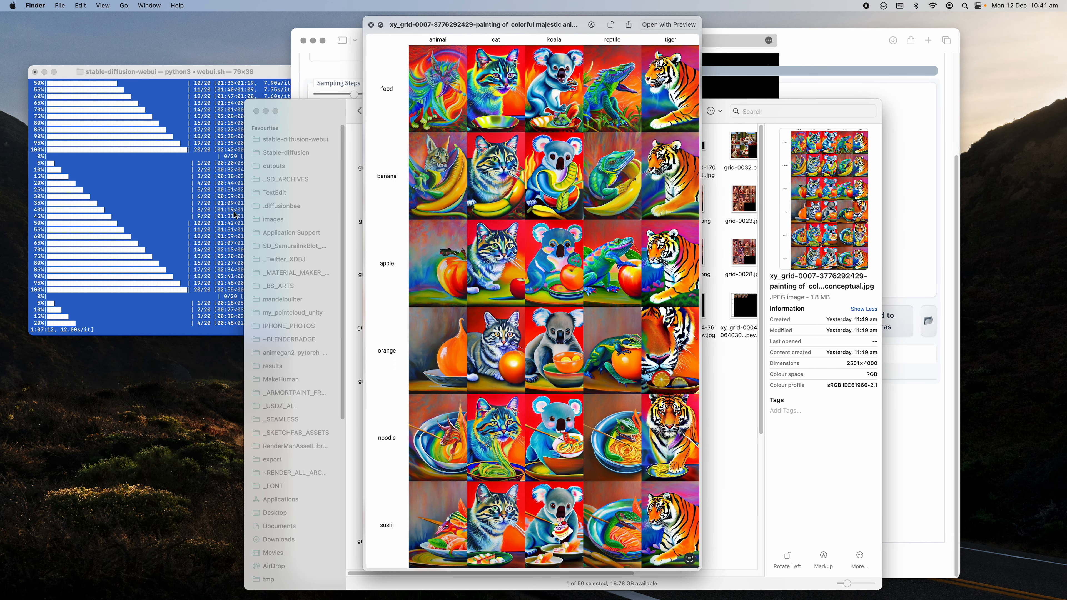
- Back in Finder, close the grid preview and open the txt2img-images folder inside outputs, shown as a list
{"action": "left_click", "coordinate": [358, 123]}
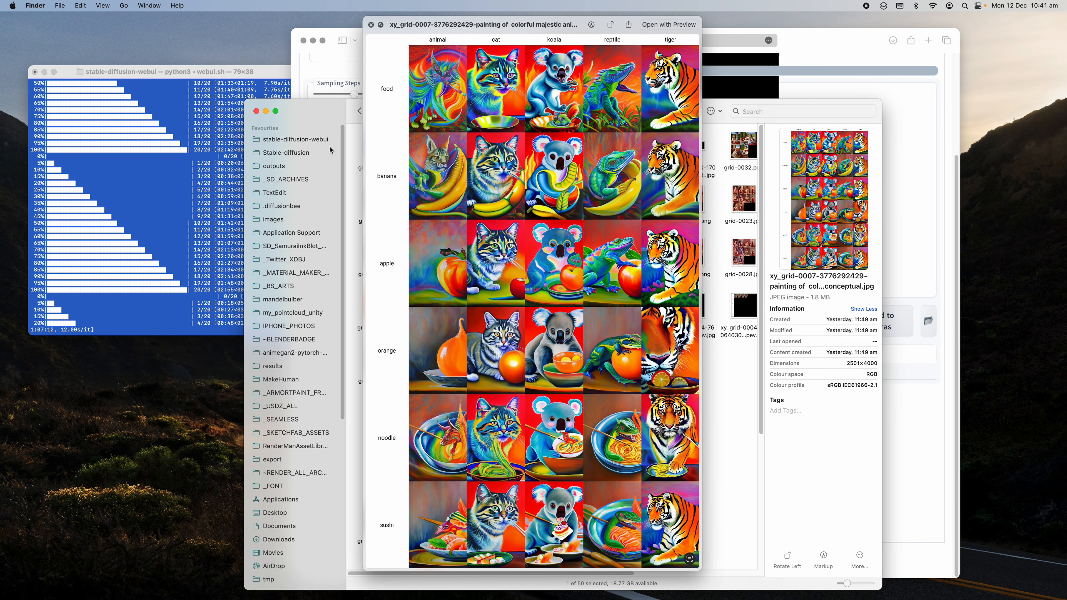
{"action": "left_click", "coordinate": [319, 166]}
{"action": "left_click", "coordinate": [403, 25]}
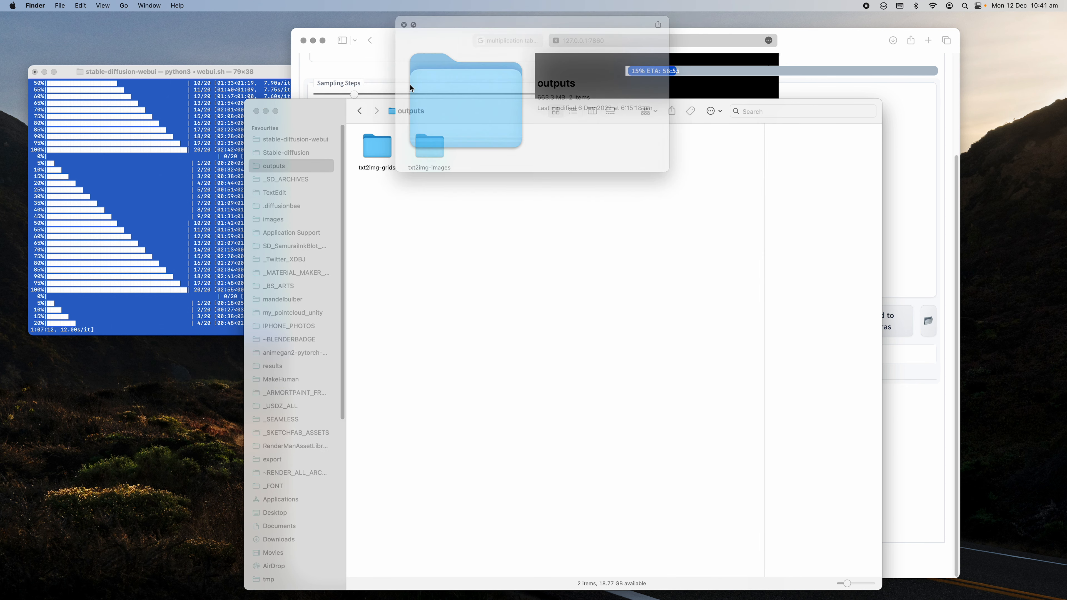
{"action": "double_click", "coordinate": [428, 161]}
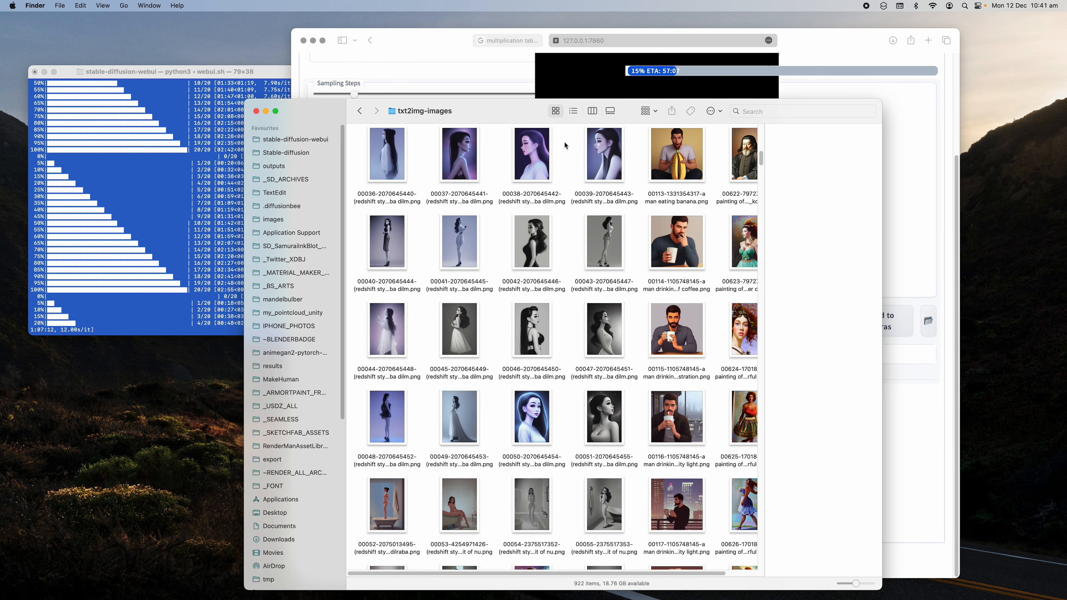
{"action": "left_click", "coordinate": [573, 110]}
- Preview and compare the rat, koala and animal "eating food by the beach" images, and bring the Terminal window forward
{"action": "left_click", "coordinate": [482, 149]}
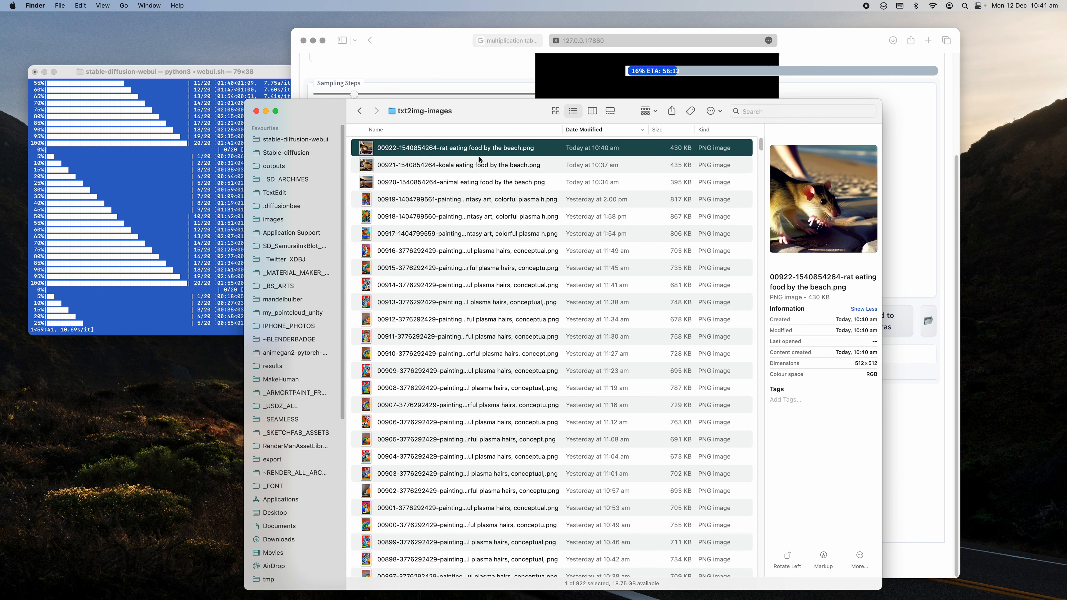
{"action": "key", "text": "space"}
{"action": "key", "text": "Down"}
{"action": "key", "text": "Down"}
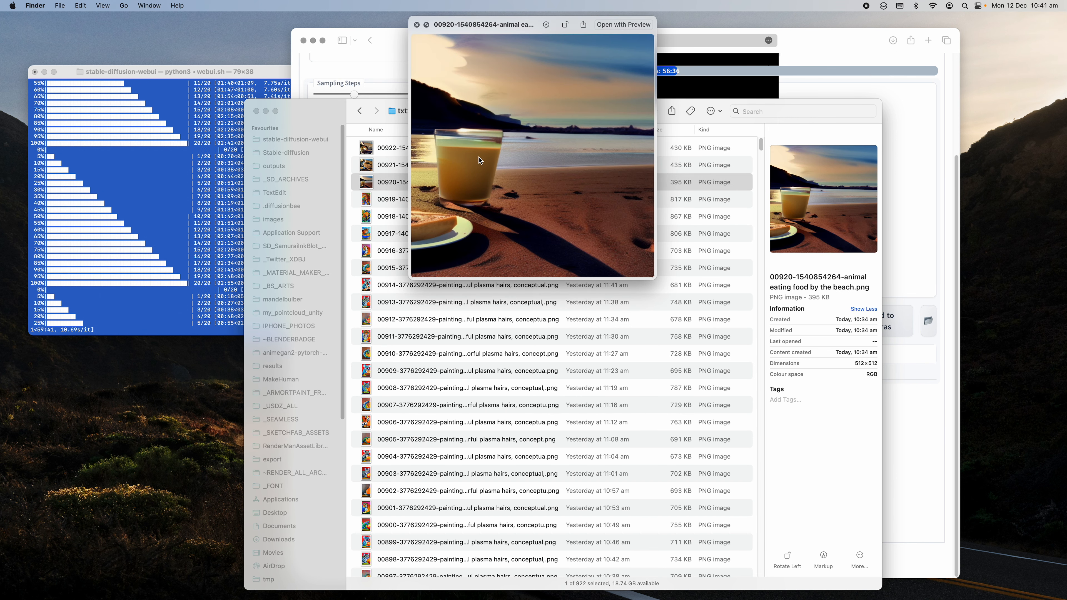
{"action": "key", "text": "Up"}
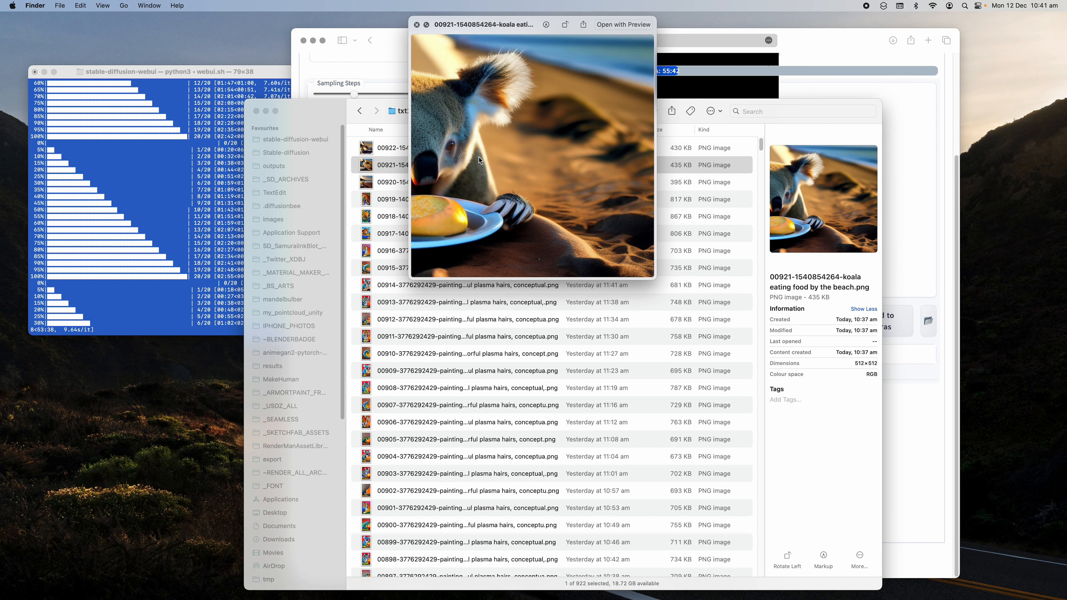
{"action": "key", "text": "Up"}
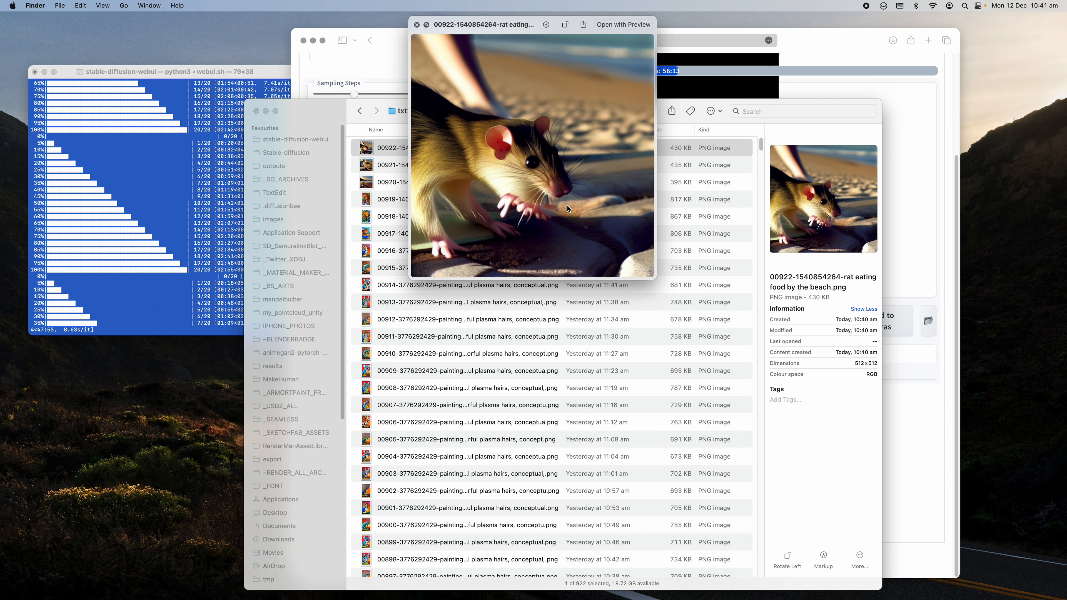
{"action": "key", "text": "Down"}
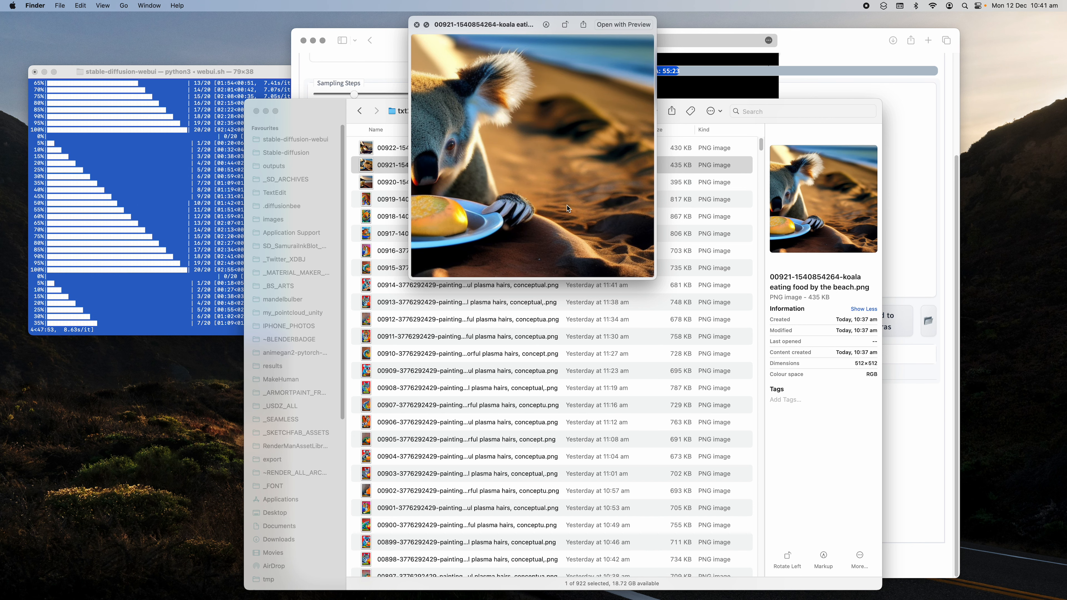
{"action": "key", "text": "Up"}
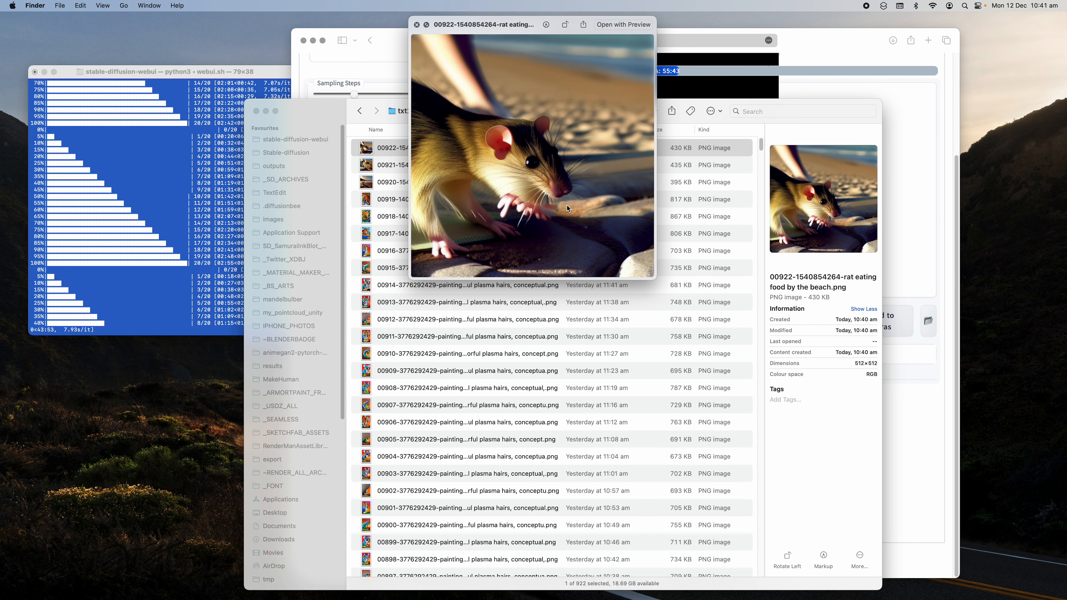
{"action": "left_click", "coordinate": [152, 221]}
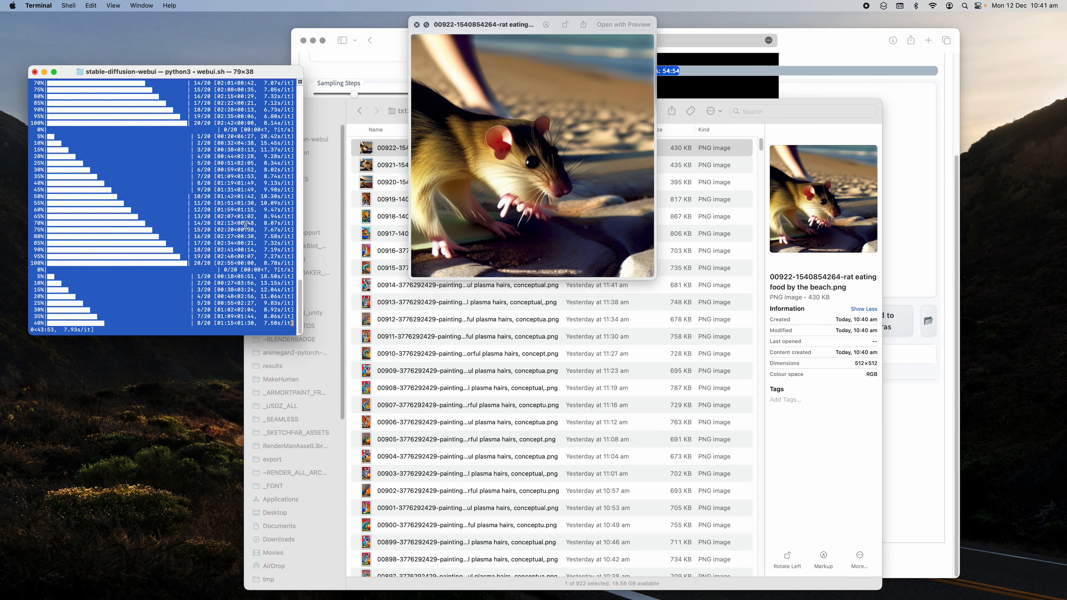